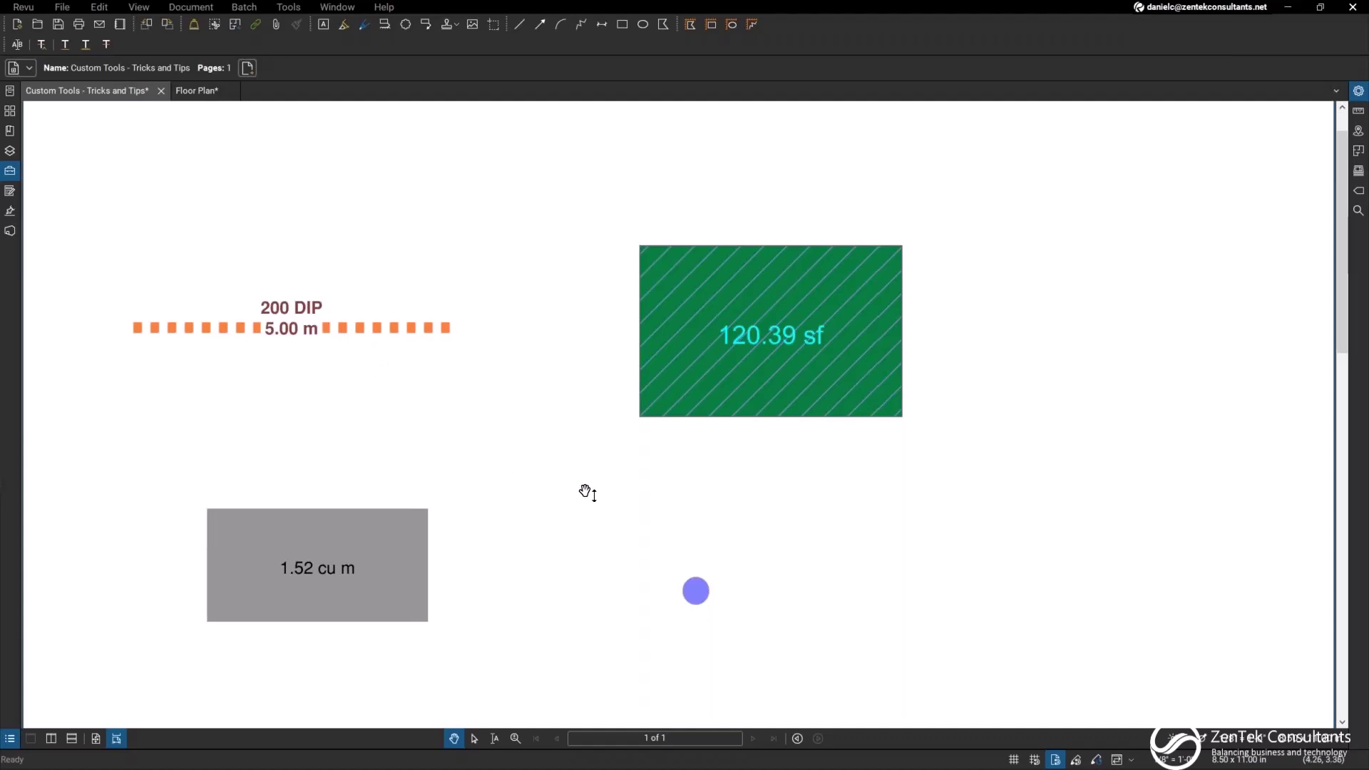
Step: Select the 200 DIP length, 120.39 sf area, 1.52 cu m volume and purple circle, ending on 200 DIP
click(364, 341)
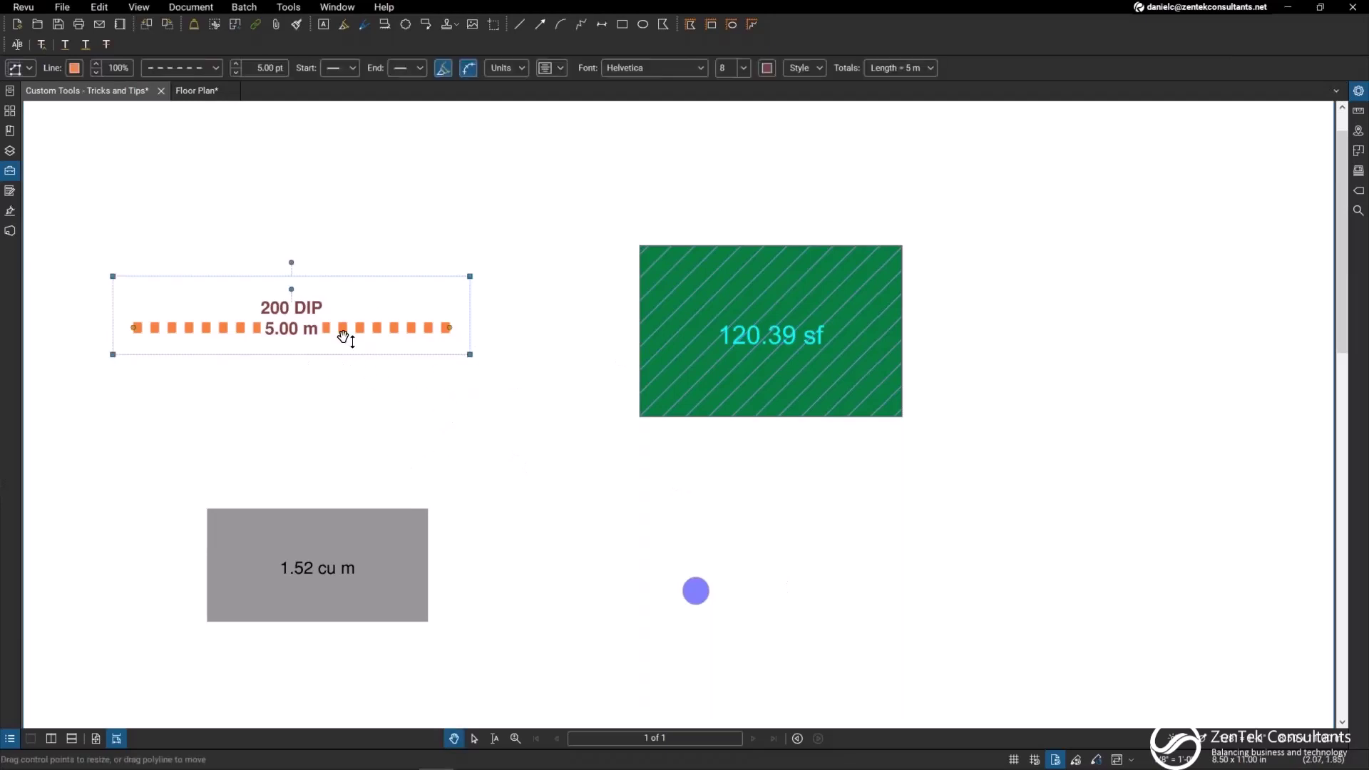
click(692, 395)
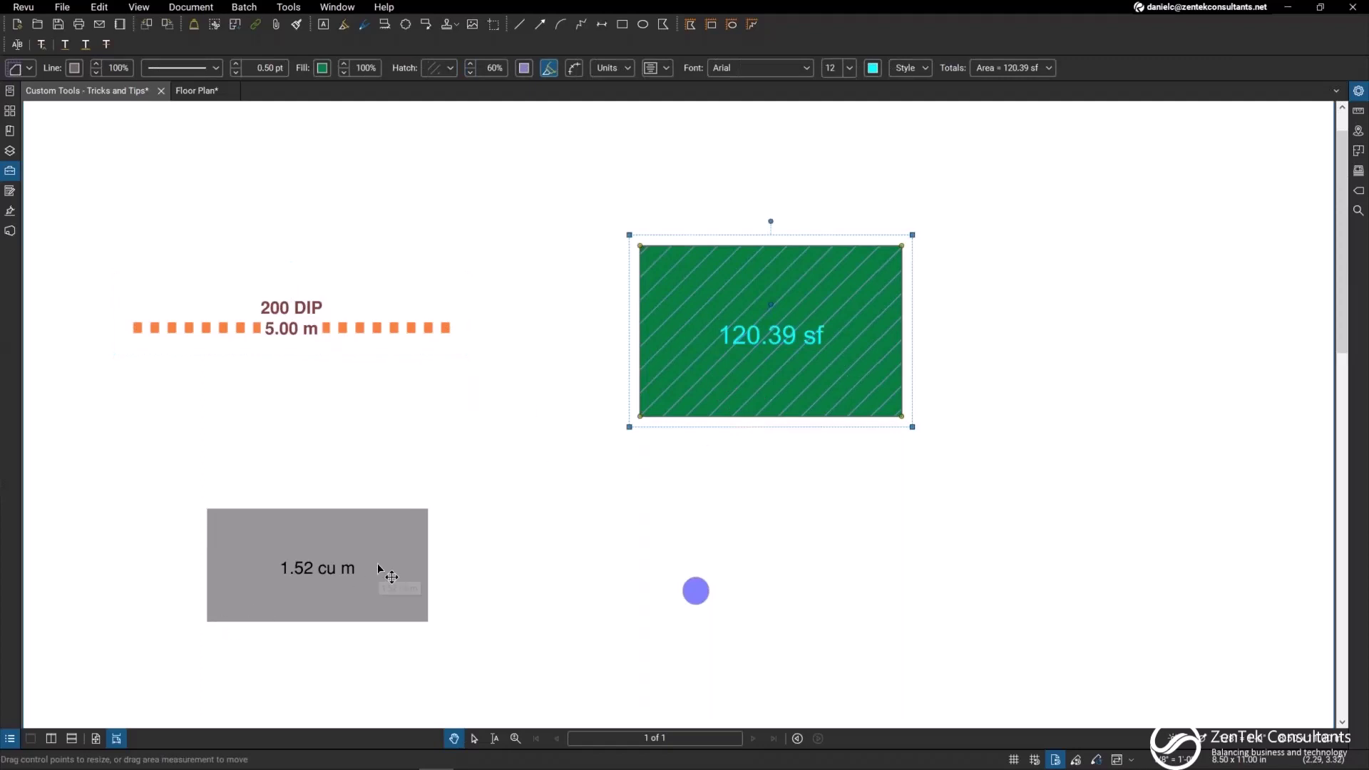
click(271, 608)
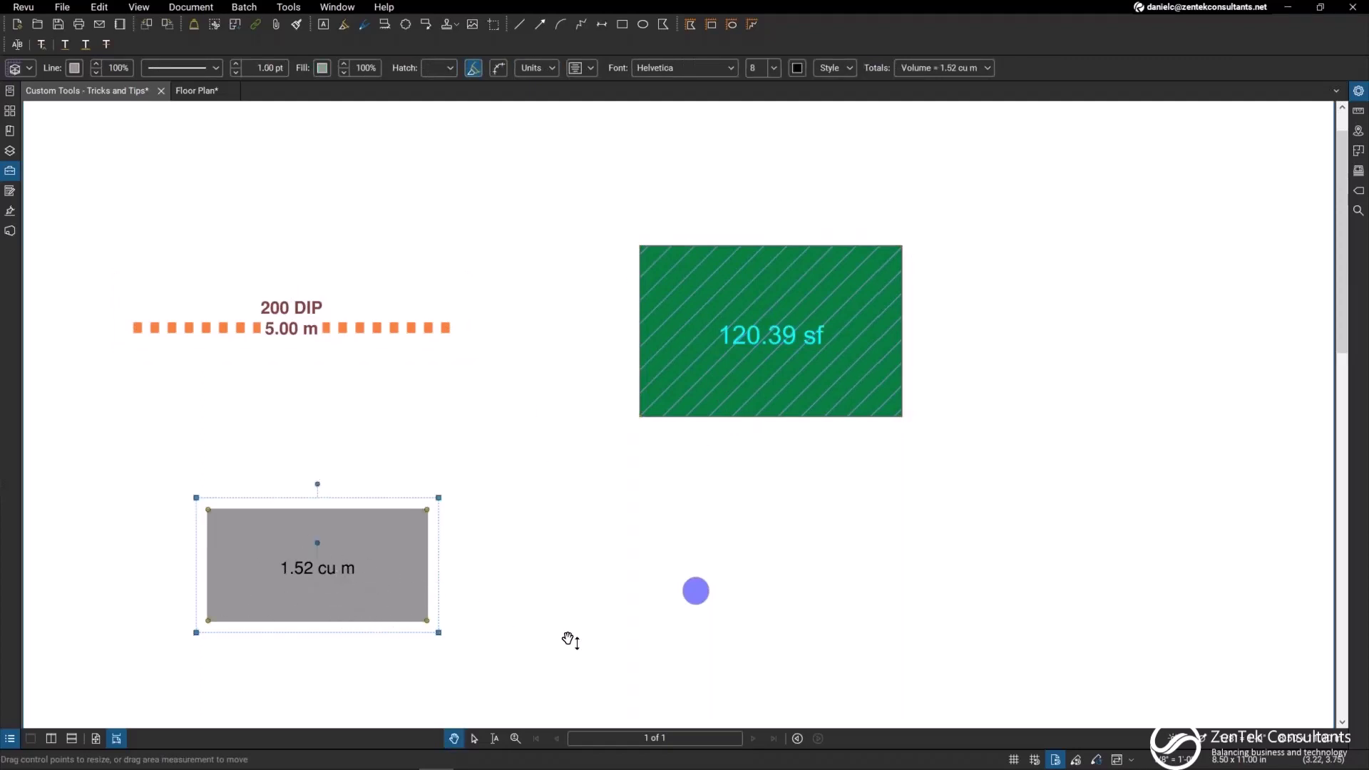
click(696, 598)
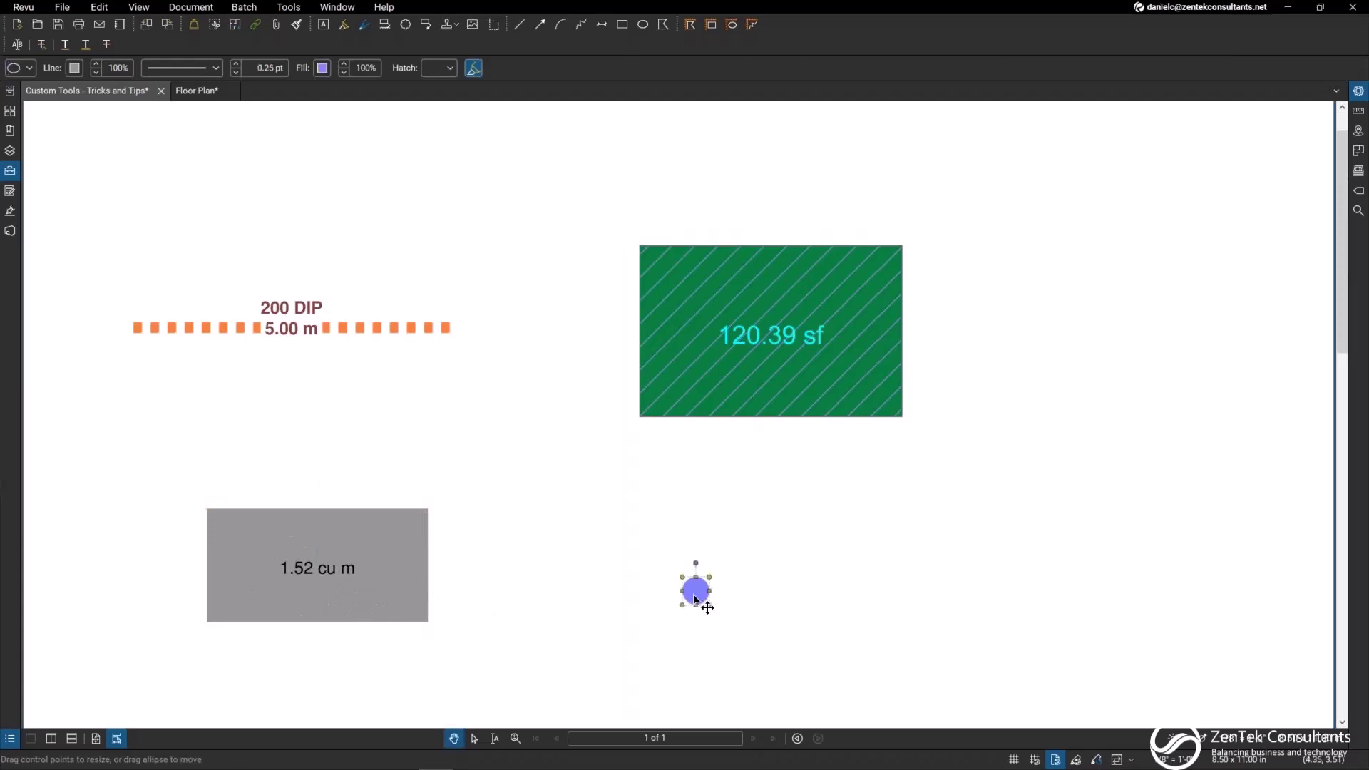
click(375, 330)
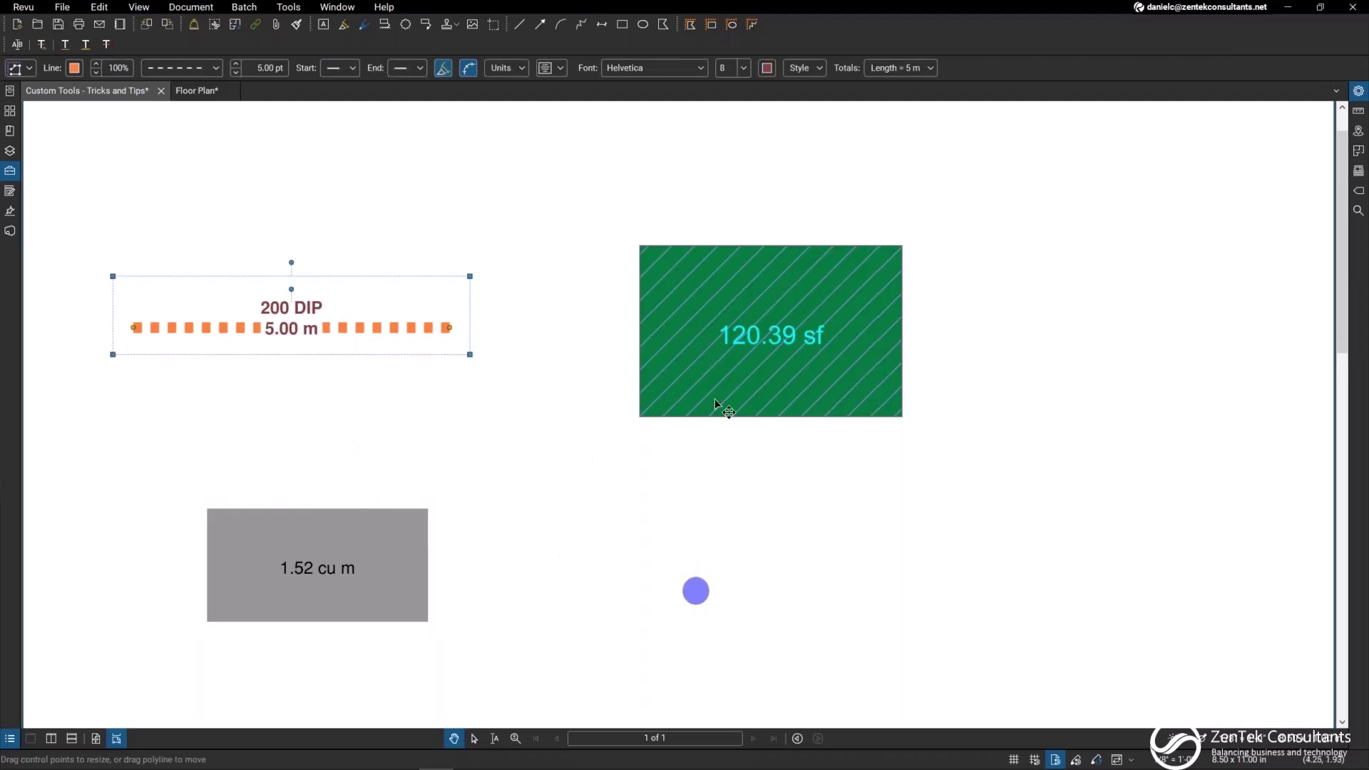
Step: In the 200 DIP line's properties, set the colour to lavender and line width to 6.00
click(1361, 94)
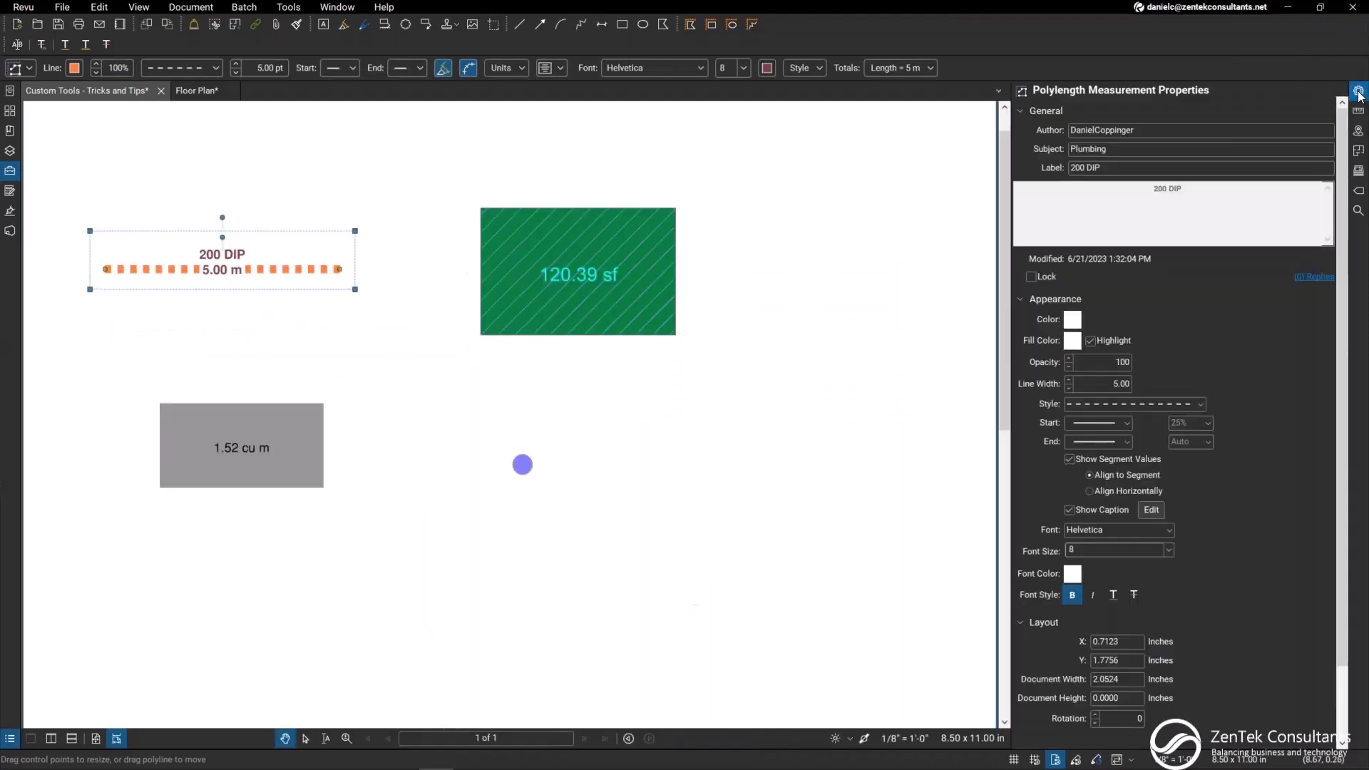
drag(385, 391, 462, 425)
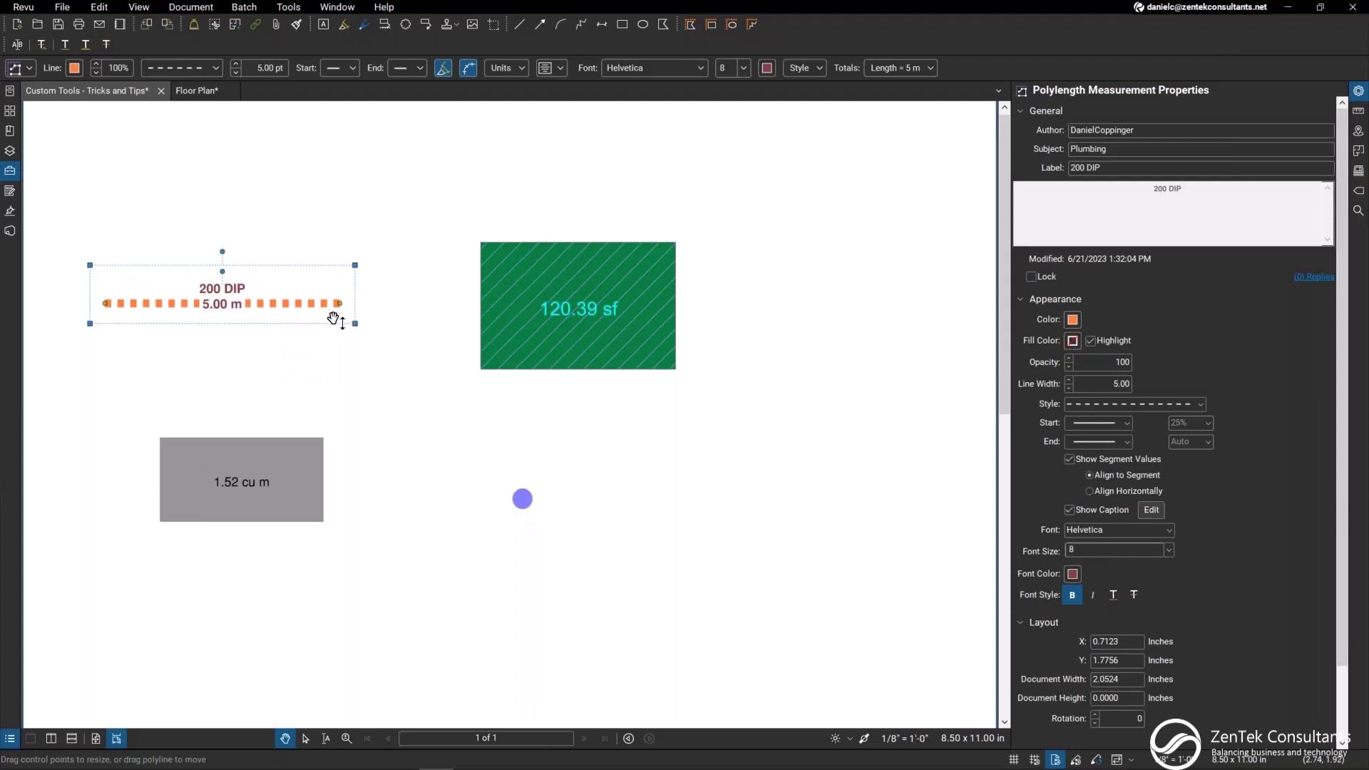
click(1073, 318)
click(1120, 383)
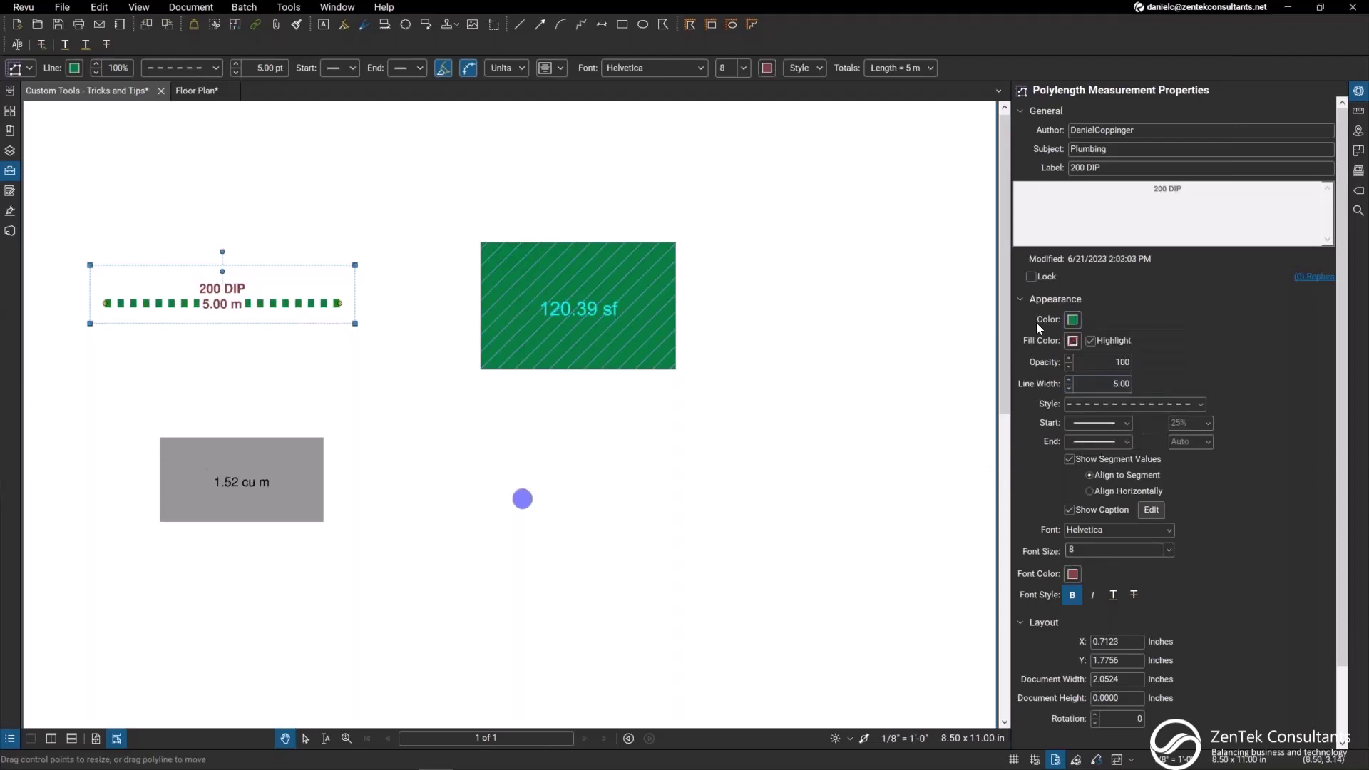
click(1073, 319)
click(1148, 368)
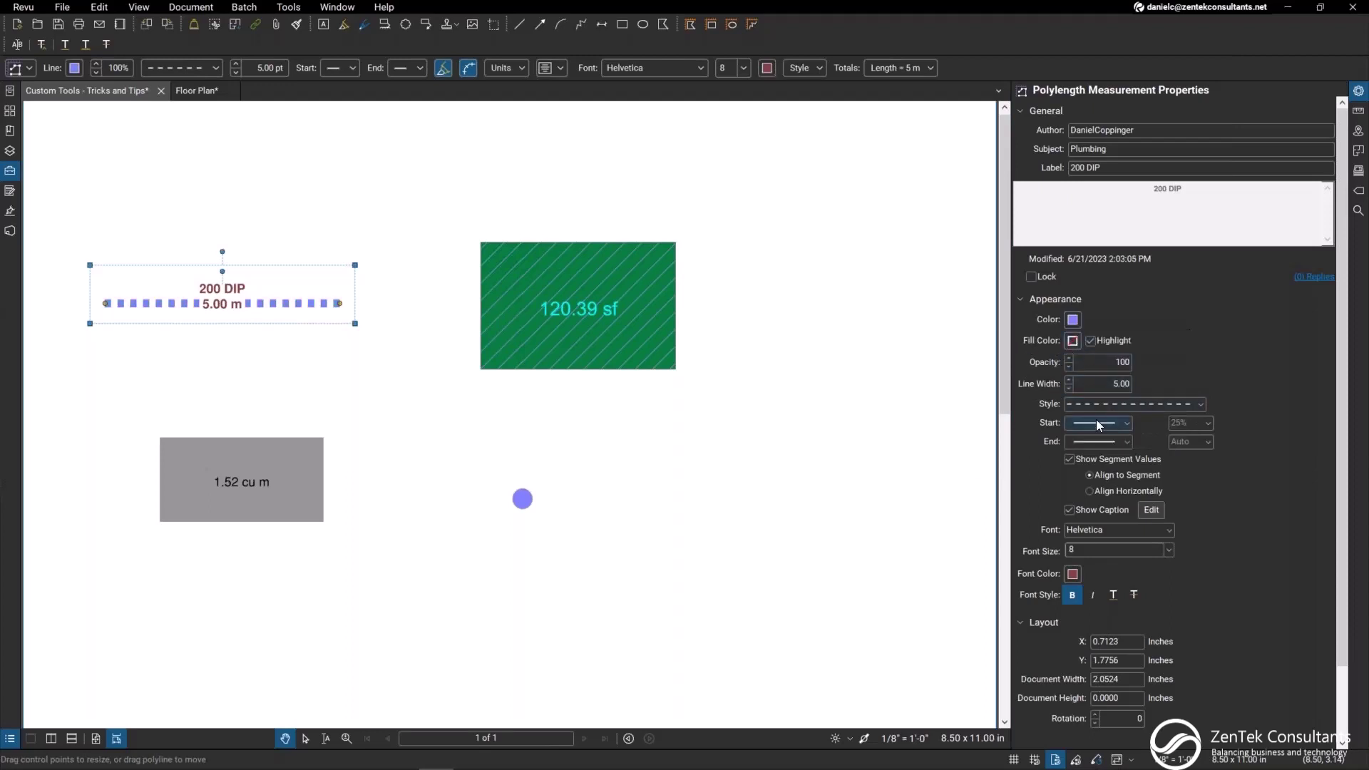
click(1064, 387)
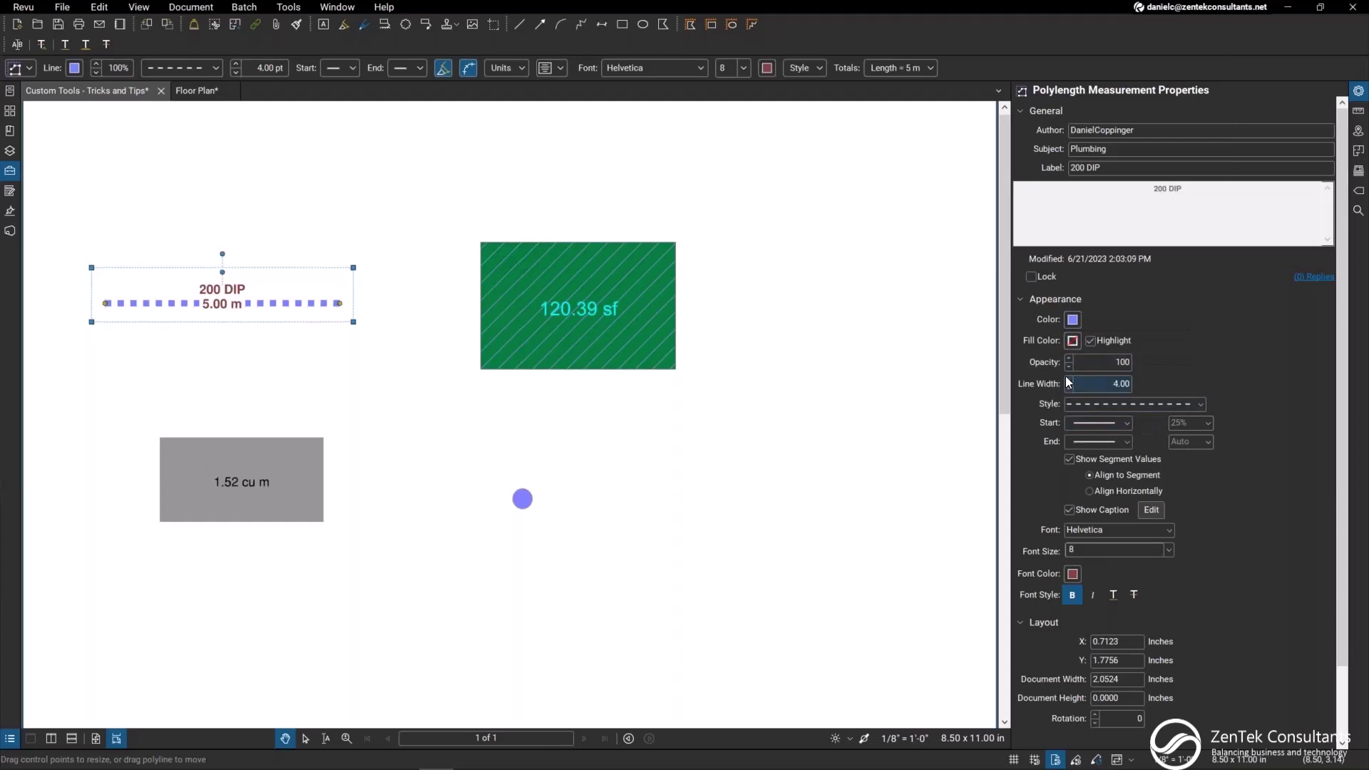
click(1068, 379)
click(1068, 380)
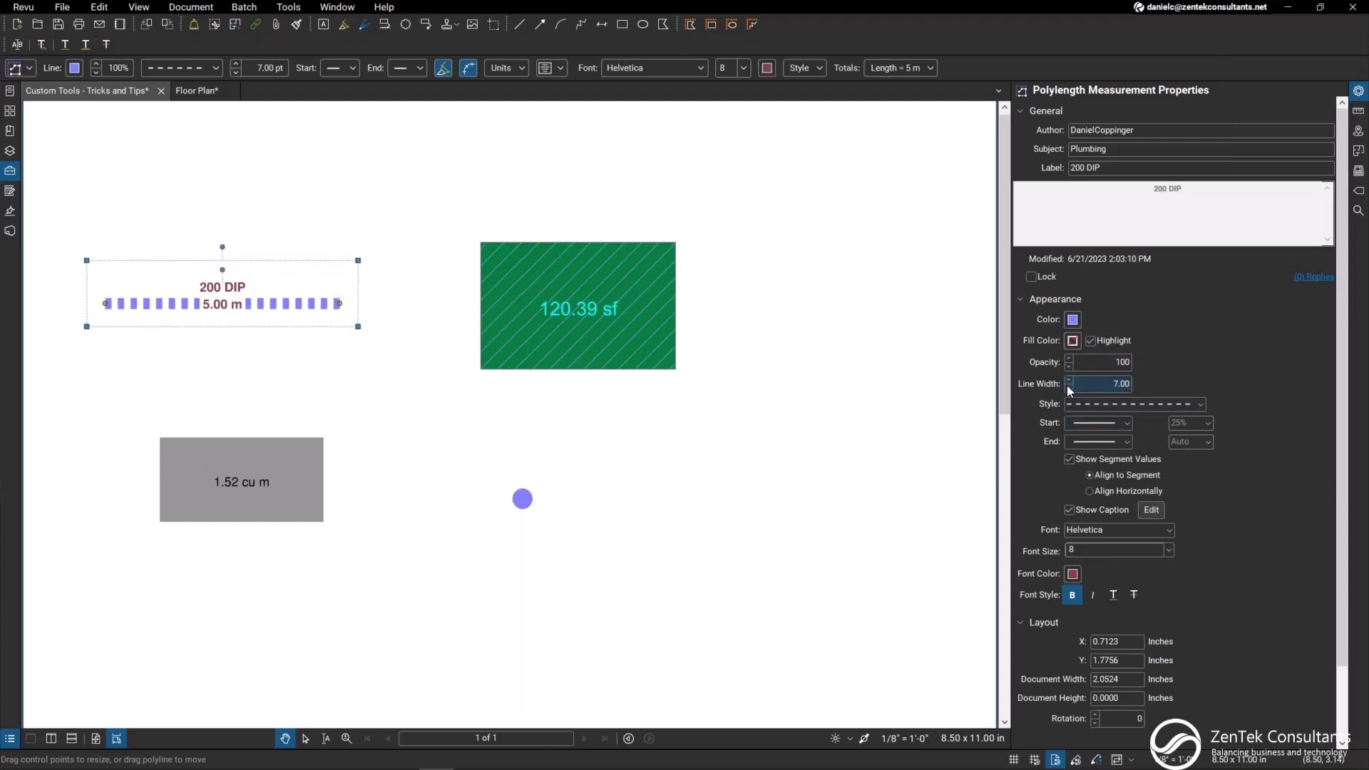
click(1067, 387)
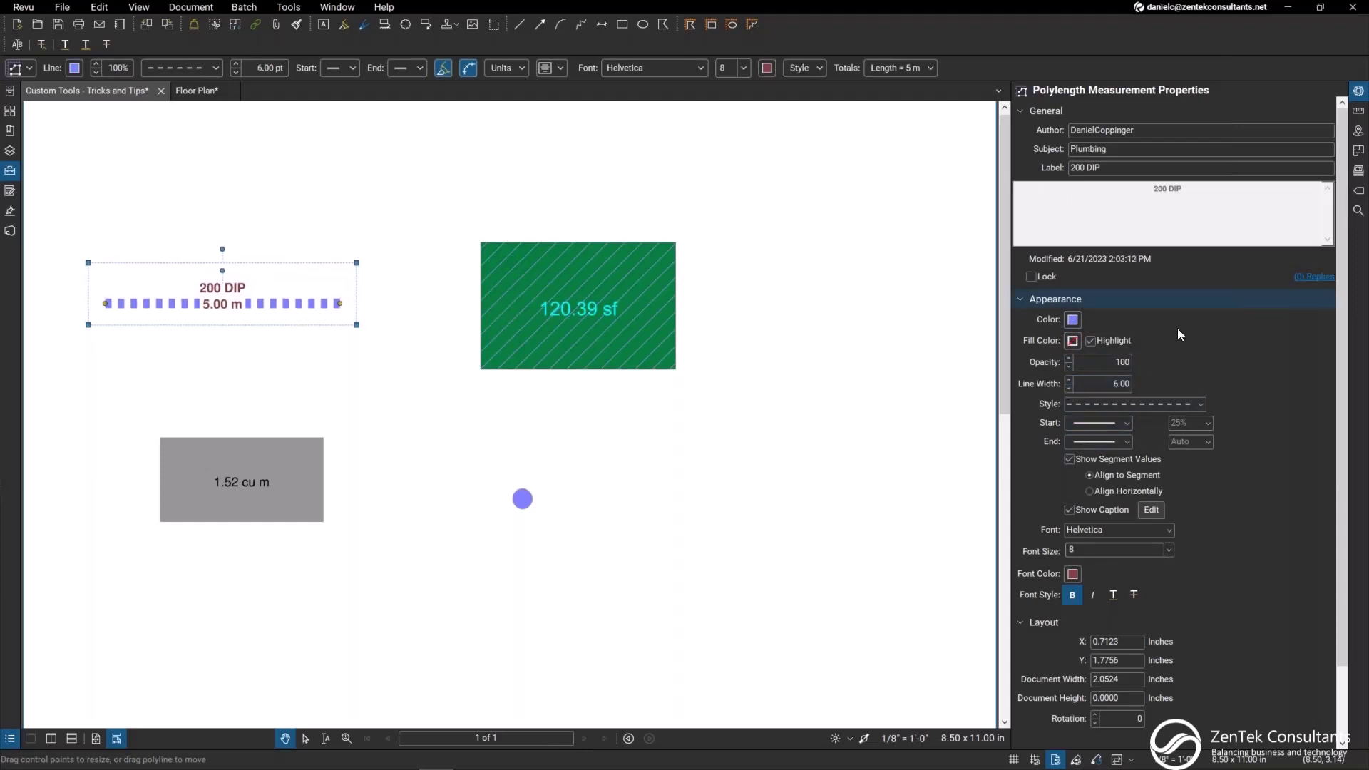
click(635, 344)
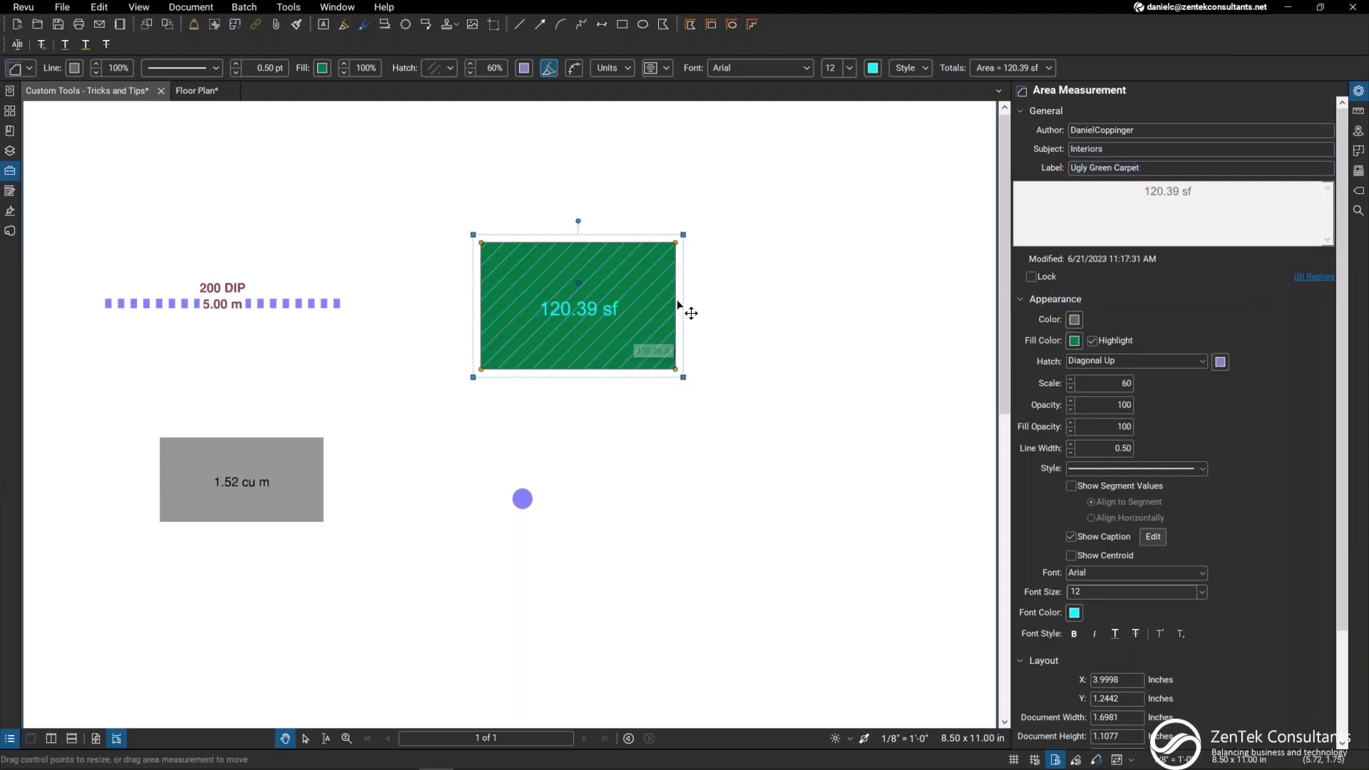
Step: Change the carpet area's units from sf to sq m in the Measurements panel
click(1357, 111)
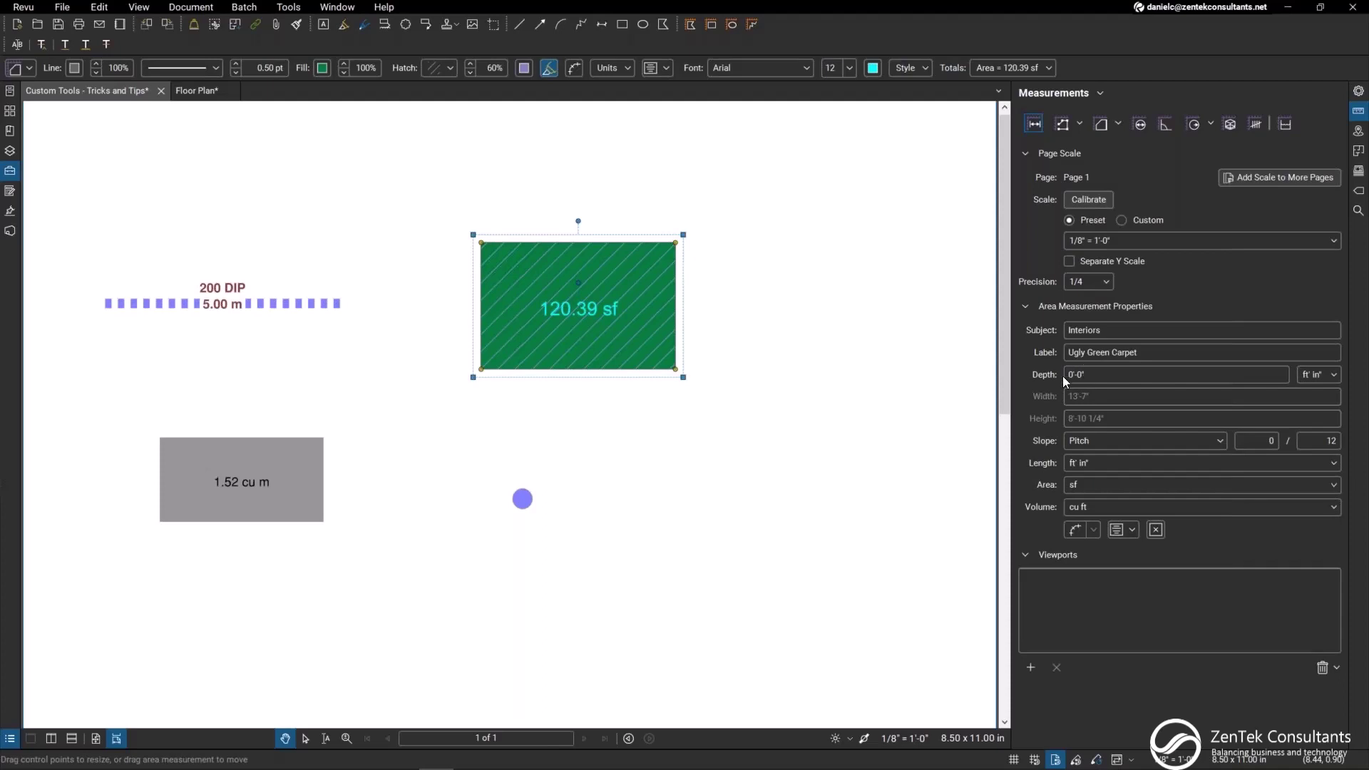
click(1103, 489)
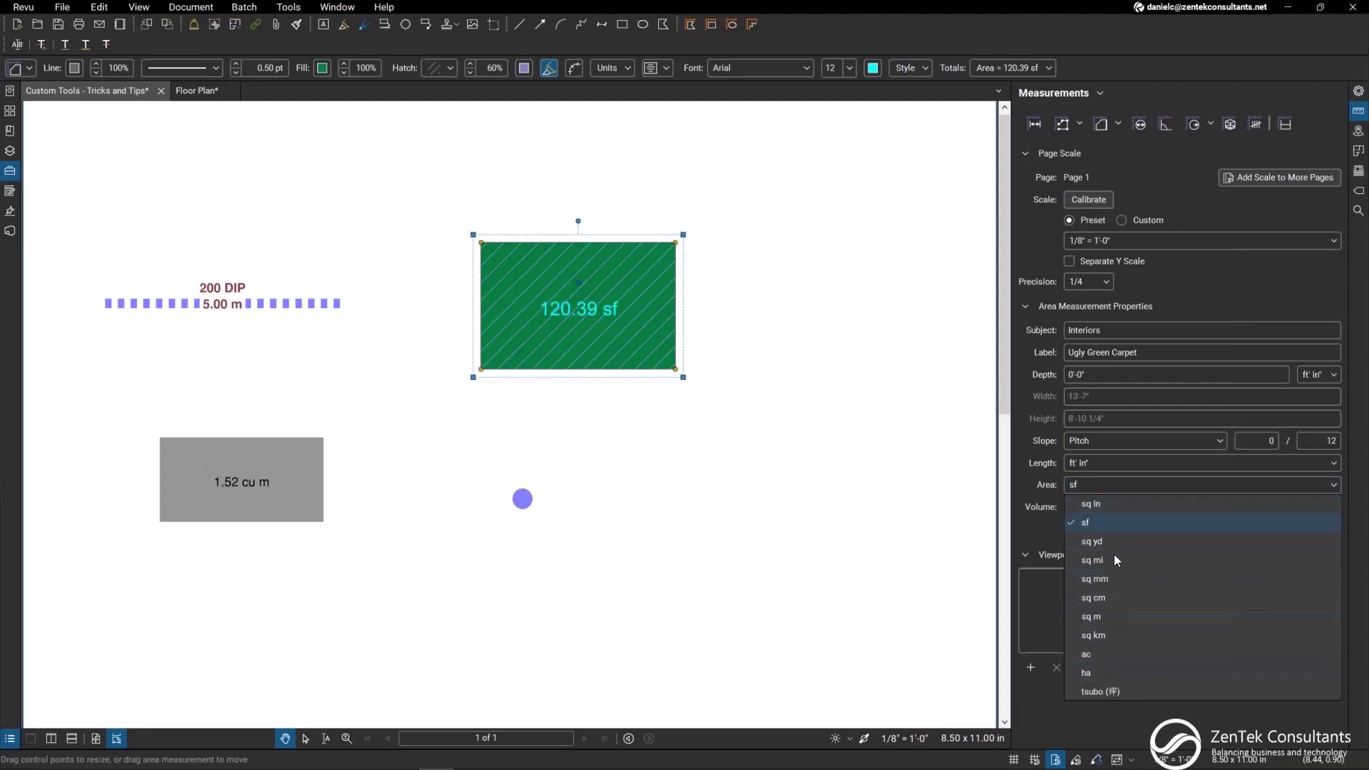
click(1125, 615)
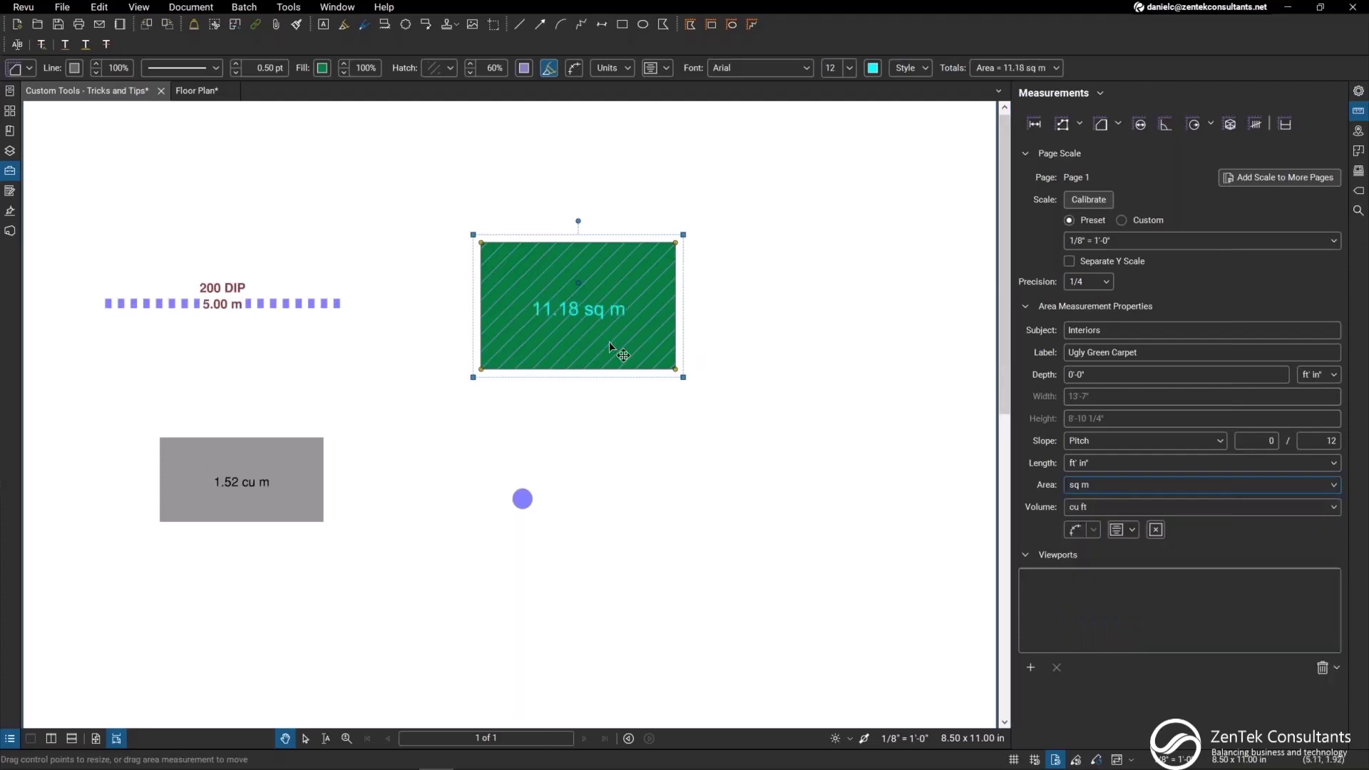
Step: Add the 'Ugly Green Carpet' label to the area's caption, then deselect the markup
click(1358, 92)
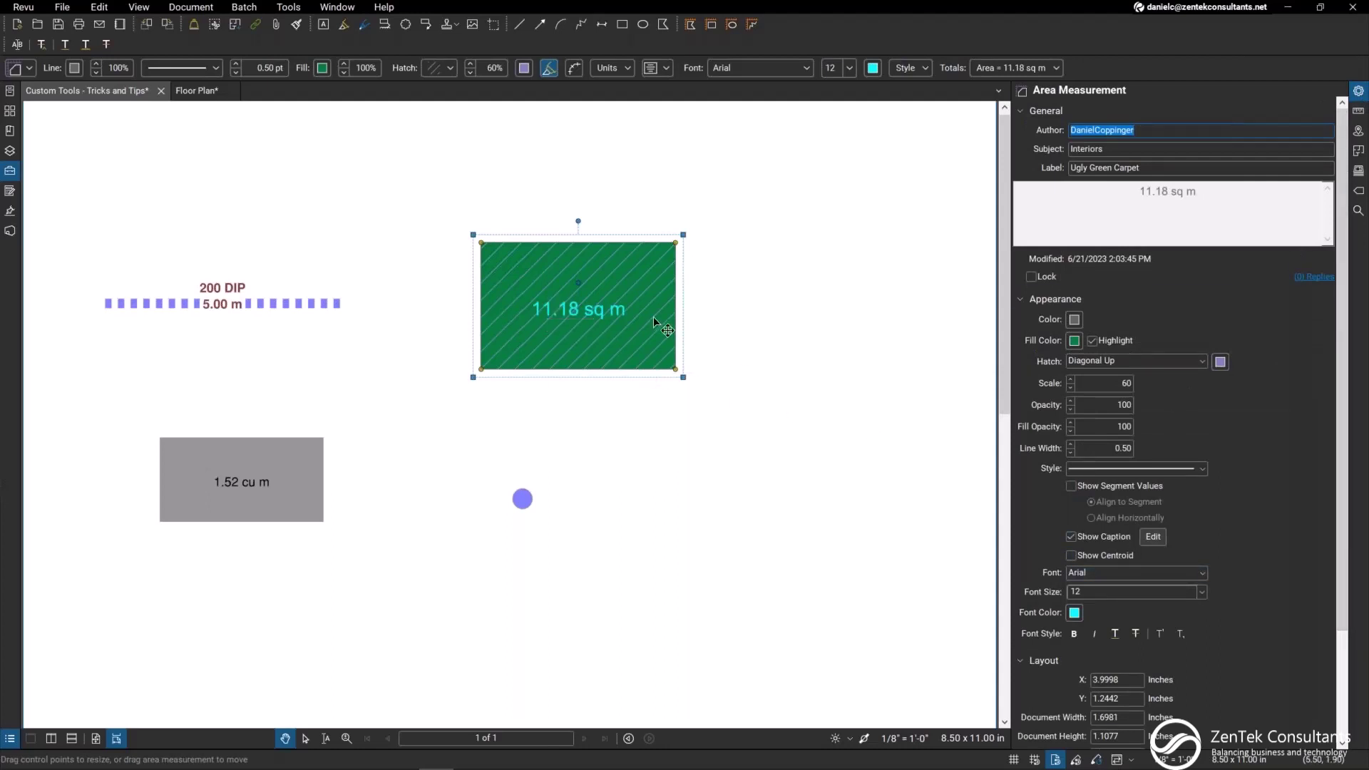
click(1153, 538)
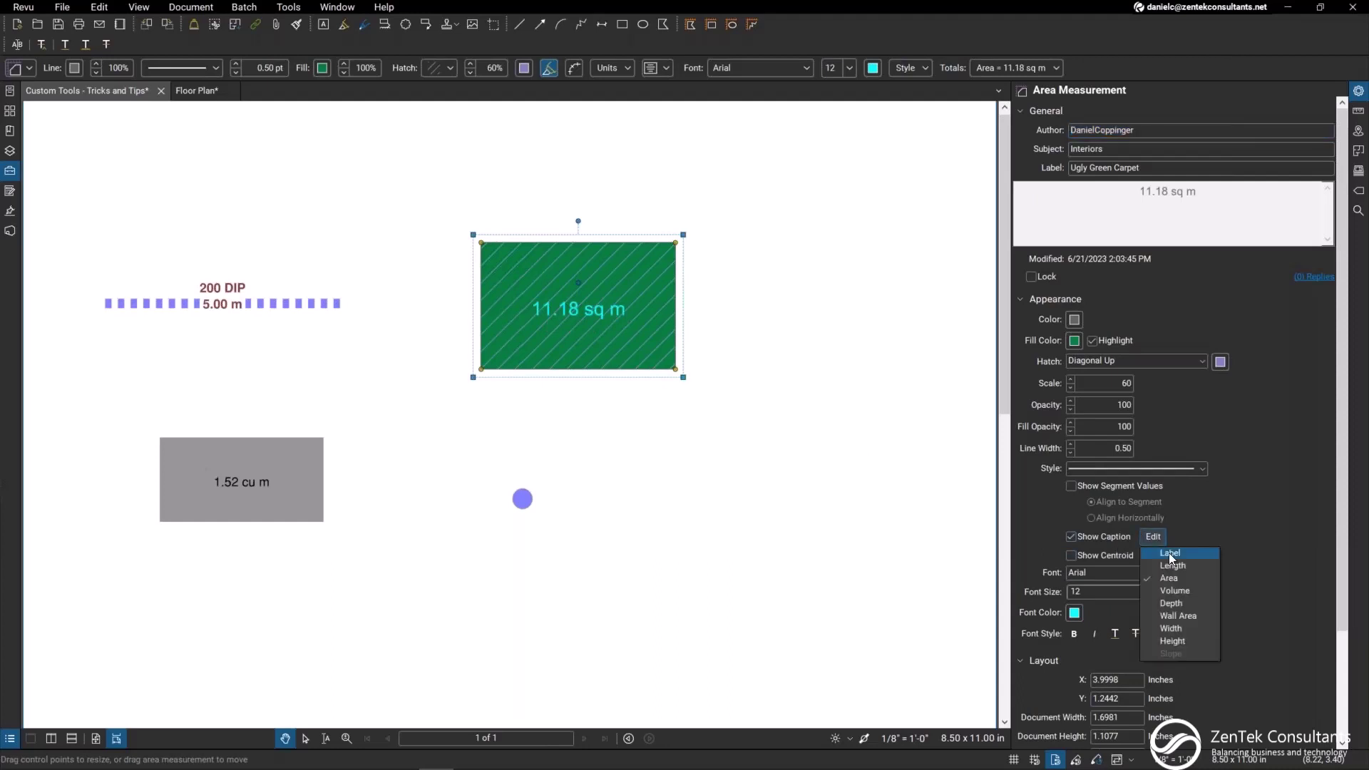
click(1170, 553)
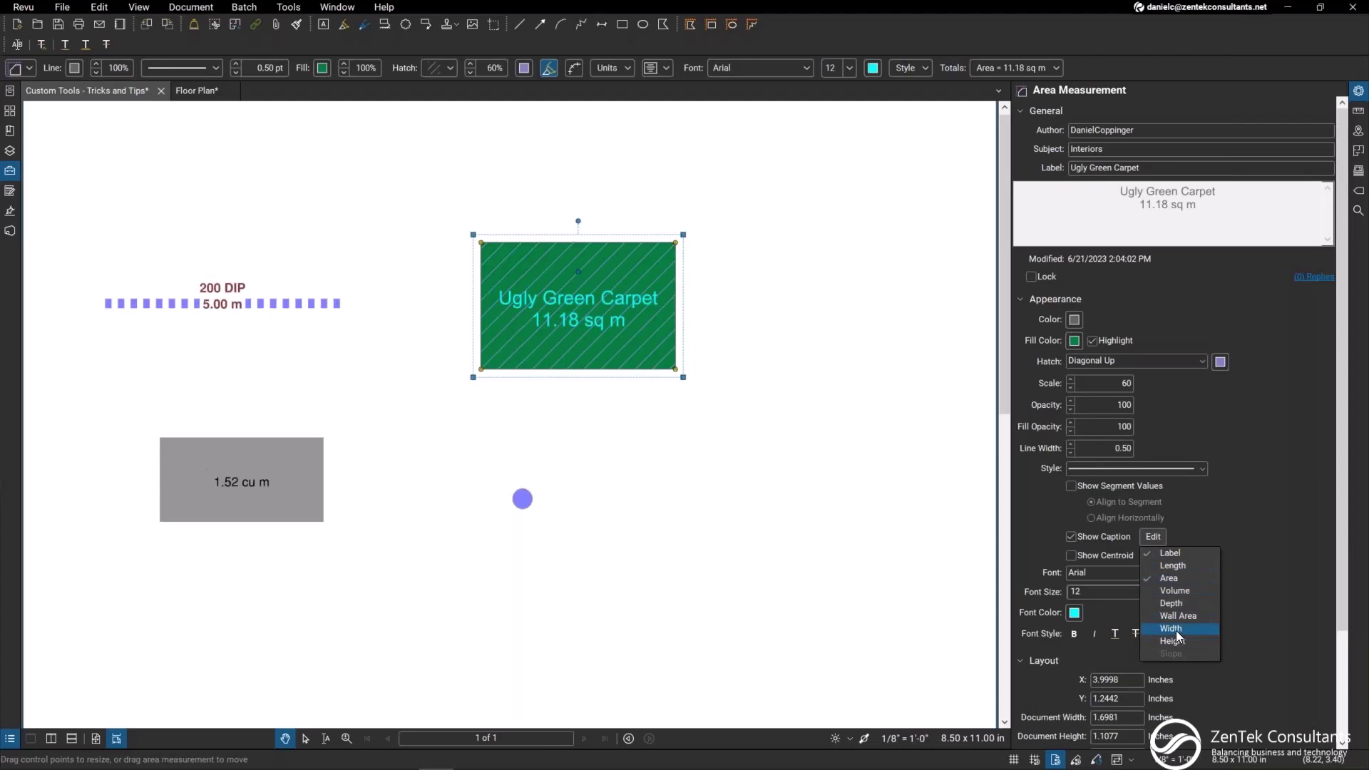
click(1213, 529)
click(684, 446)
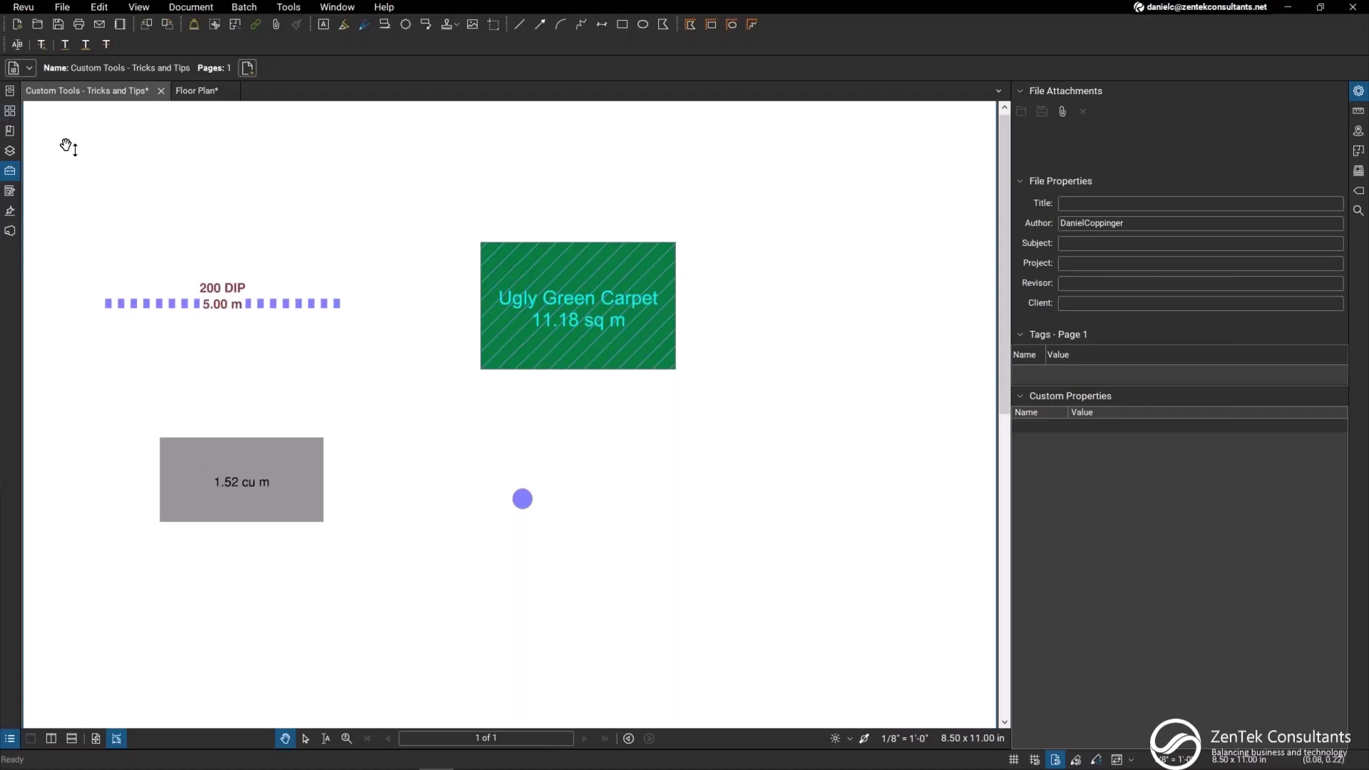
Step: Open the Tool Chest with the empty Custom Tools set expanded and select the 200 DIP line
click(10, 172)
click(11, 172)
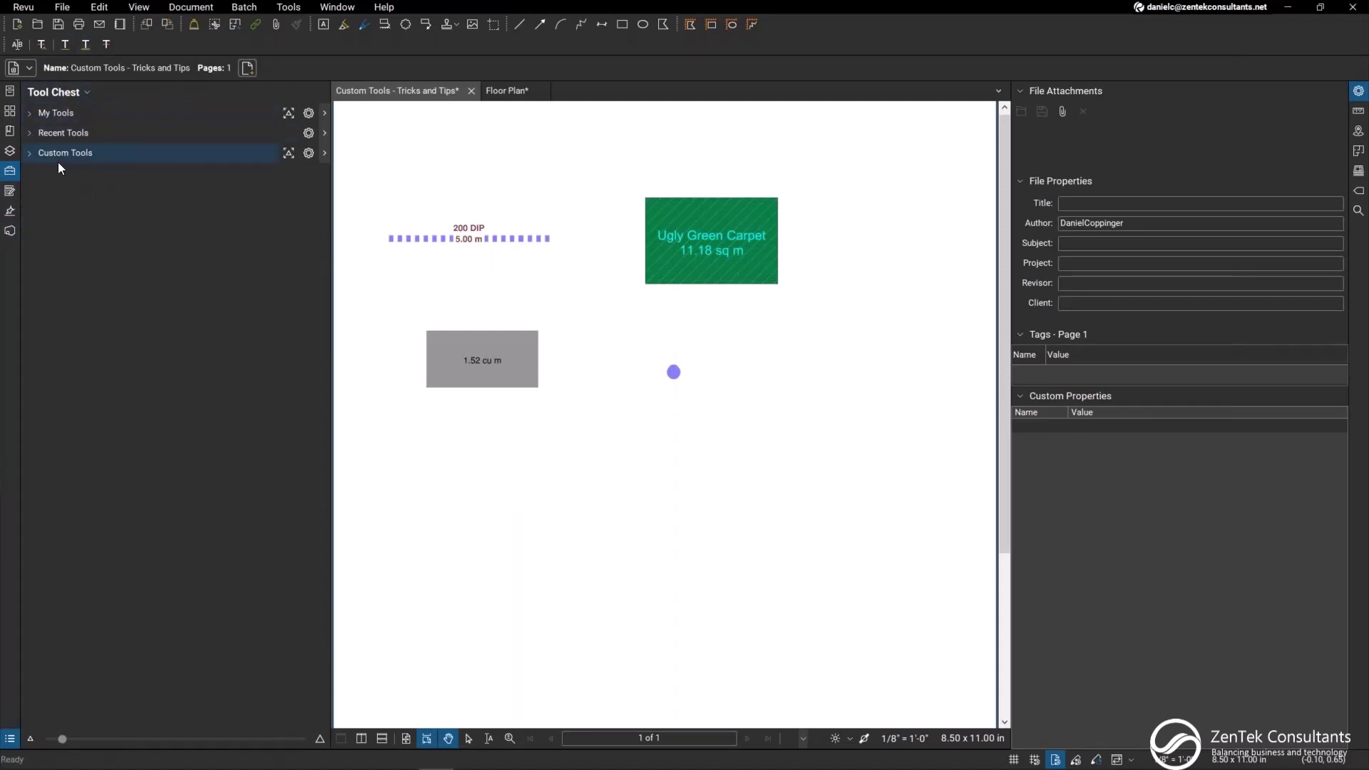
click(56, 154)
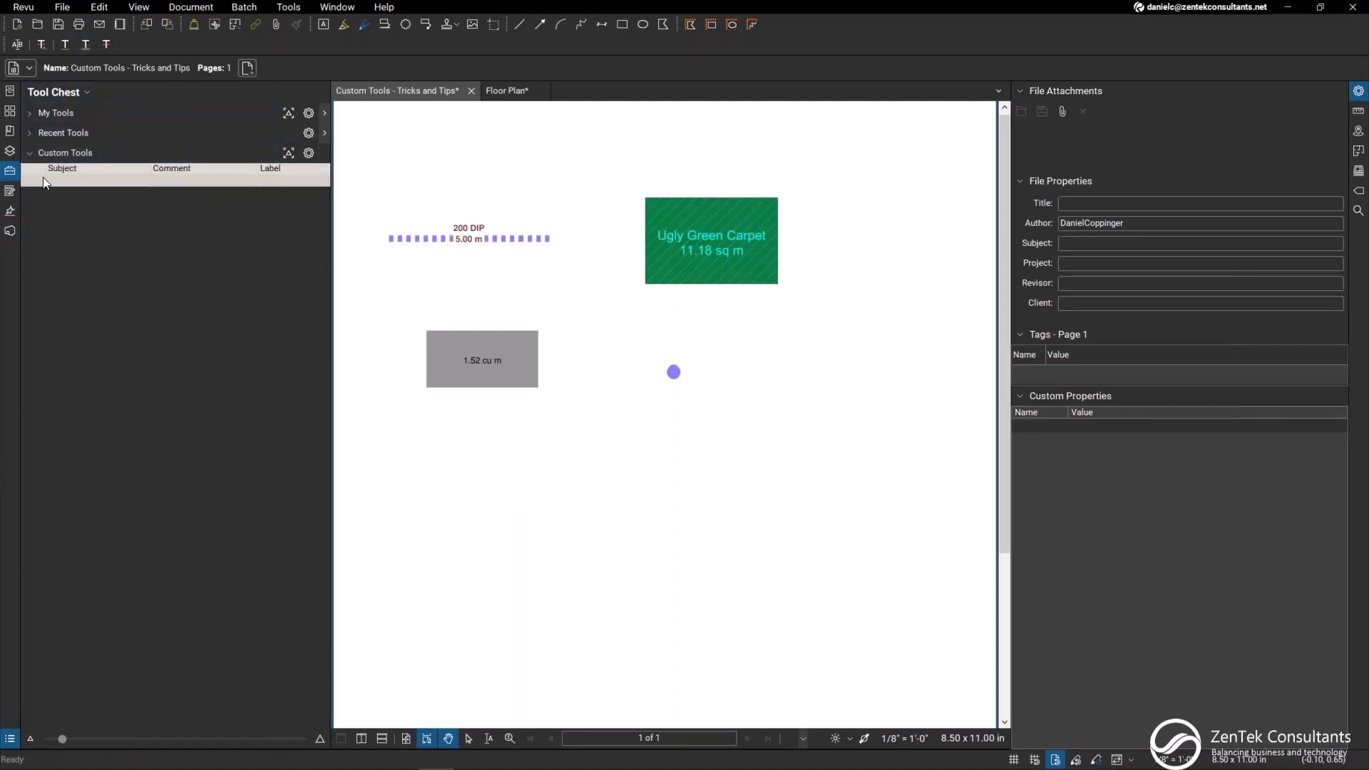
click(60, 154)
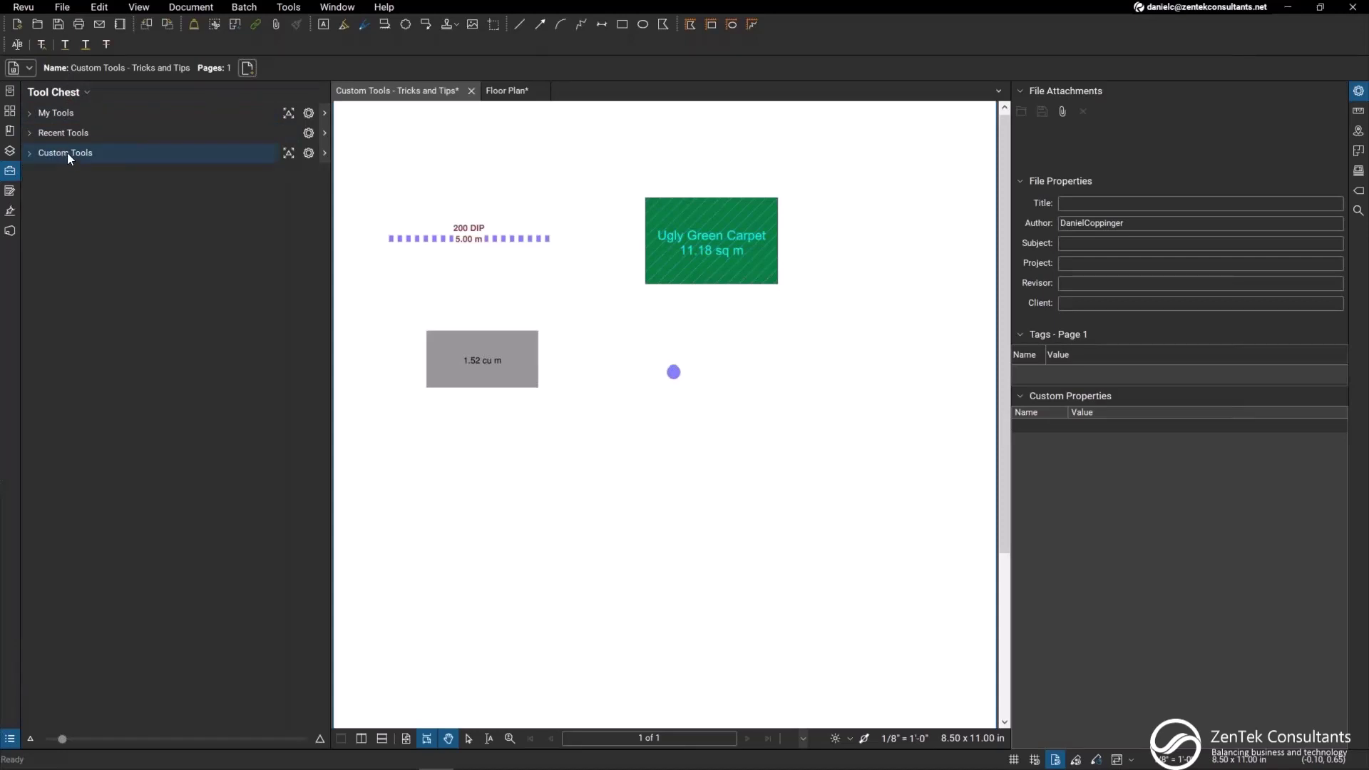
click(68, 154)
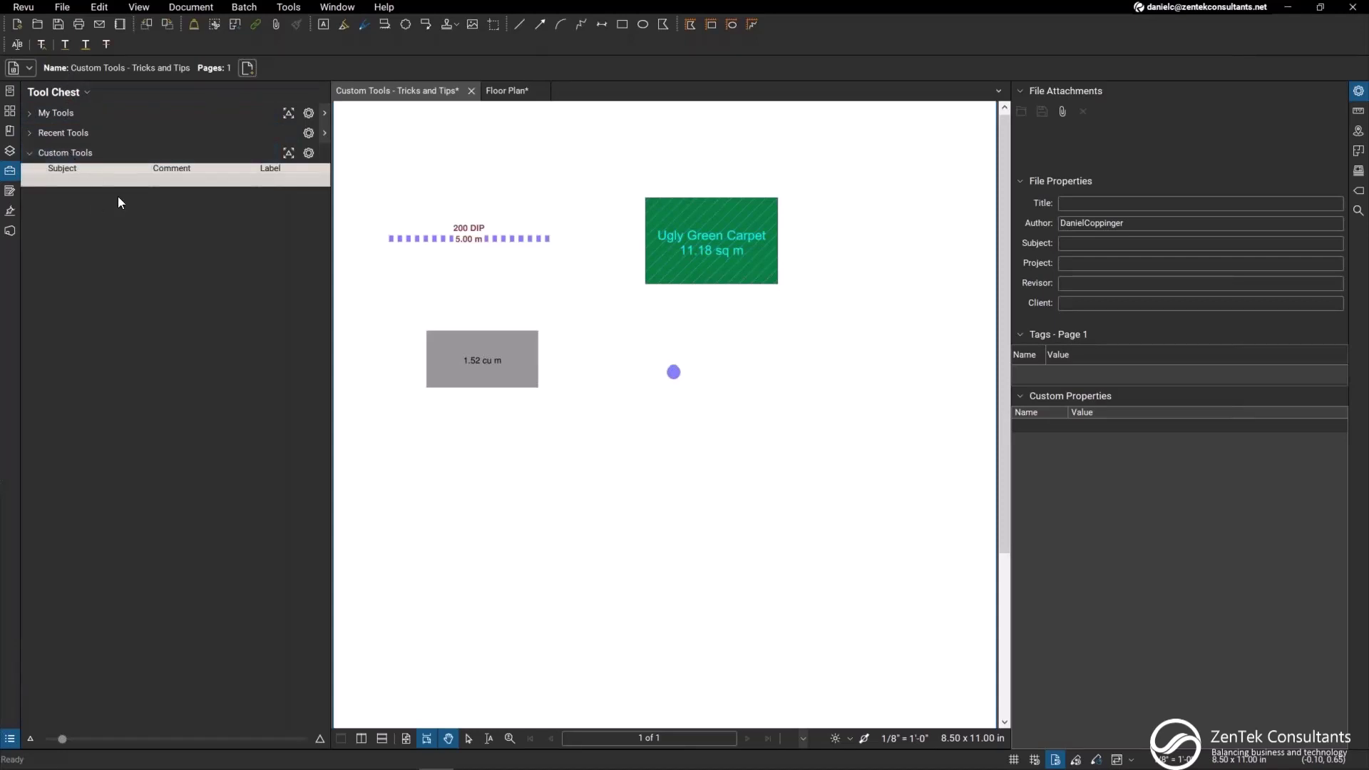
click(524, 239)
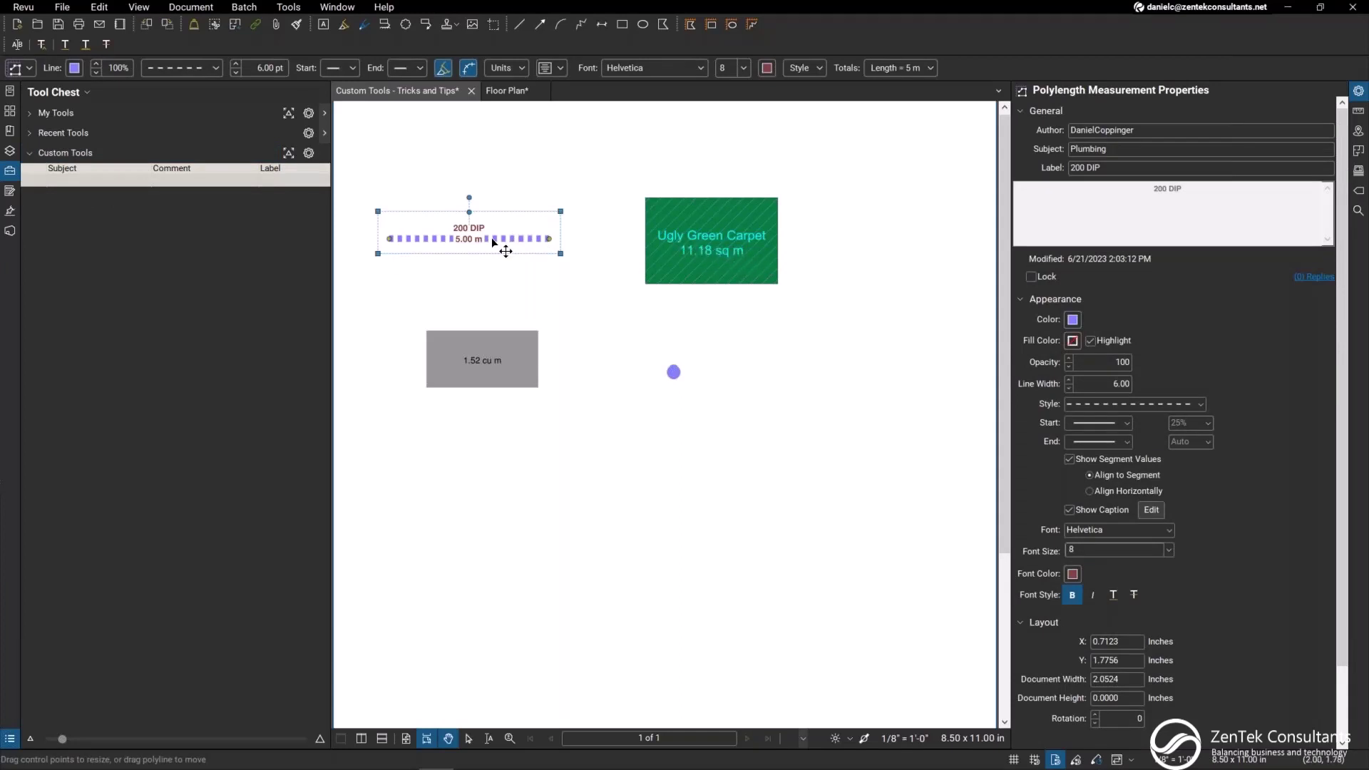
Step: Add the 200 DIP plumbing line and the Ugly Green Carpet area to Custom Tools
right_click(493, 241)
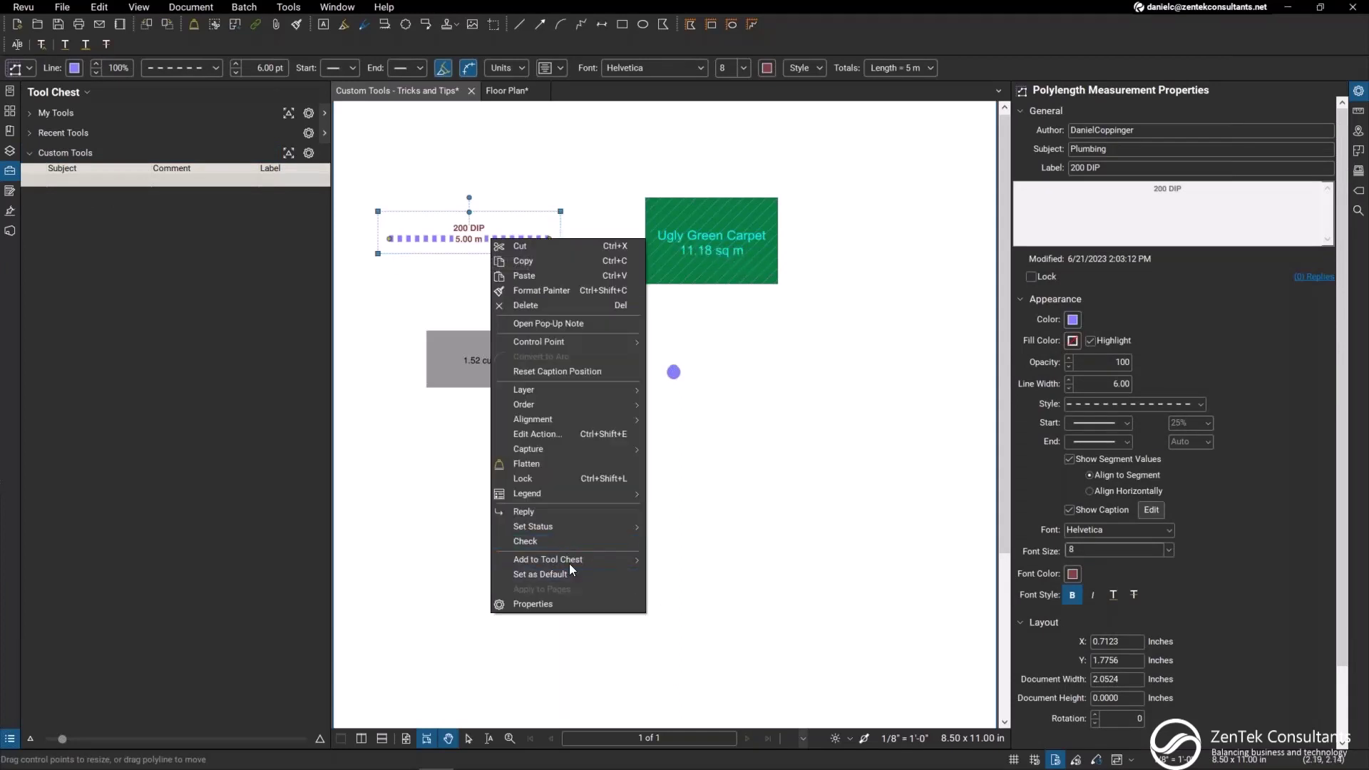
mouse_move(571, 559)
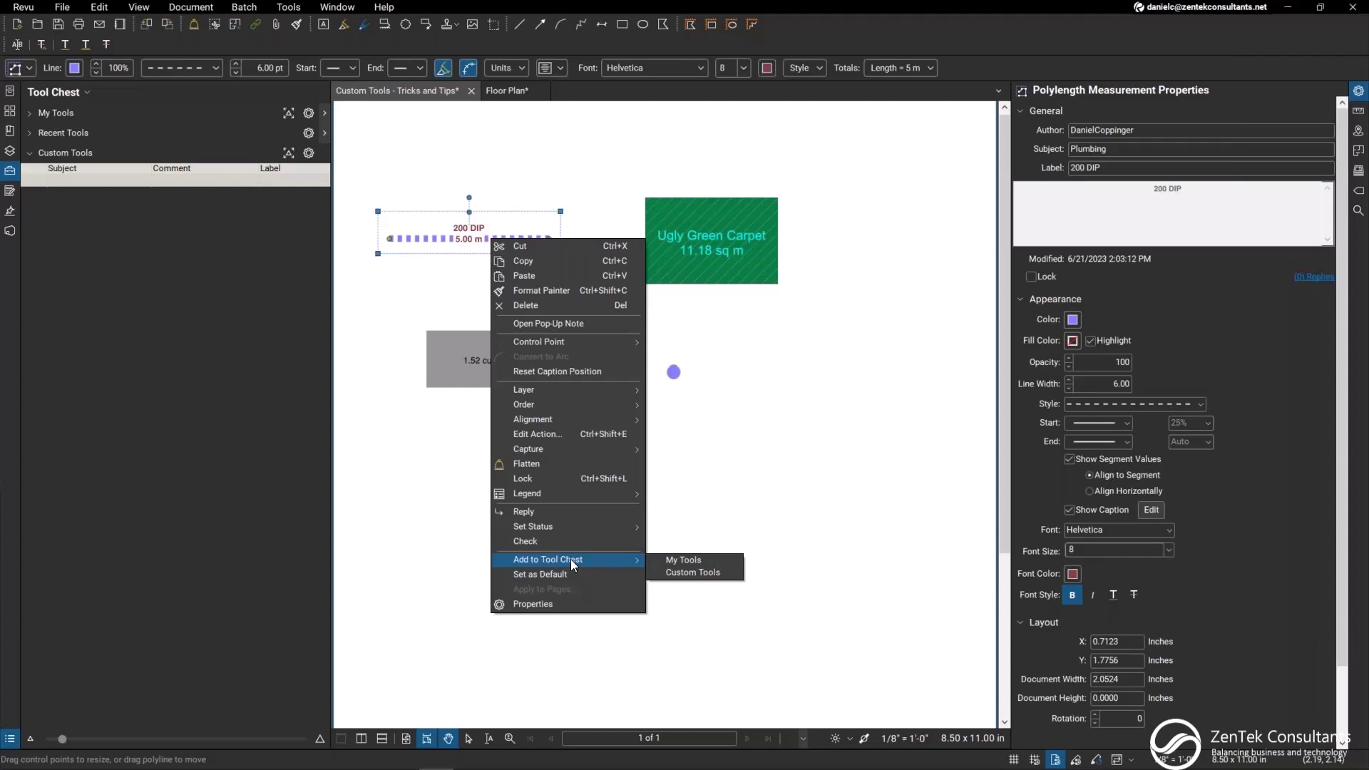
click(705, 575)
click(704, 274)
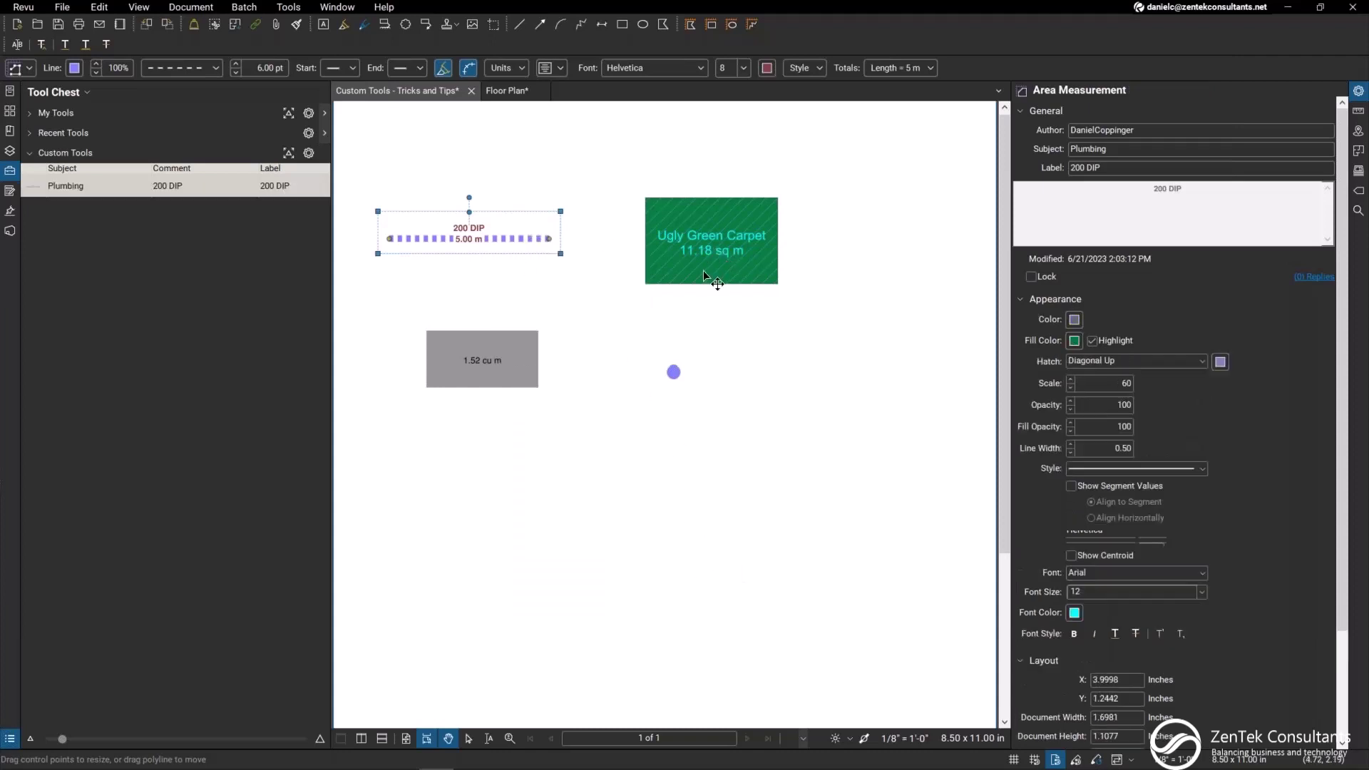
right_click(713, 271)
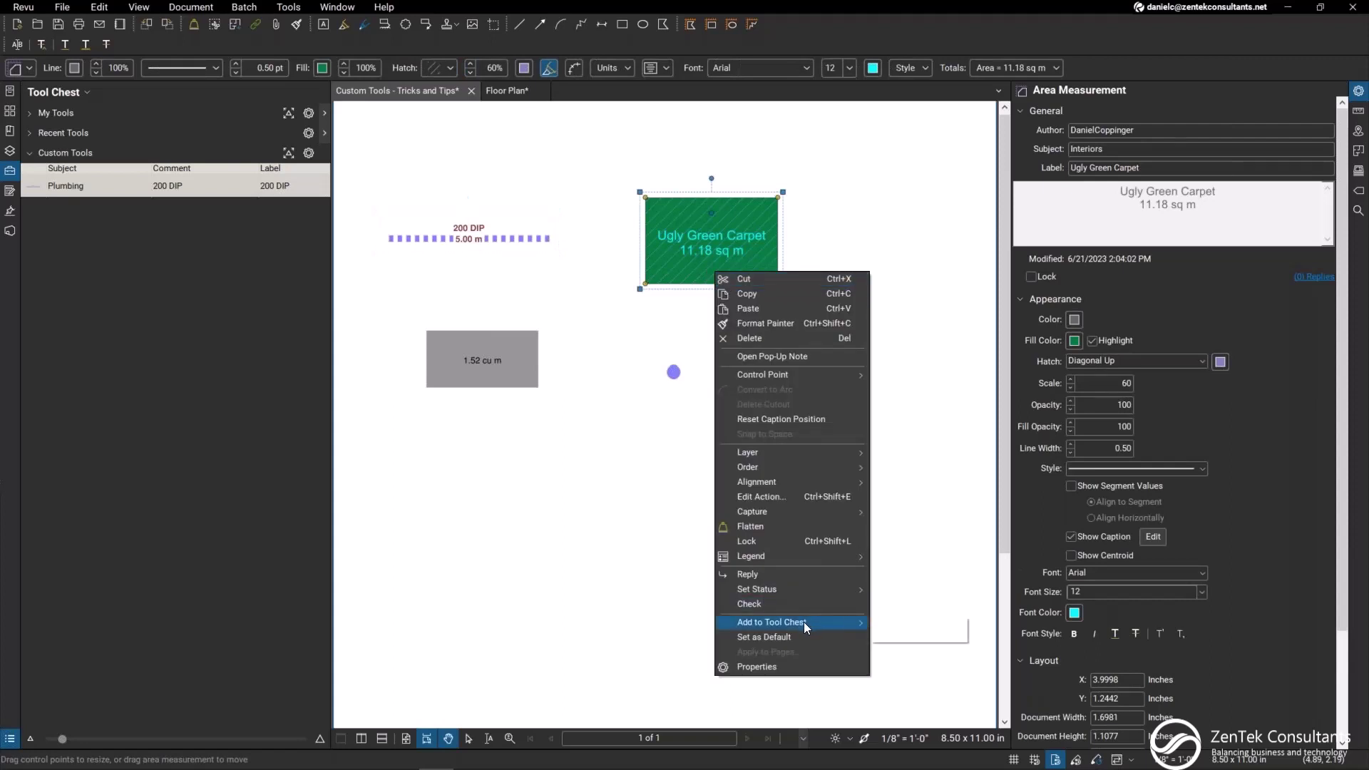
mouse_move(804, 625)
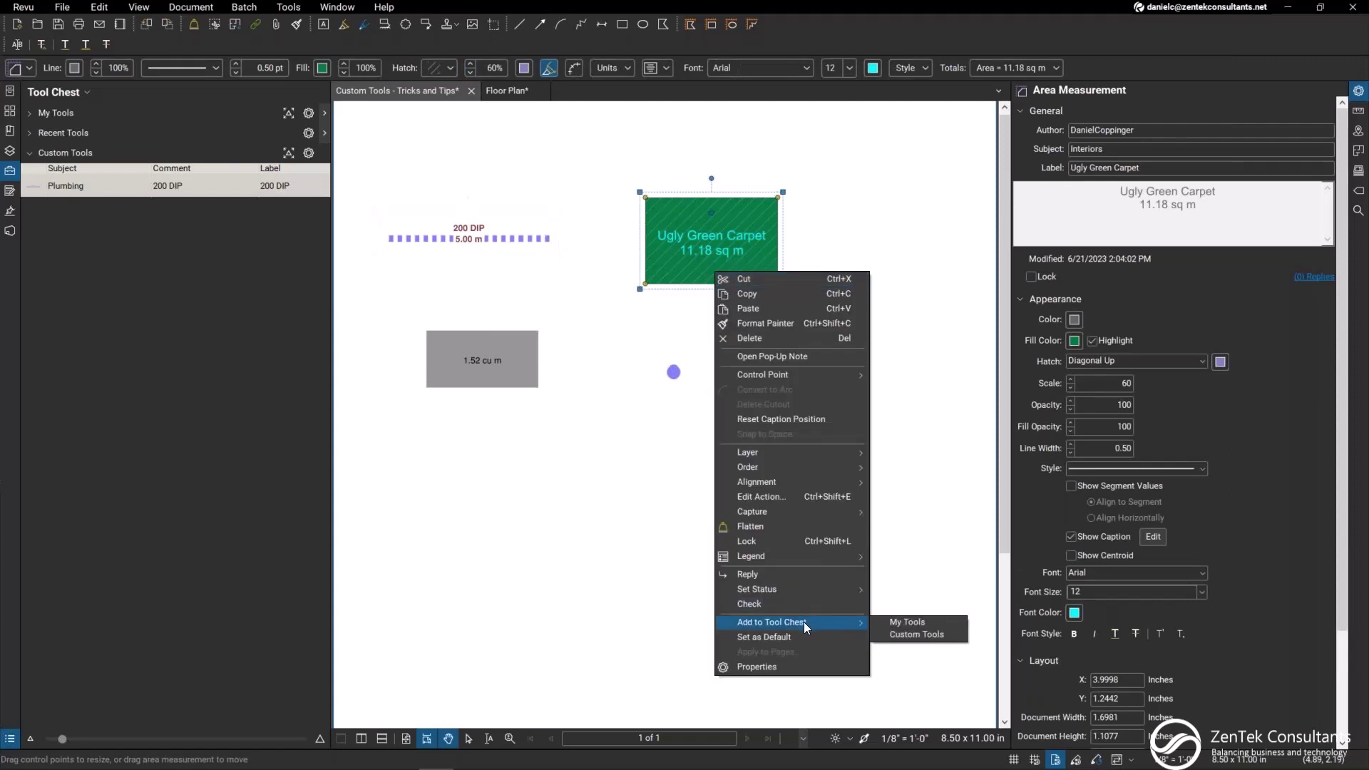
click(912, 635)
Step: Add the 1.52 cu m concrete volume and the purple dot to Custom Tools
click(485, 370)
right_click(484, 366)
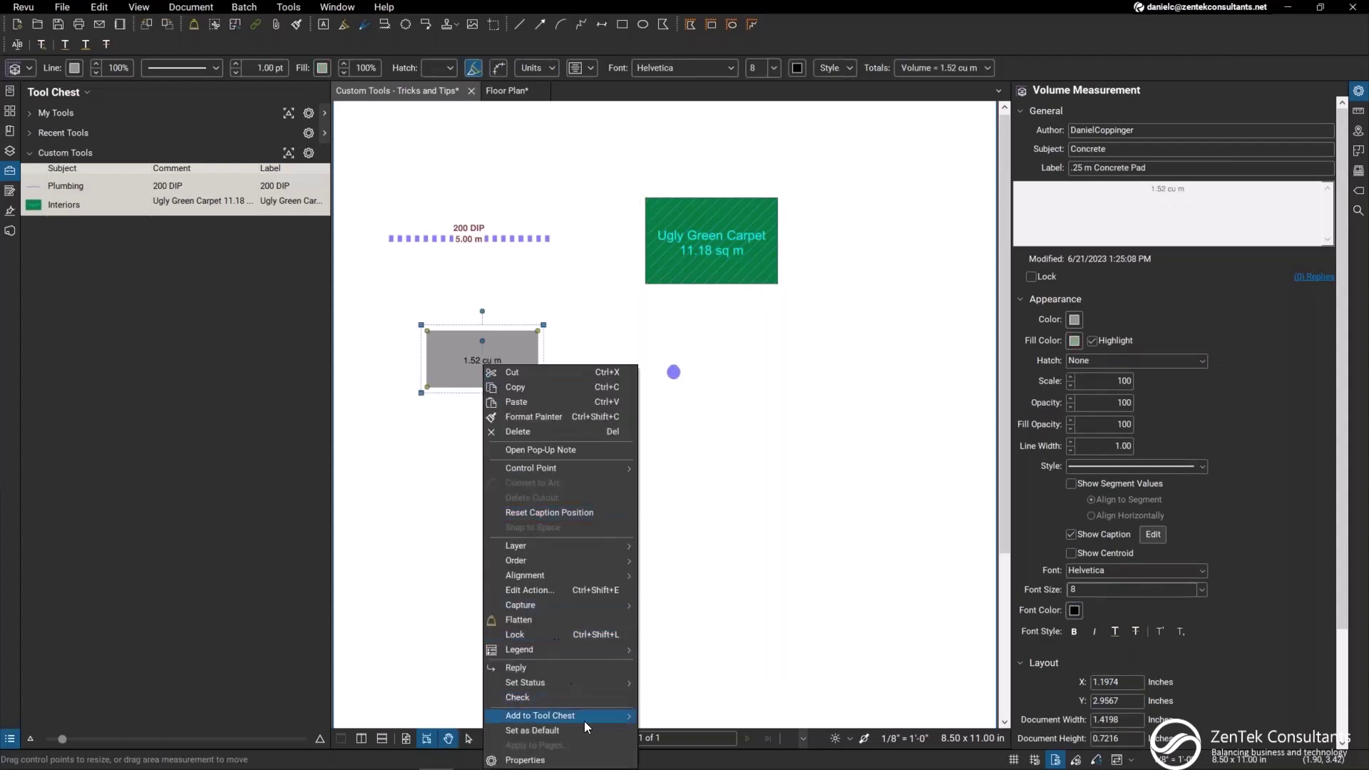
mouse_move(584, 716)
click(682, 726)
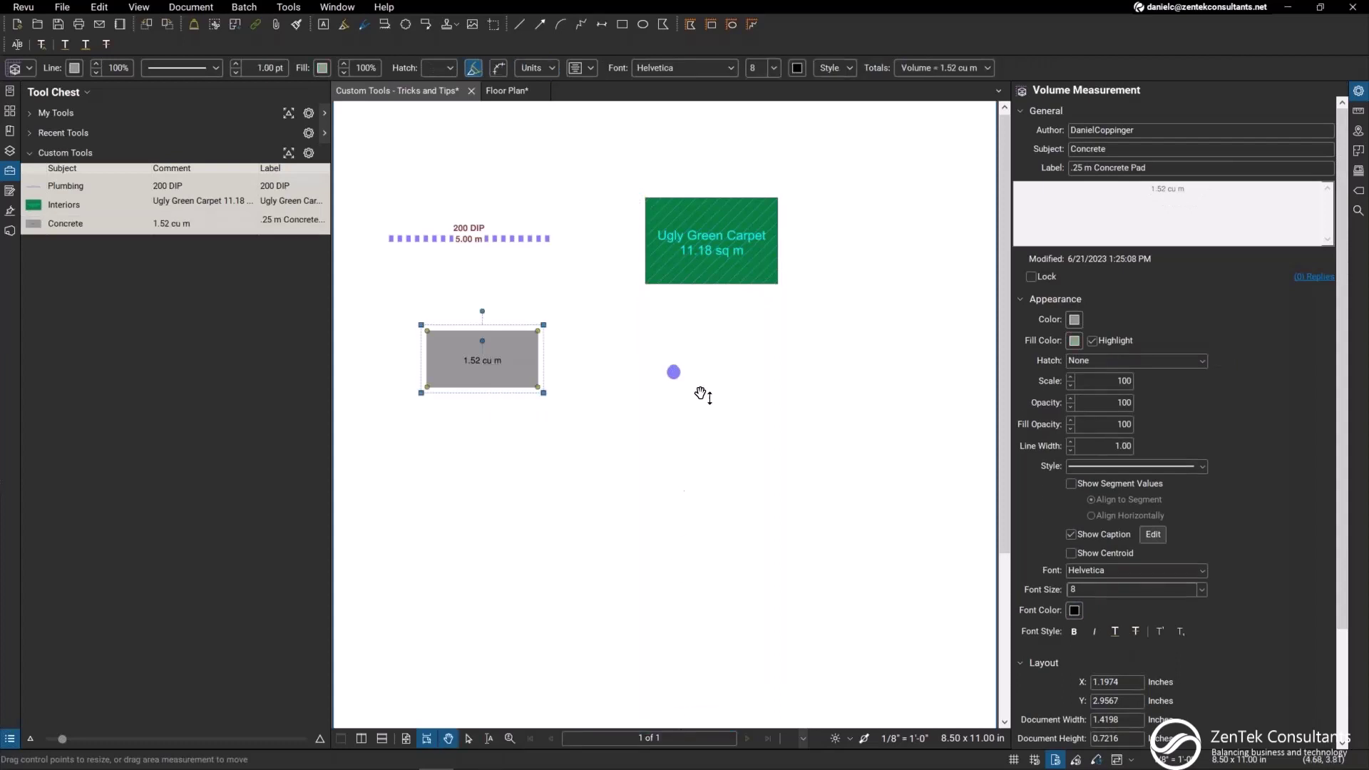
click(675, 378)
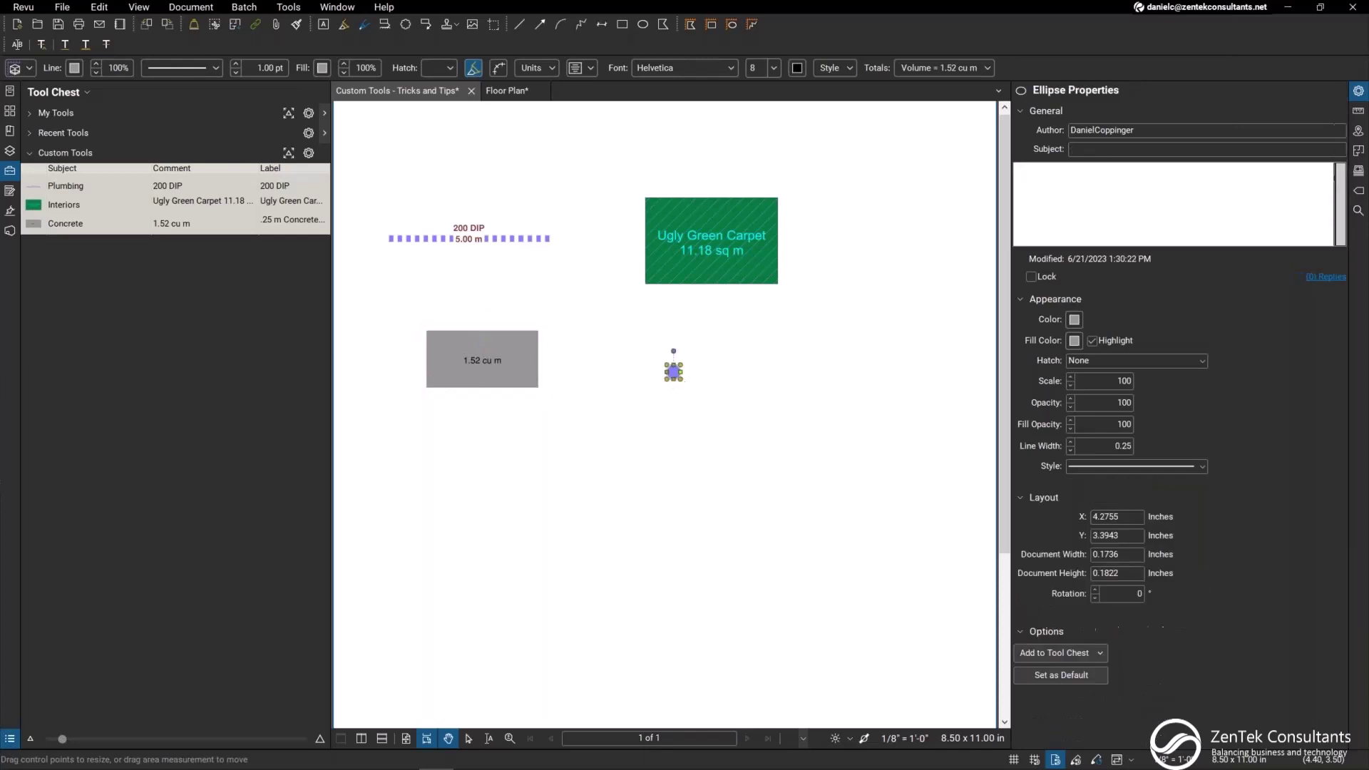
right_click(675, 378)
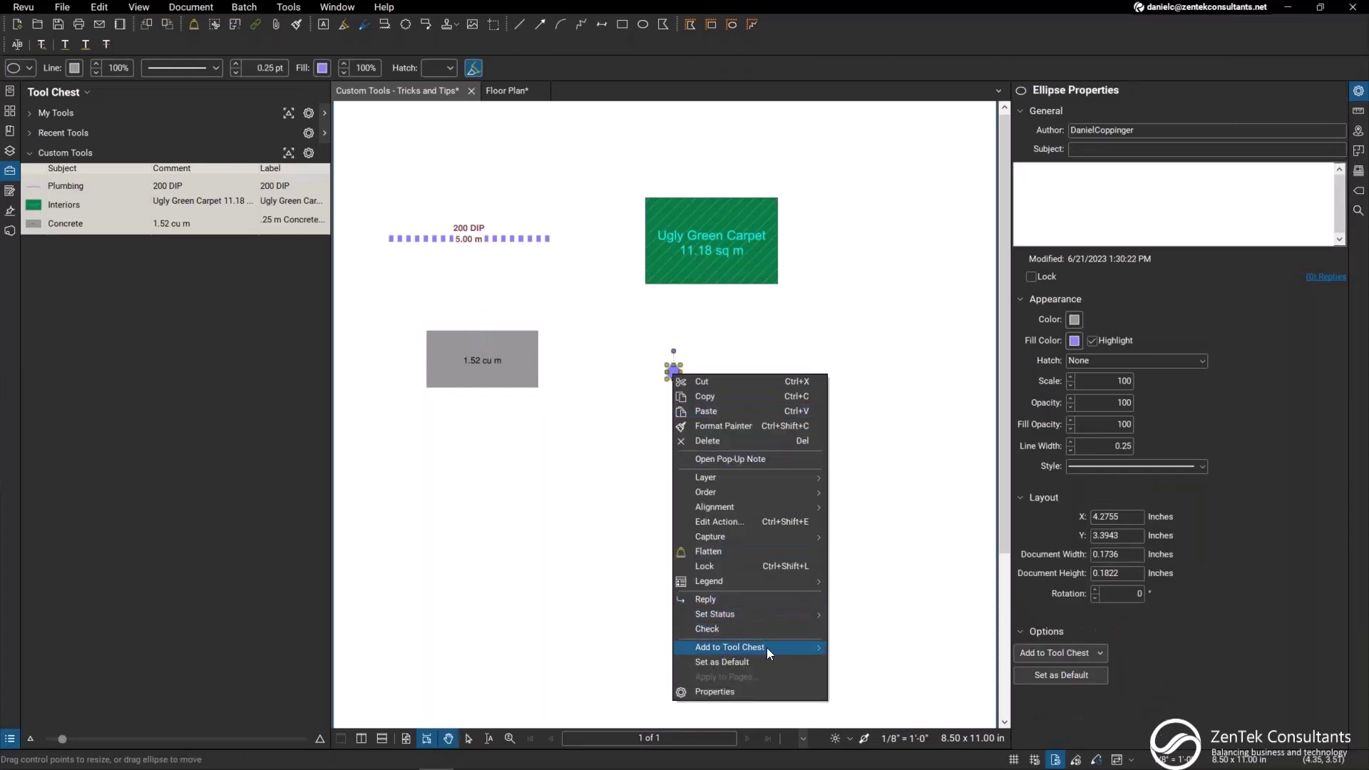
mouse_move(767, 647)
click(878, 665)
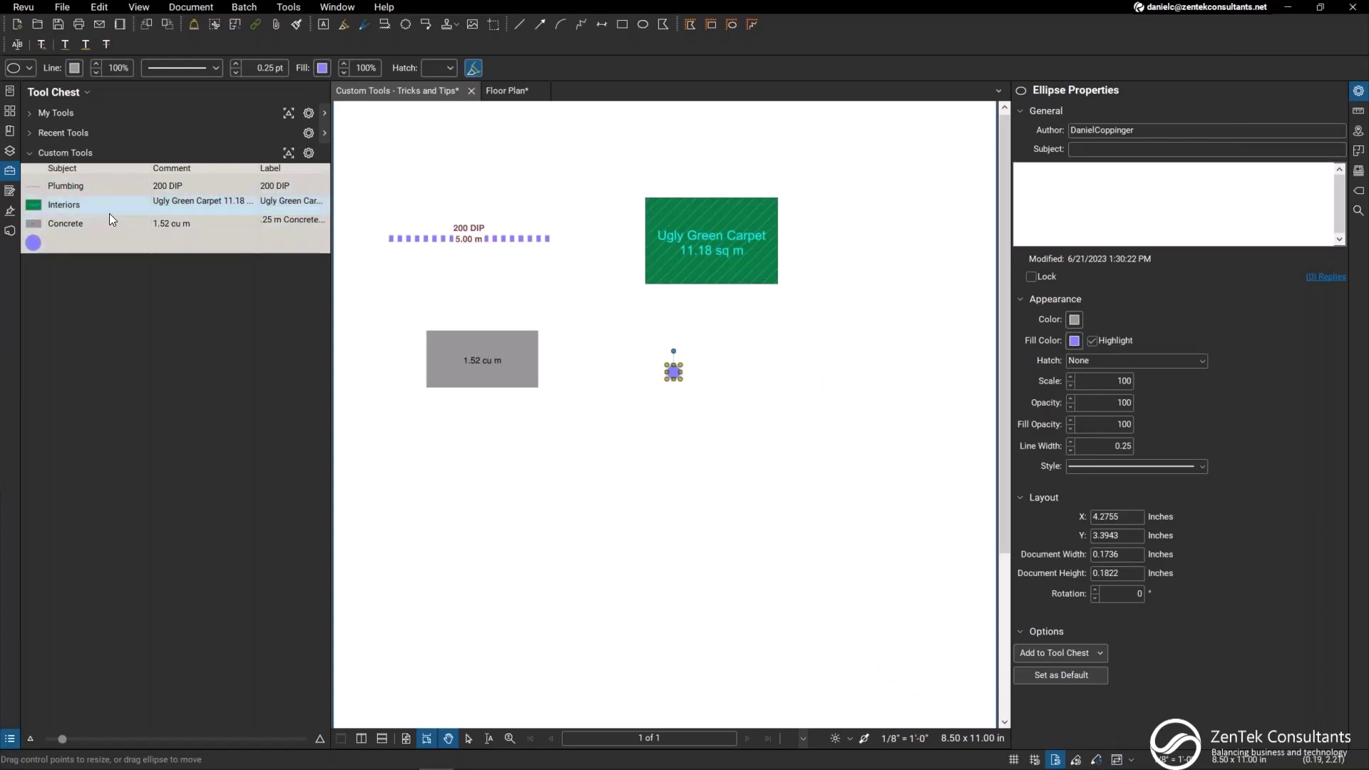
Step: Switch the Plumbing 200 DIP custom tool to Properties Mode
click(78, 187)
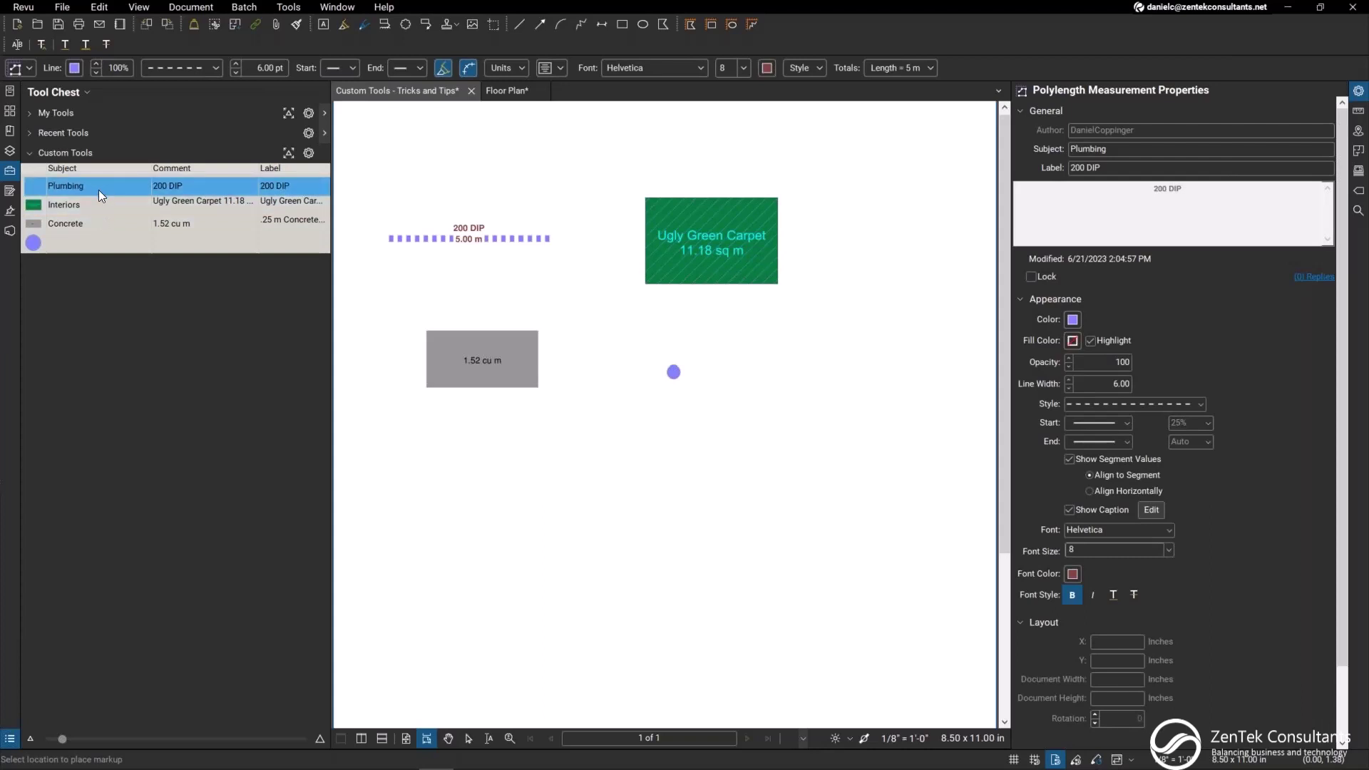
right_click(100, 189)
click(76, 182)
right_click(87, 188)
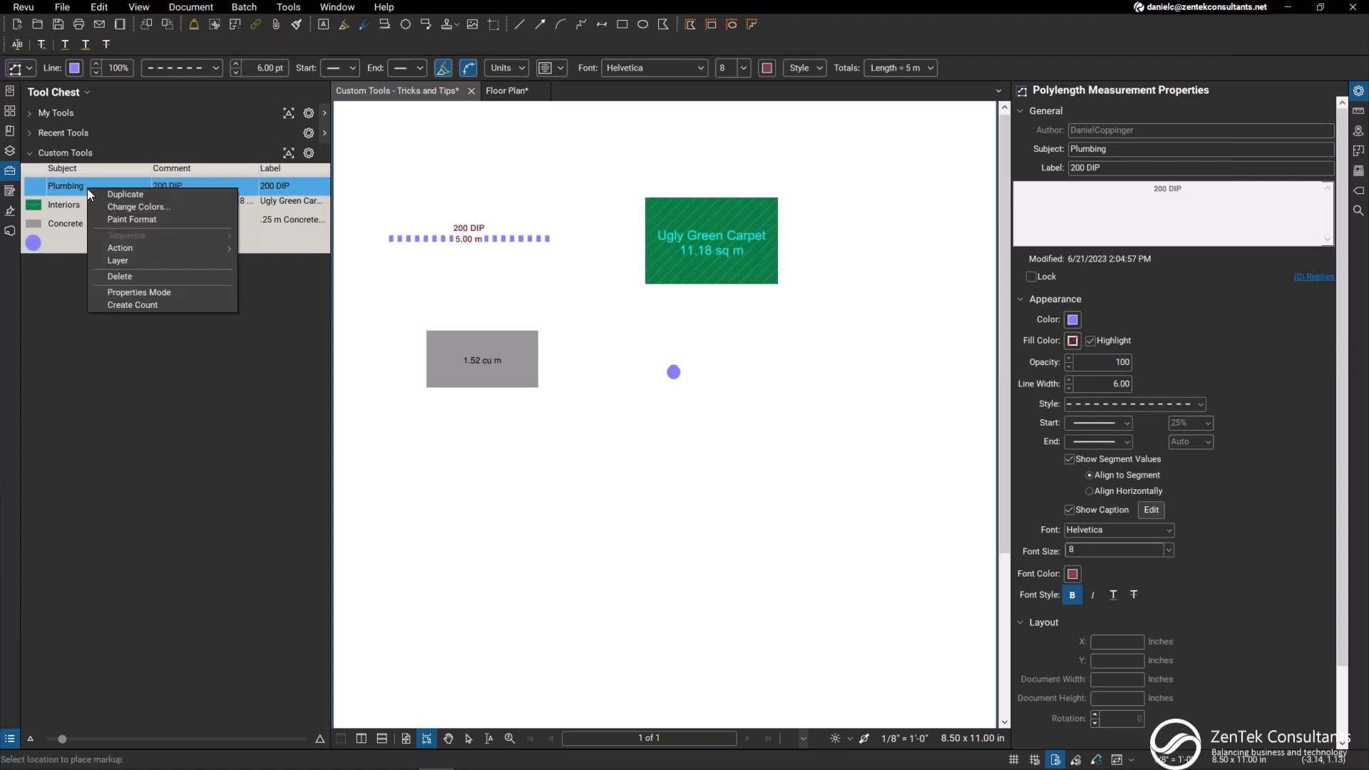
click(158, 292)
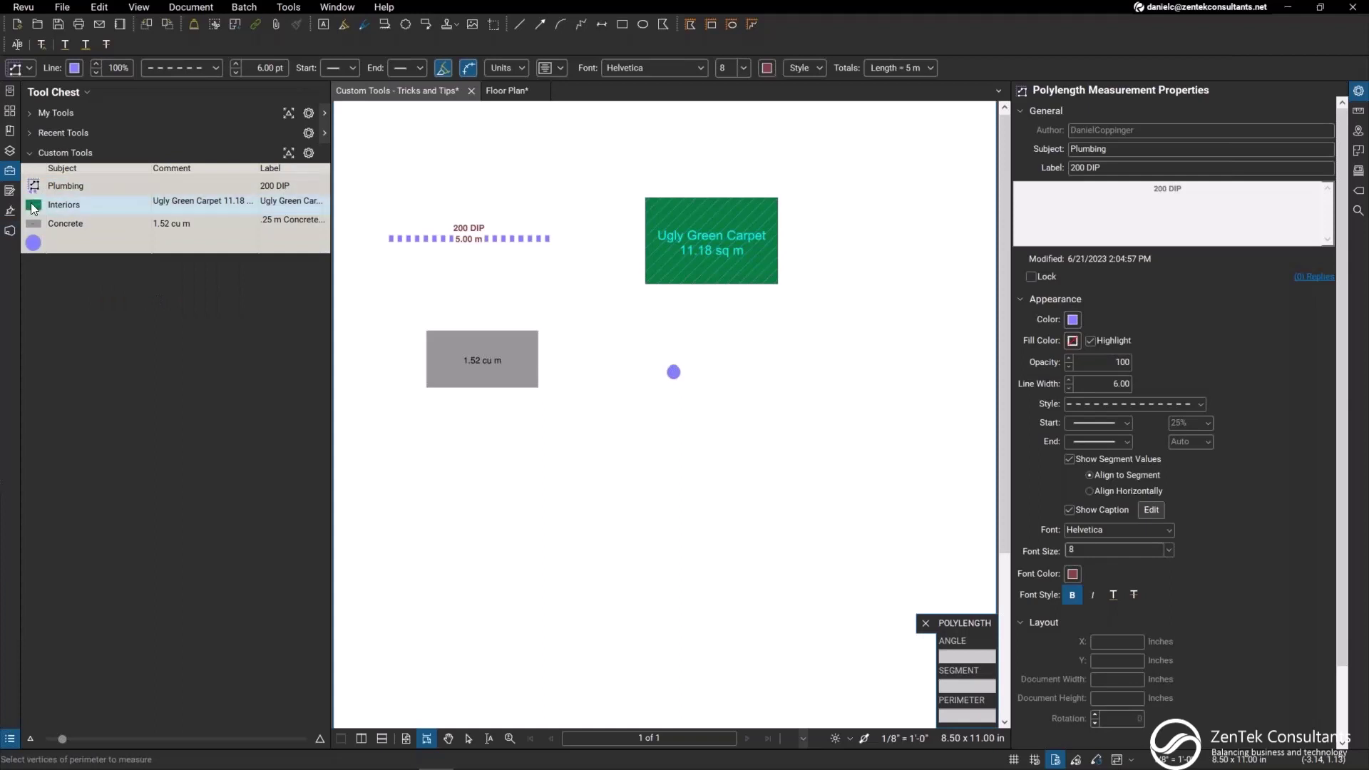
Step: Switch the Interiors and Concrete custom tools to Properties Mode, then check all three tools
click(86, 206)
right_click(91, 205)
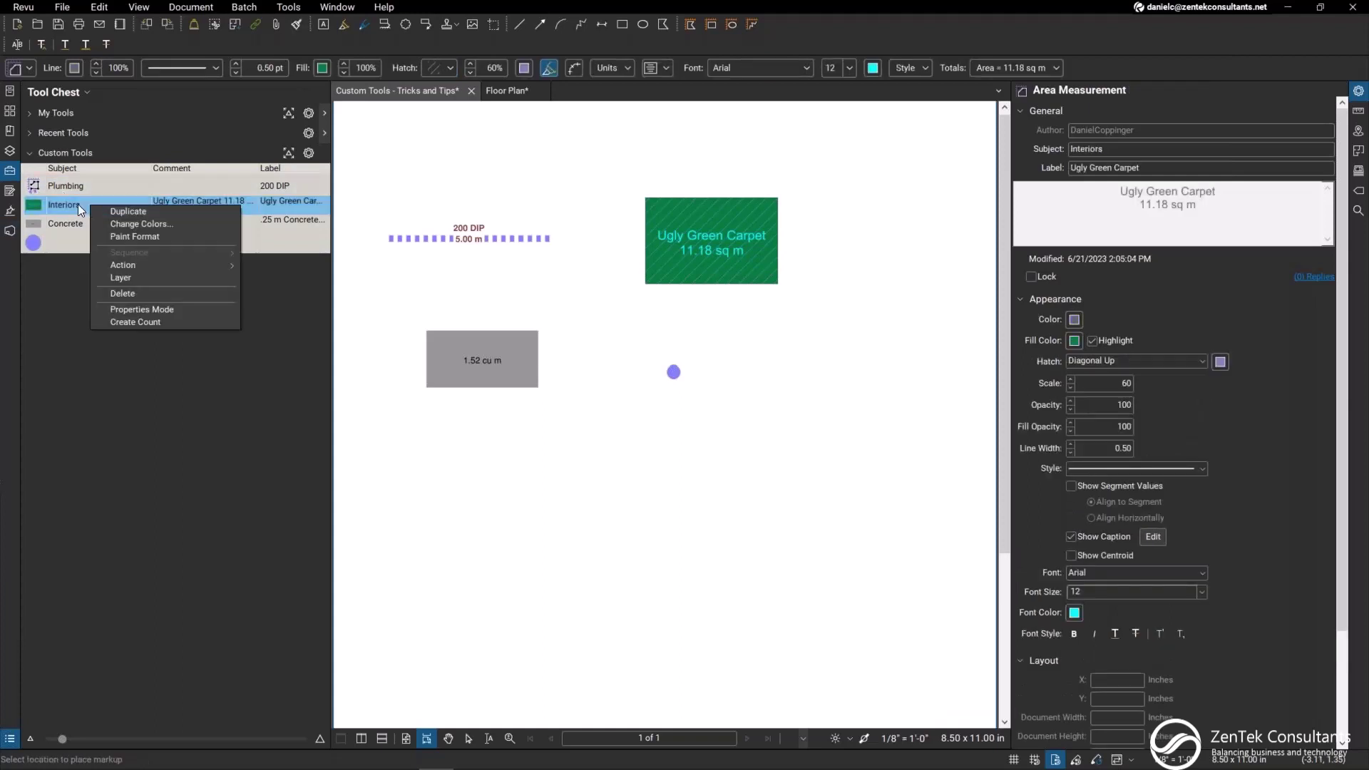
click(169, 309)
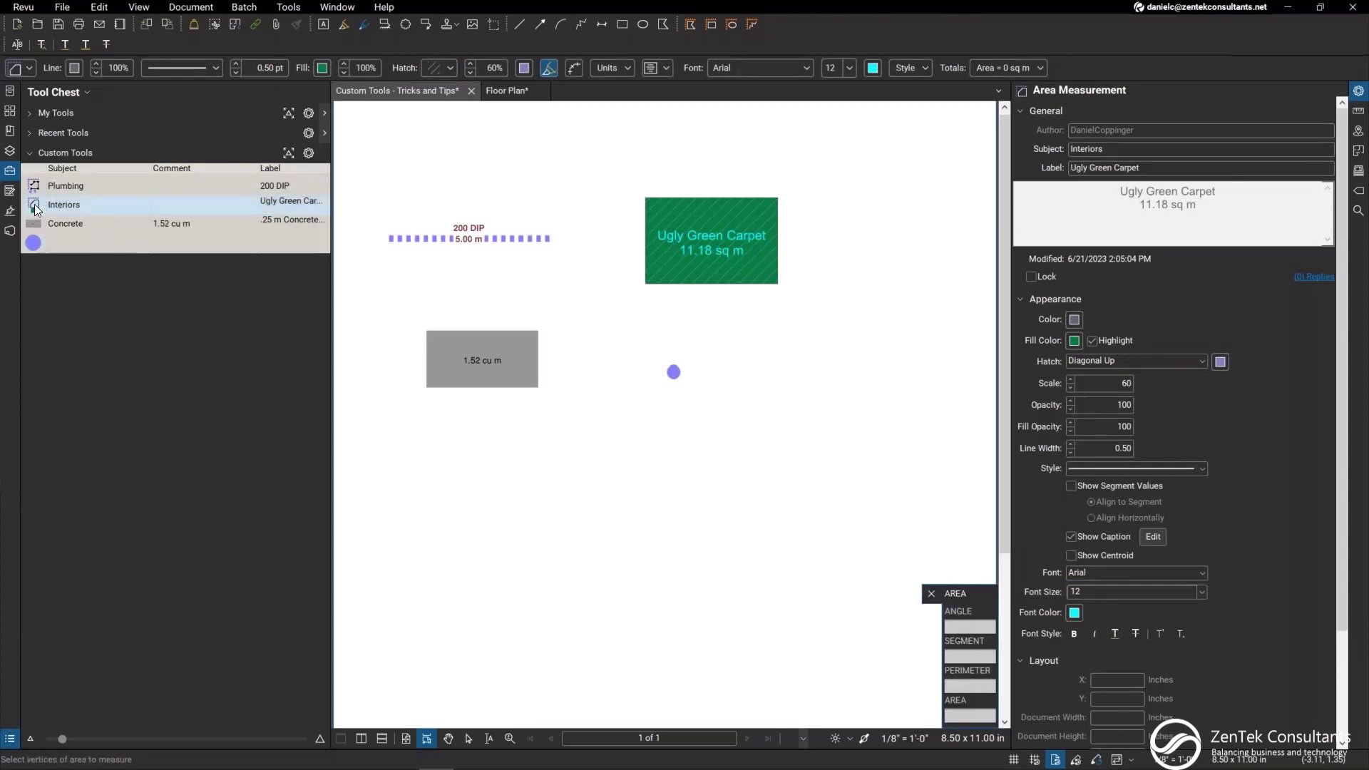
click(78, 224)
right_click(79, 224)
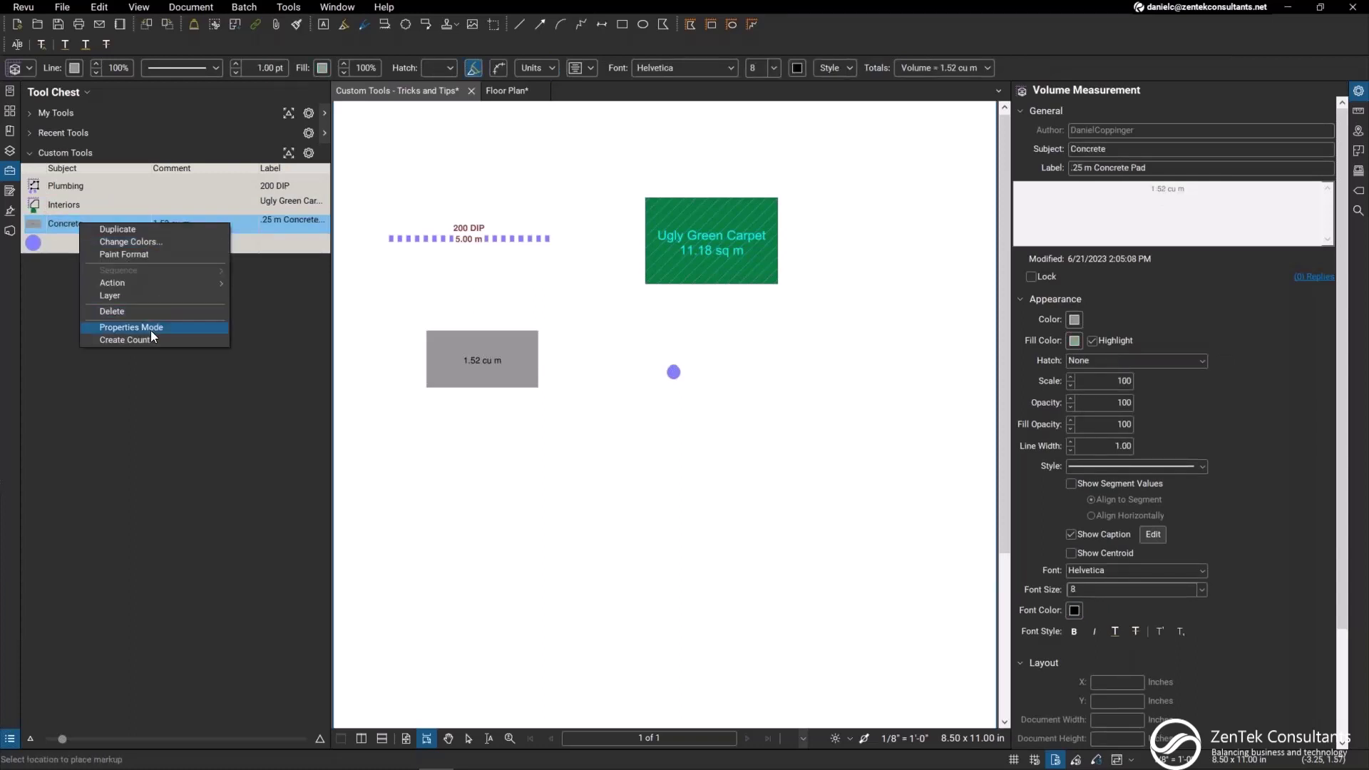
click(151, 329)
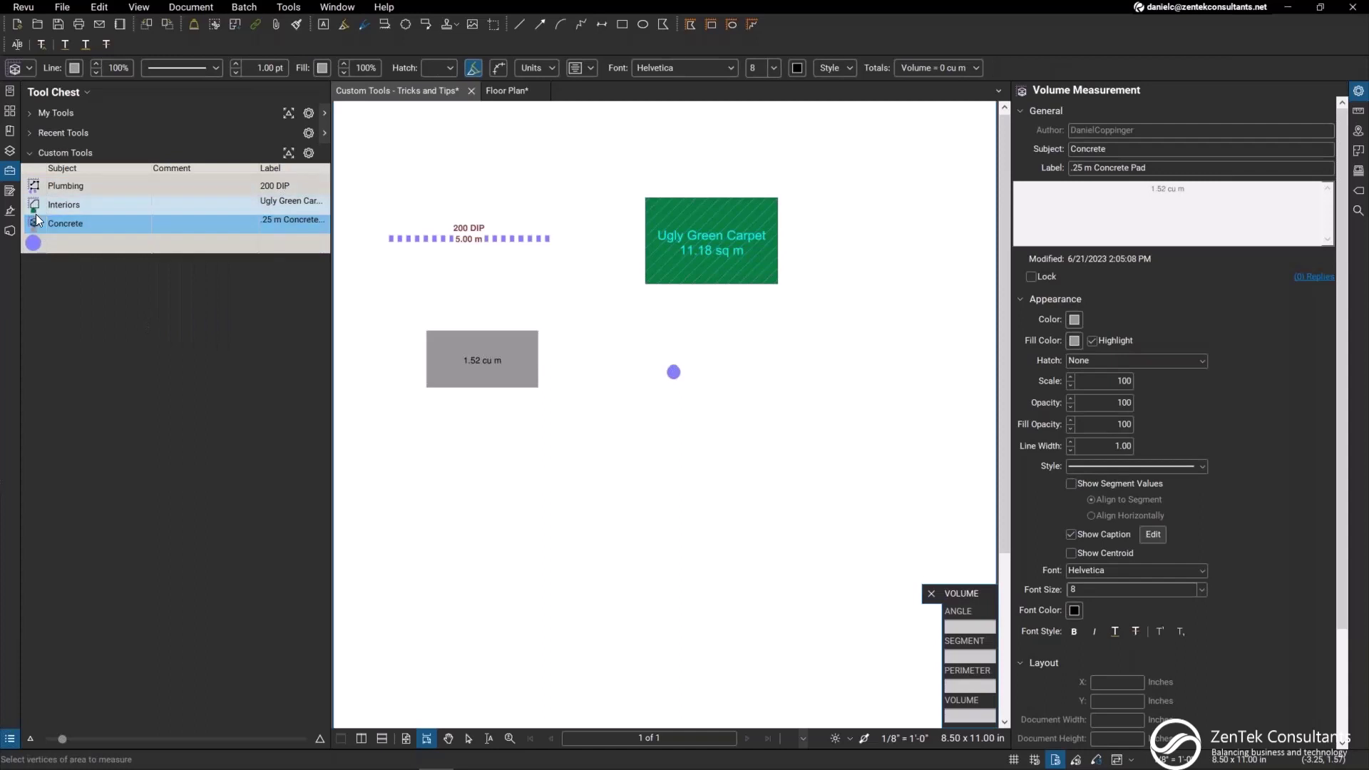
click(93, 187)
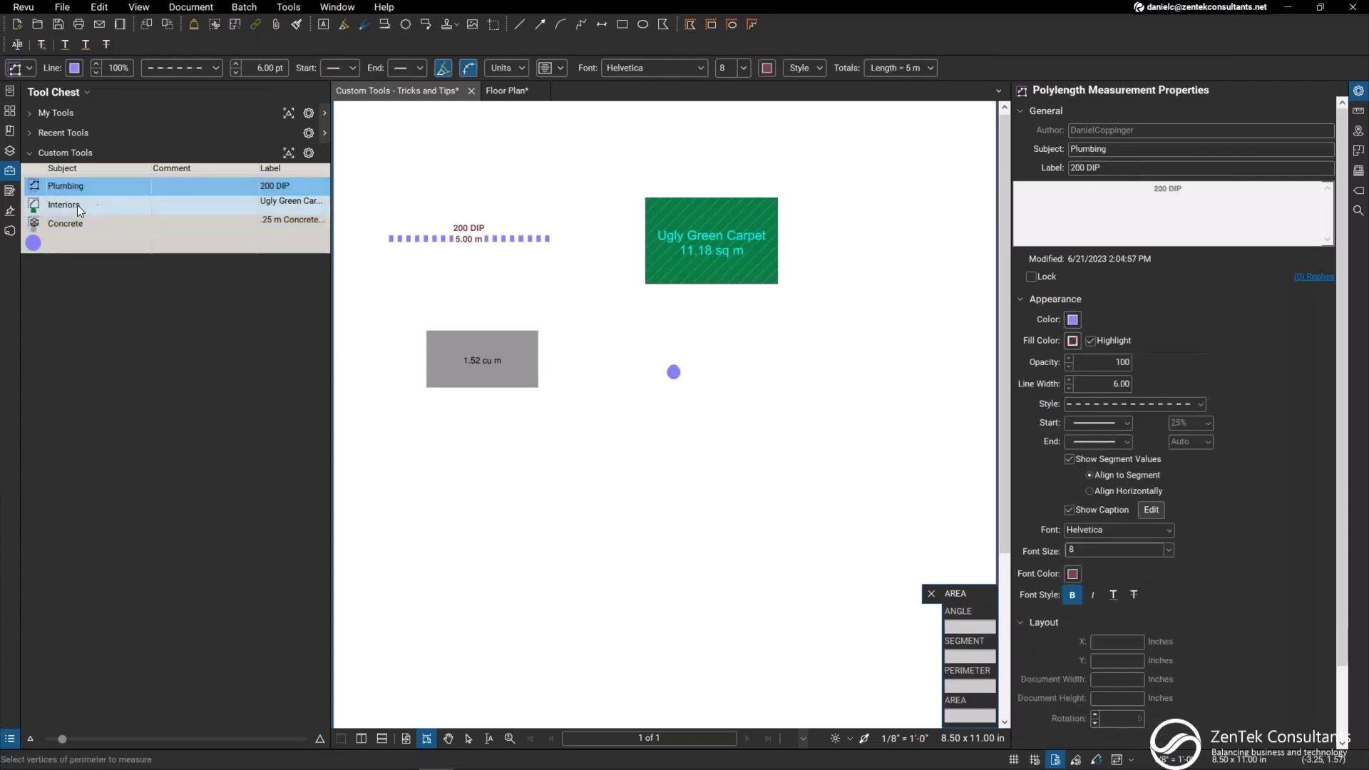
click(78, 205)
click(88, 226)
Step: Switch to the Floor Plan drawing and zoom into the central part of the plan
click(92, 201)
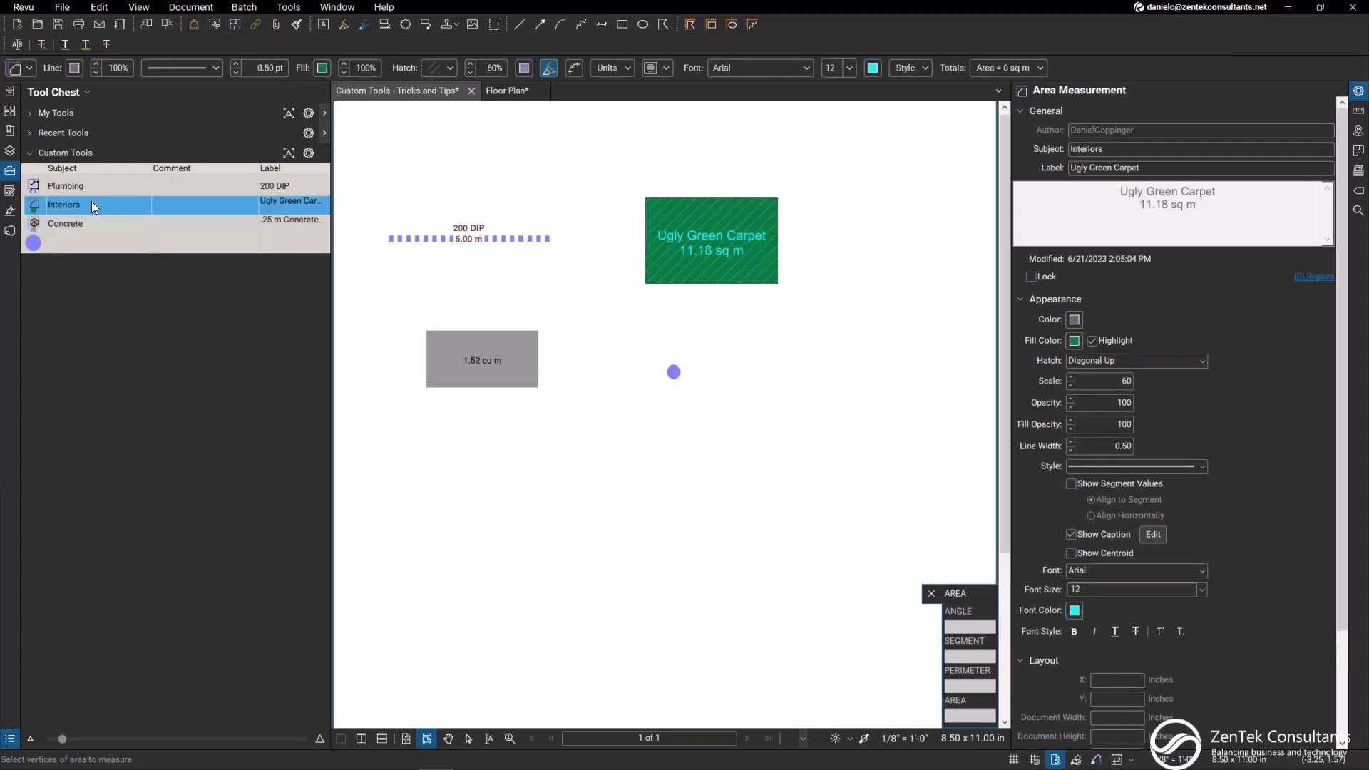
click(503, 93)
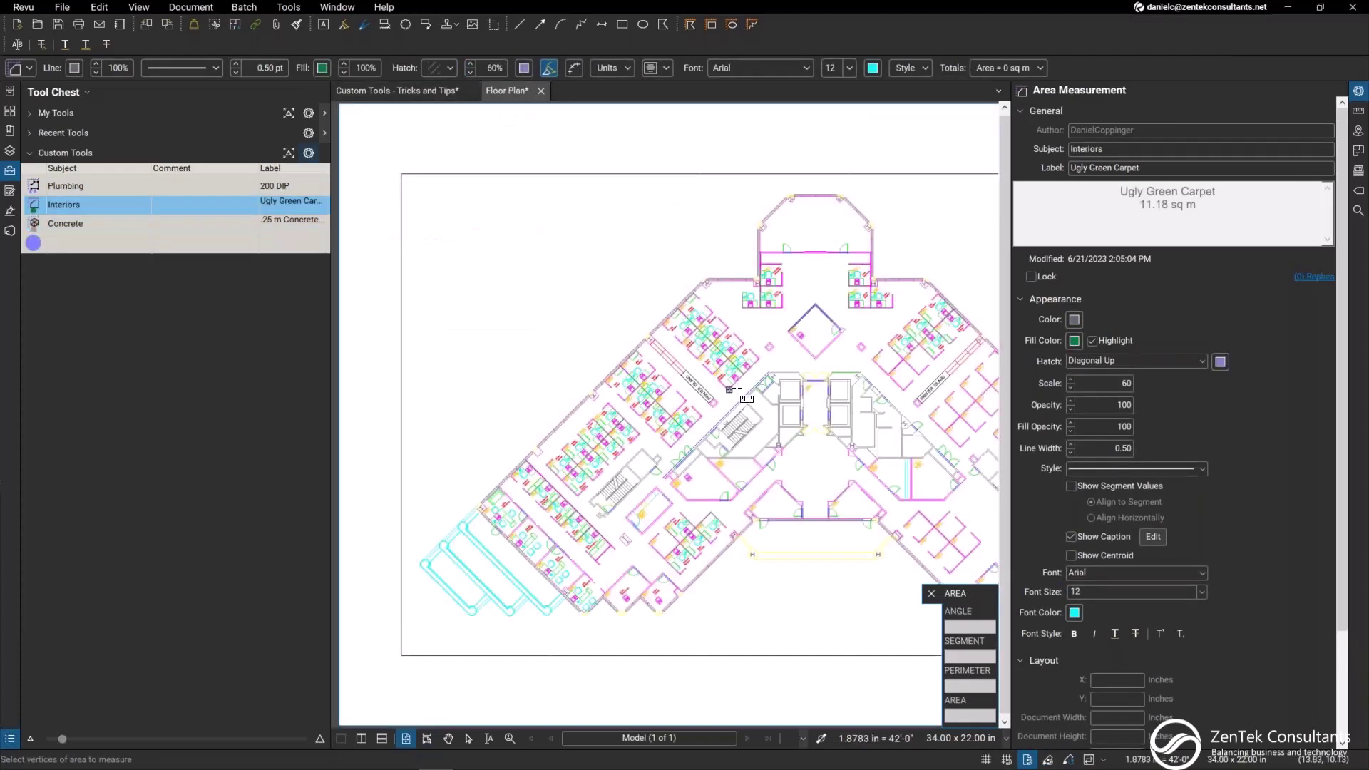
scroll(586, 363, up, 3)
scroll(651, 376, up, 5)
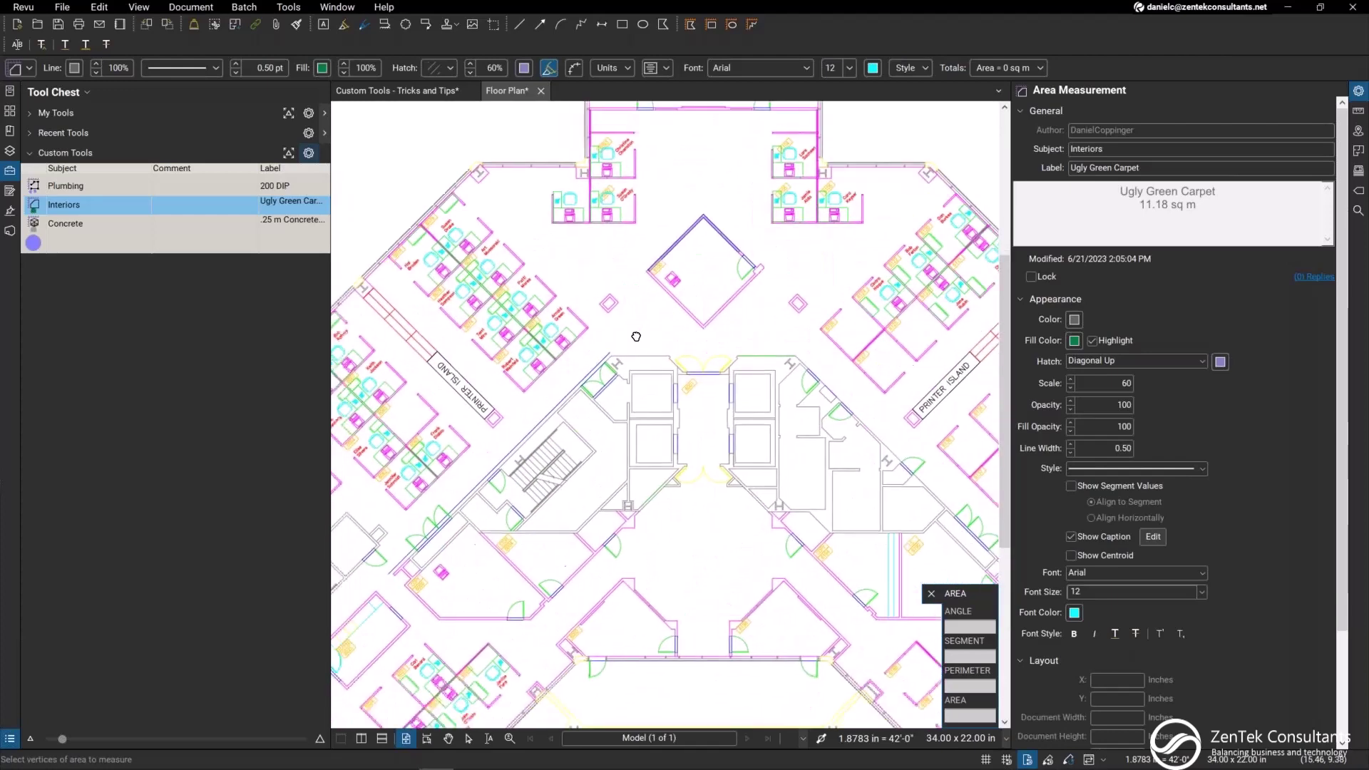
Step: With the Plumbing tool, draw a 24 m pipe run beside Printer Island
click(156, 184)
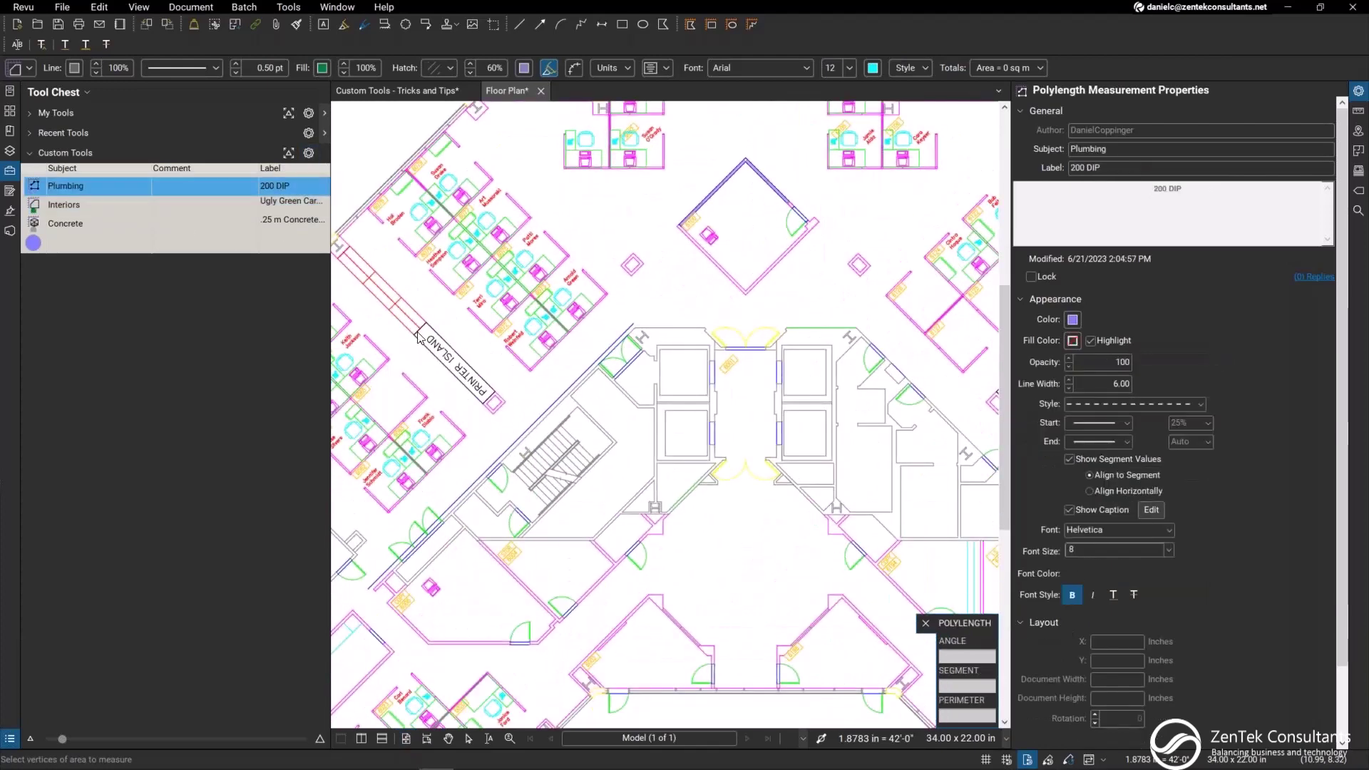
click(450, 478)
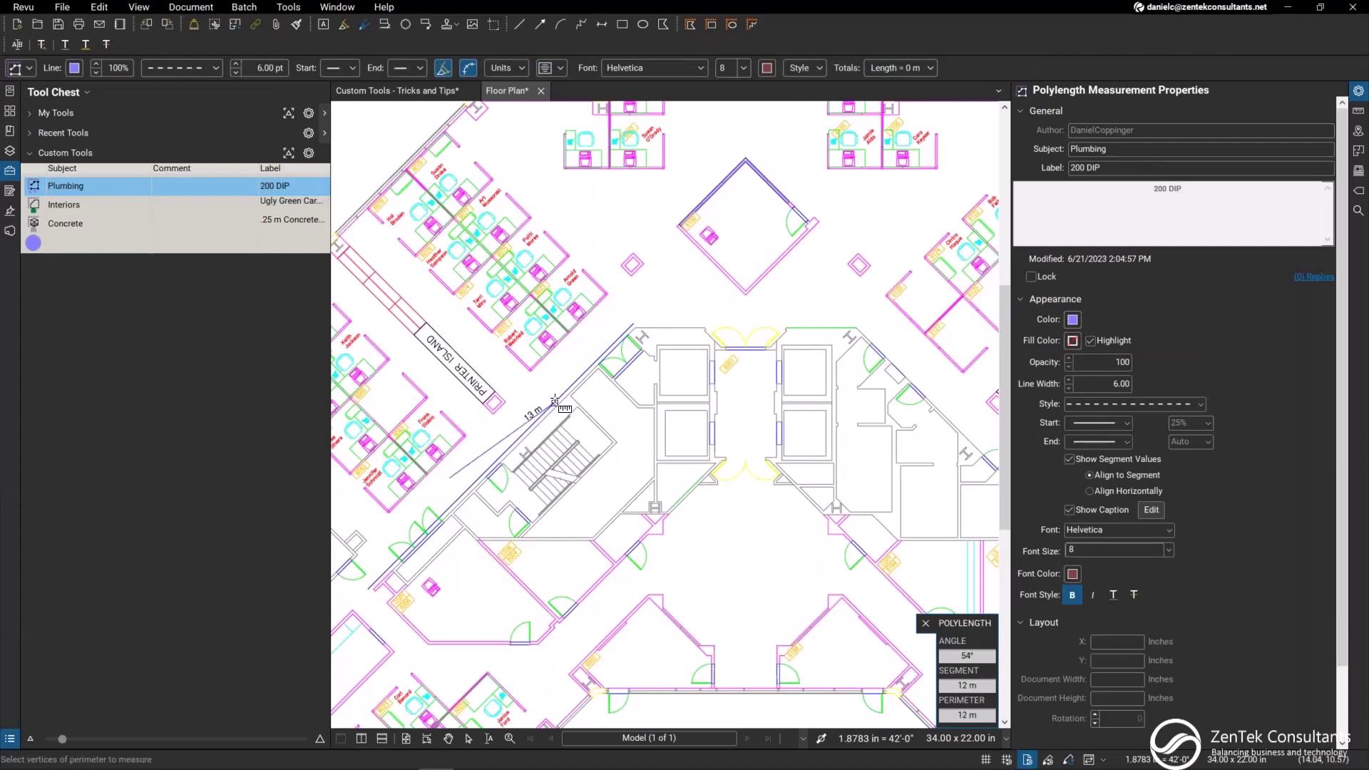
double_click(628, 309)
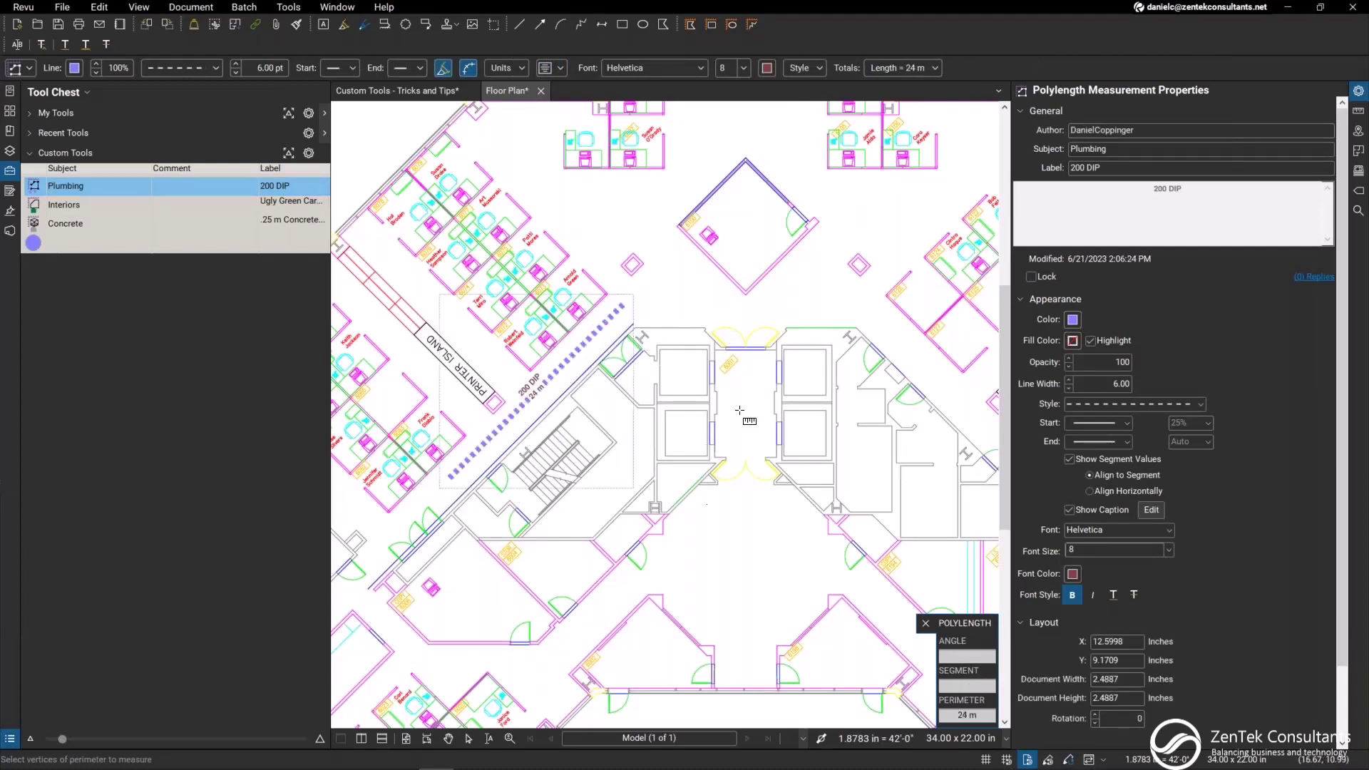
scroll(546, 388, up, 3)
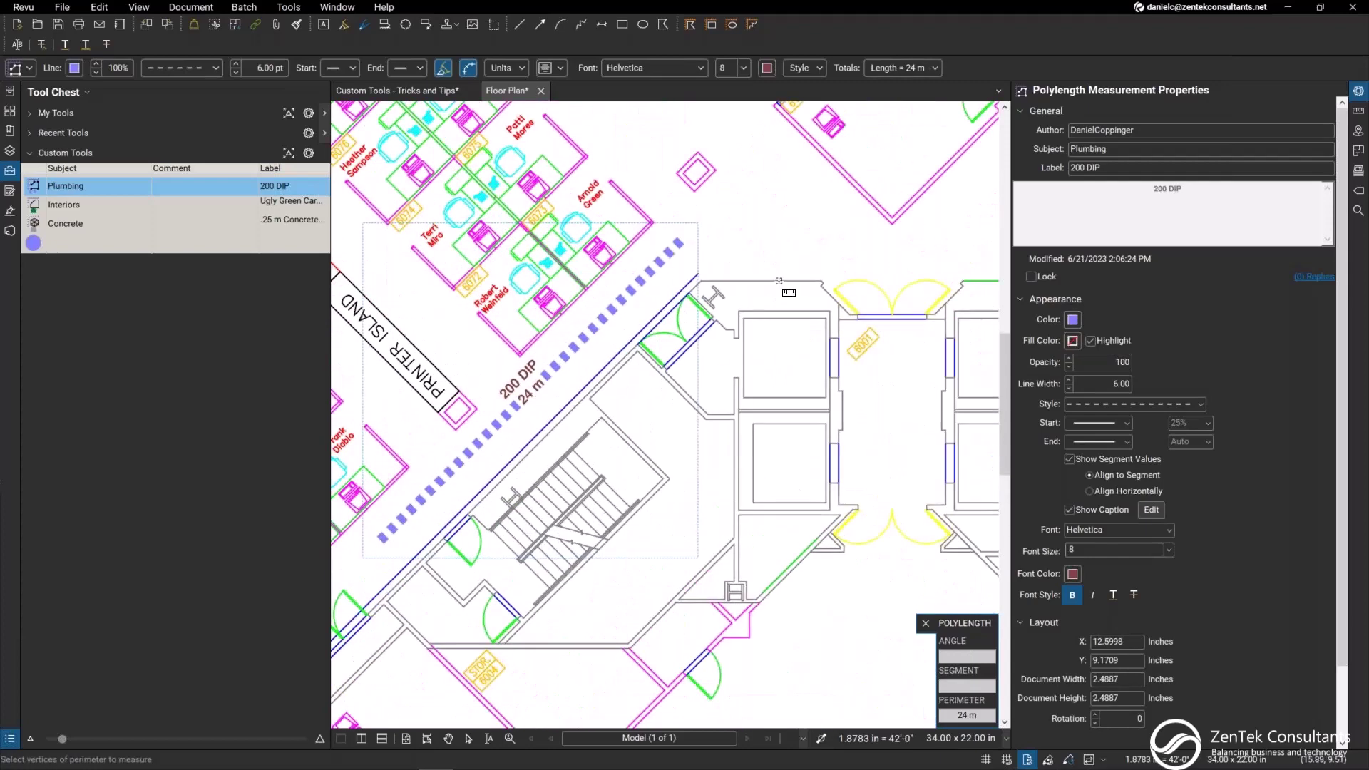
scroll(645, 354, down, 3)
drag(645, 354, 580, 300)
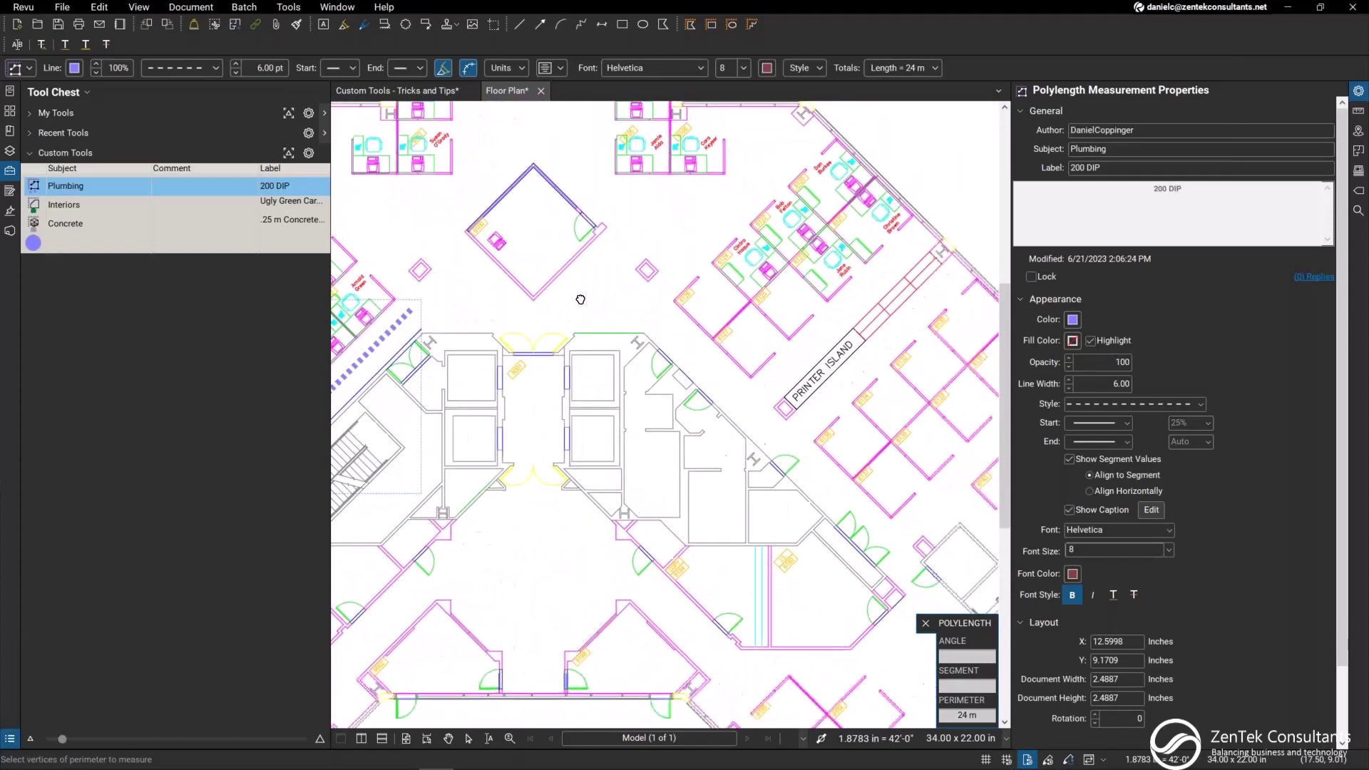
Step: Draw a second bent plumbing run along Printer Island, bringing the total to 39 m
click(645, 306)
click(747, 407)
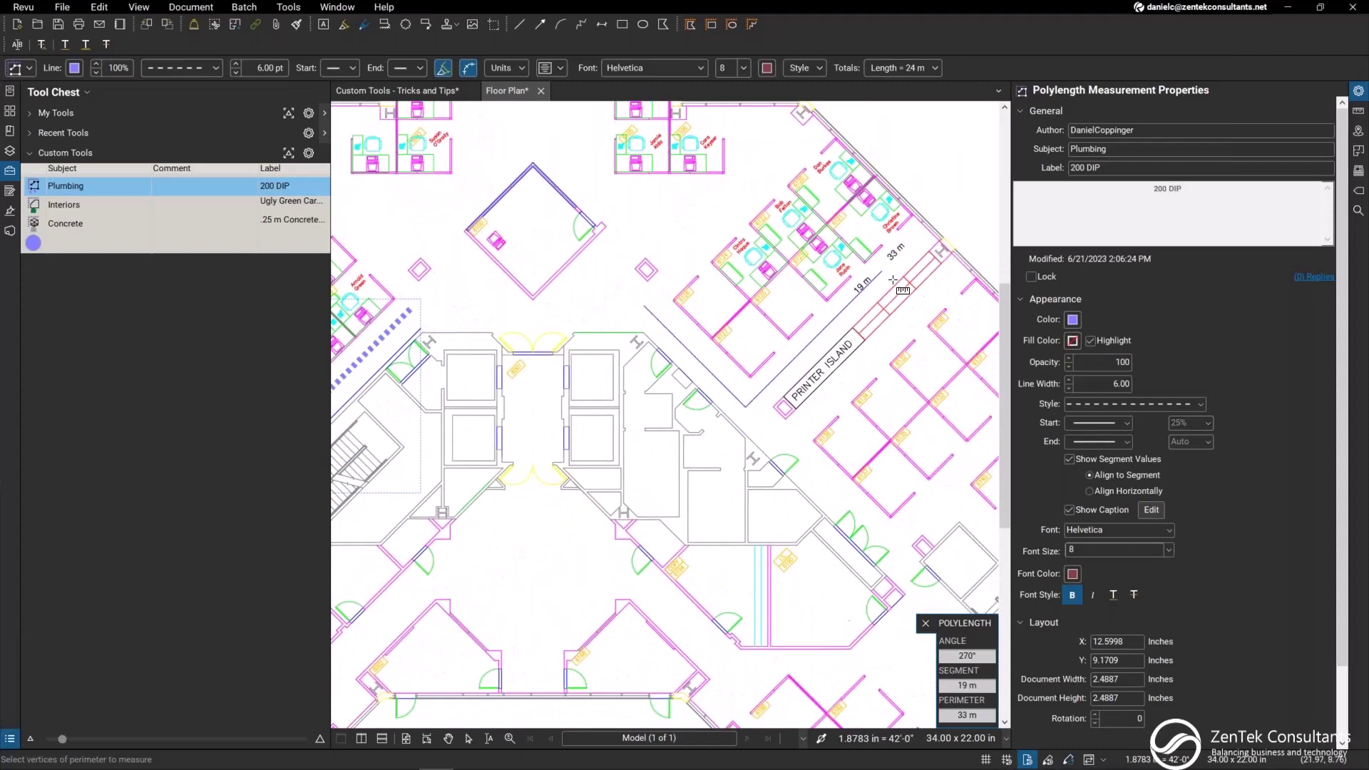
click(927, 229)
click(928, 229)
scroll(781, 374, up, 3)
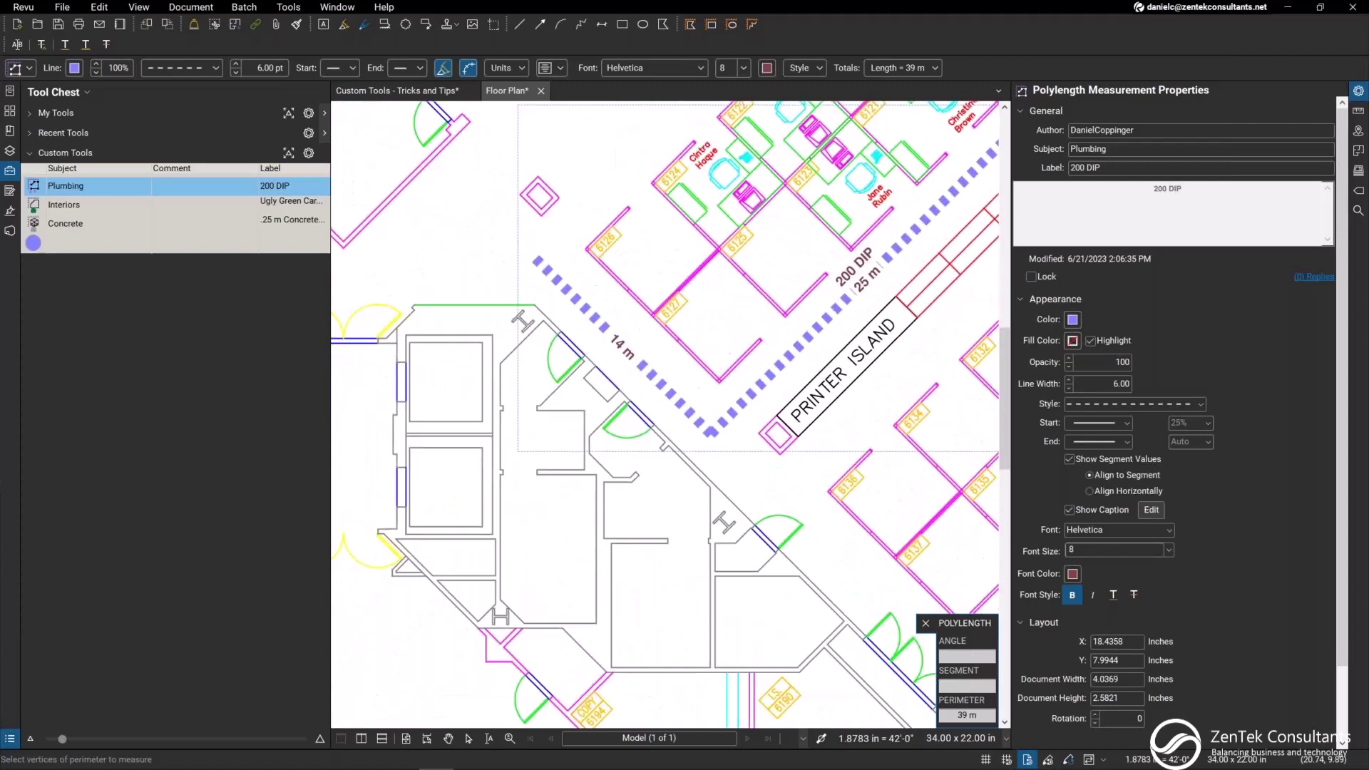
drag(781, 375, 713, 421)
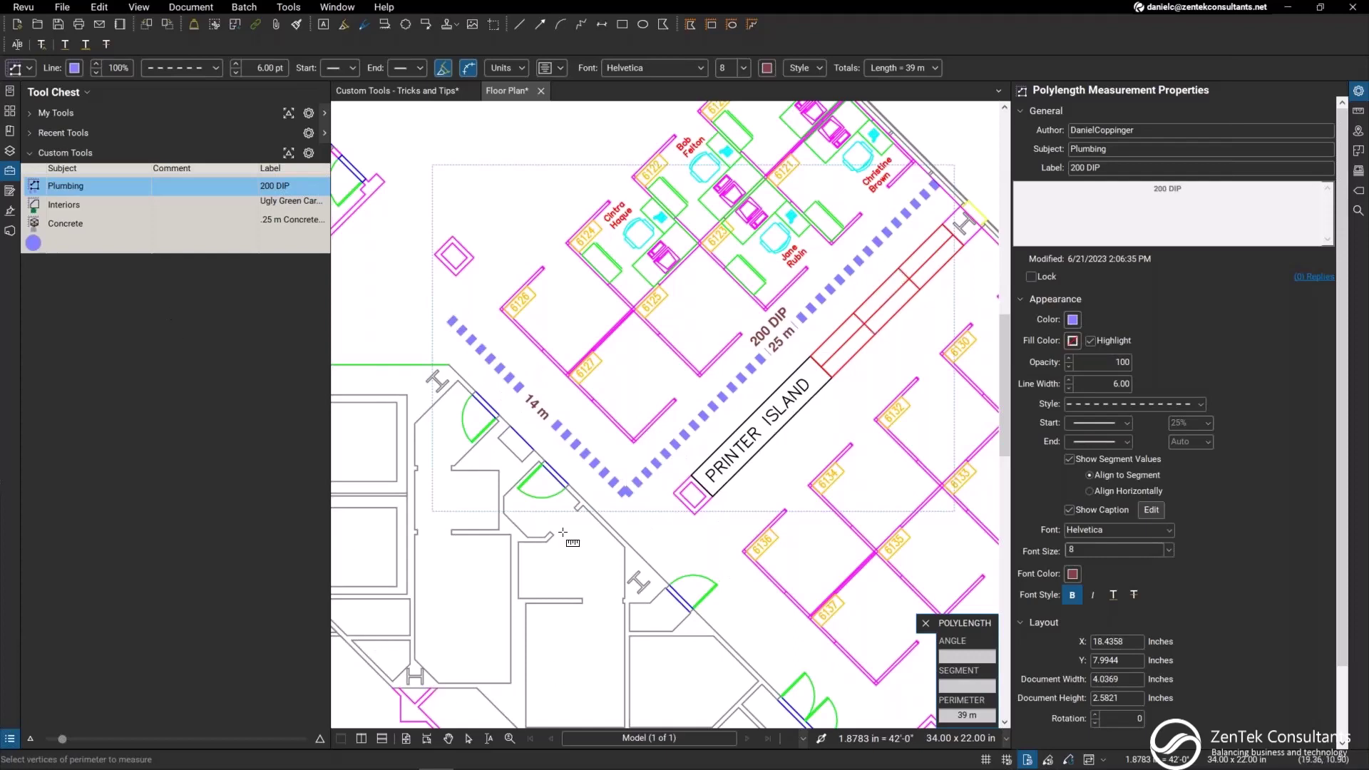
key(ctrl+minus)
key(ctrl+minus)
key(ctrl+minus)
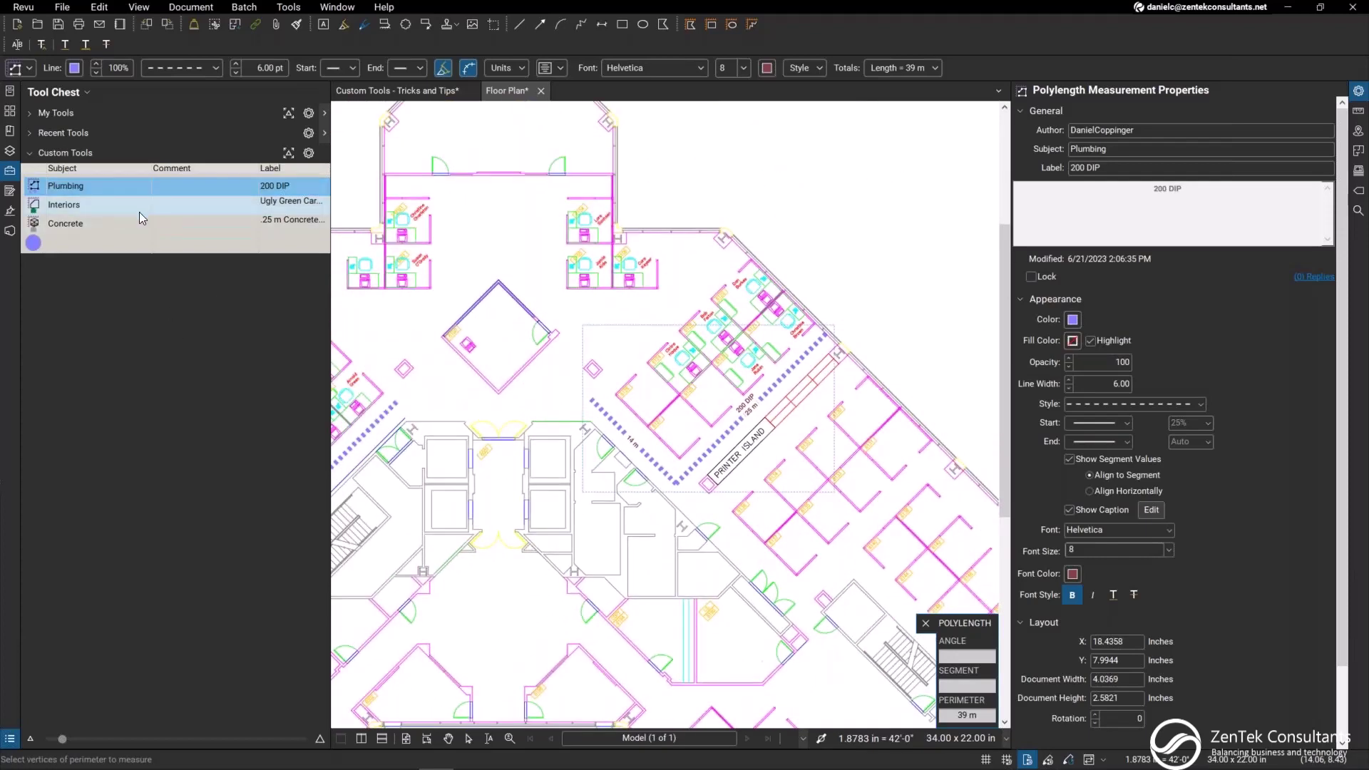
Step: Using the Interiors tool, drag a 26 sq m Ugly Green Carpet area over one top cubicle
click(138, 213)
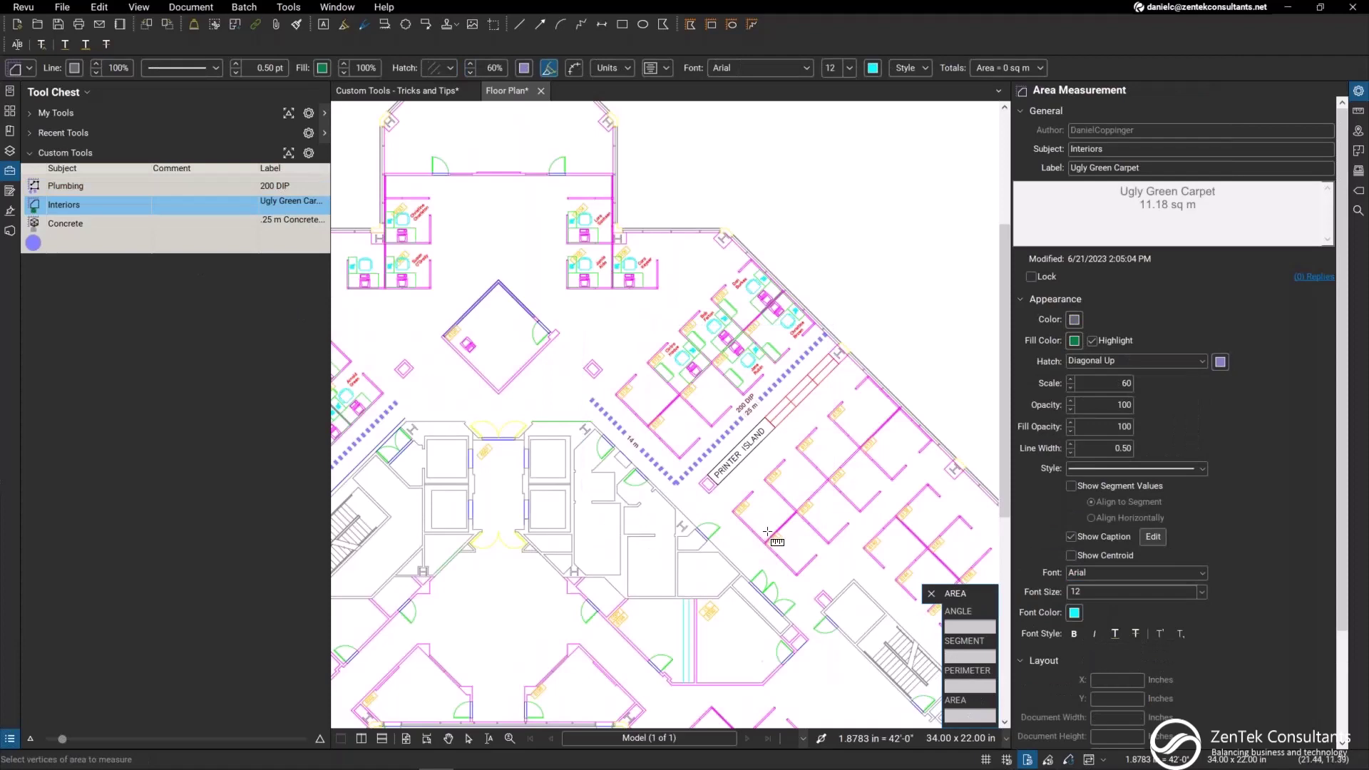
scroll(514, 378, up, 2)
scroll(513, 377, up, 1)
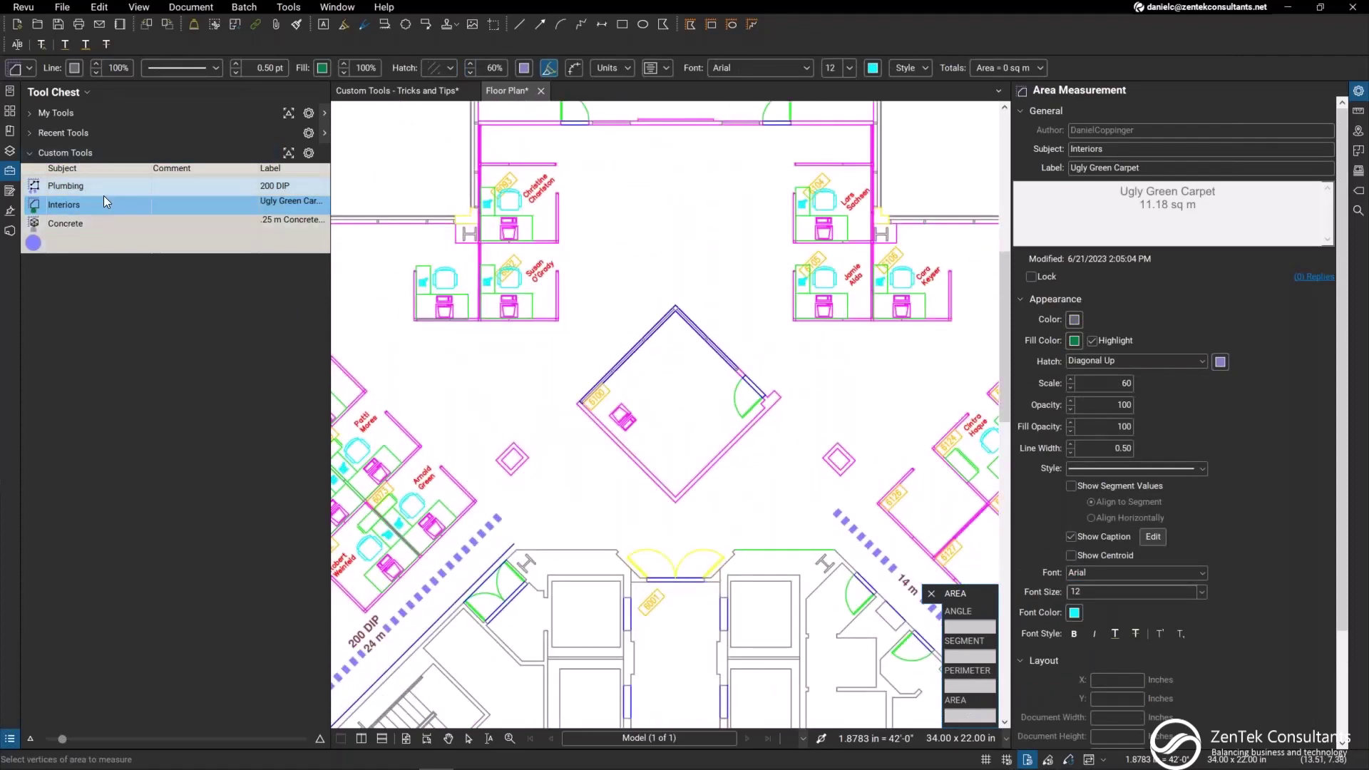
scroll(515, 320, up, 4)
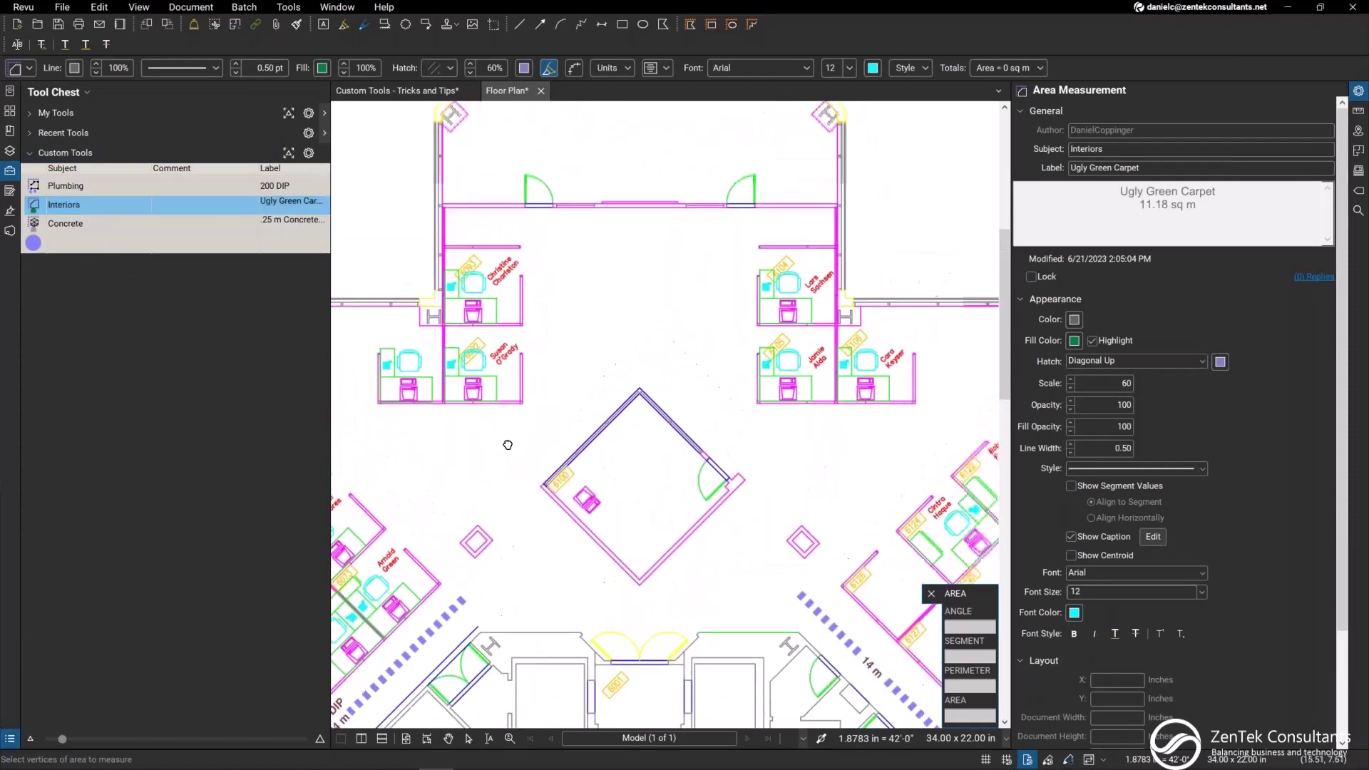
scroll(502, 474, up, 1)
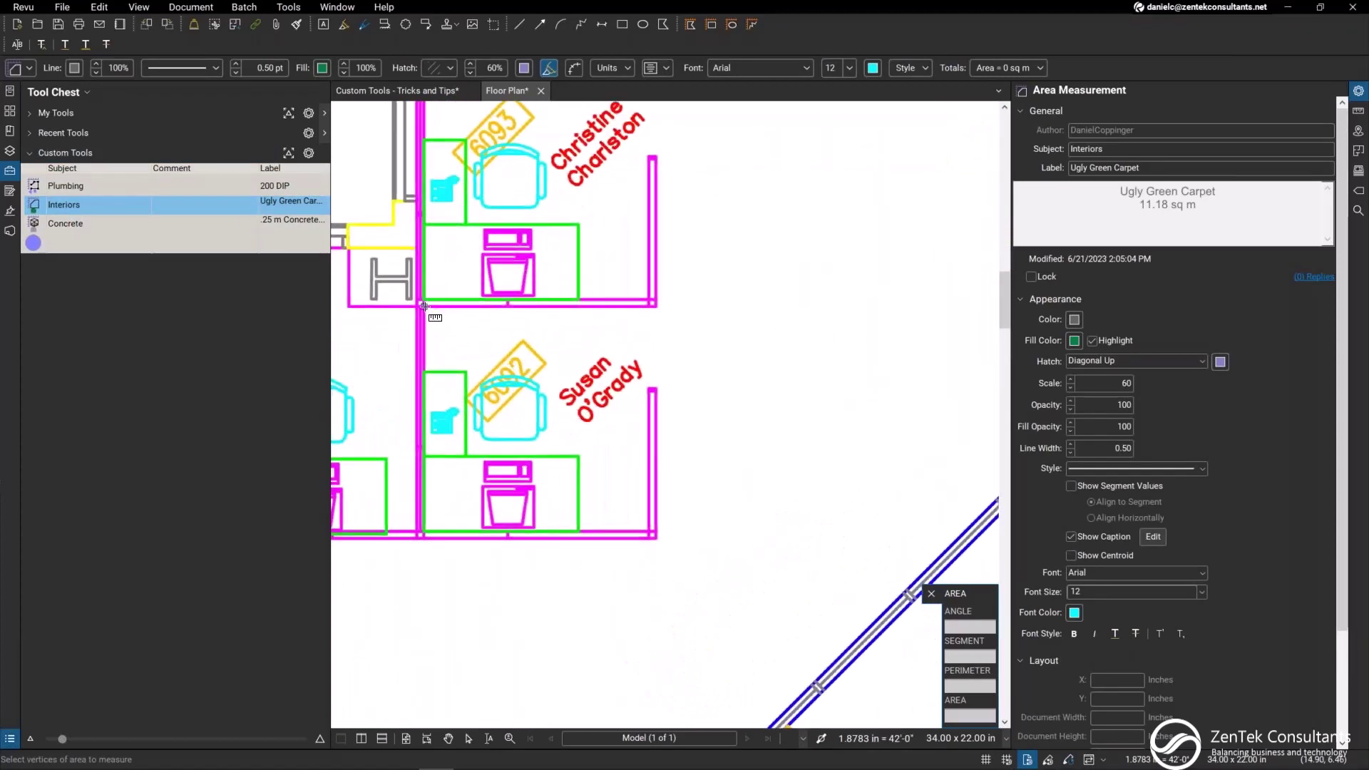
mouse_move(425, 305)
mouse_down()
mouse_move(614, 515)
mouse_move(649, 533)
mouse_up()
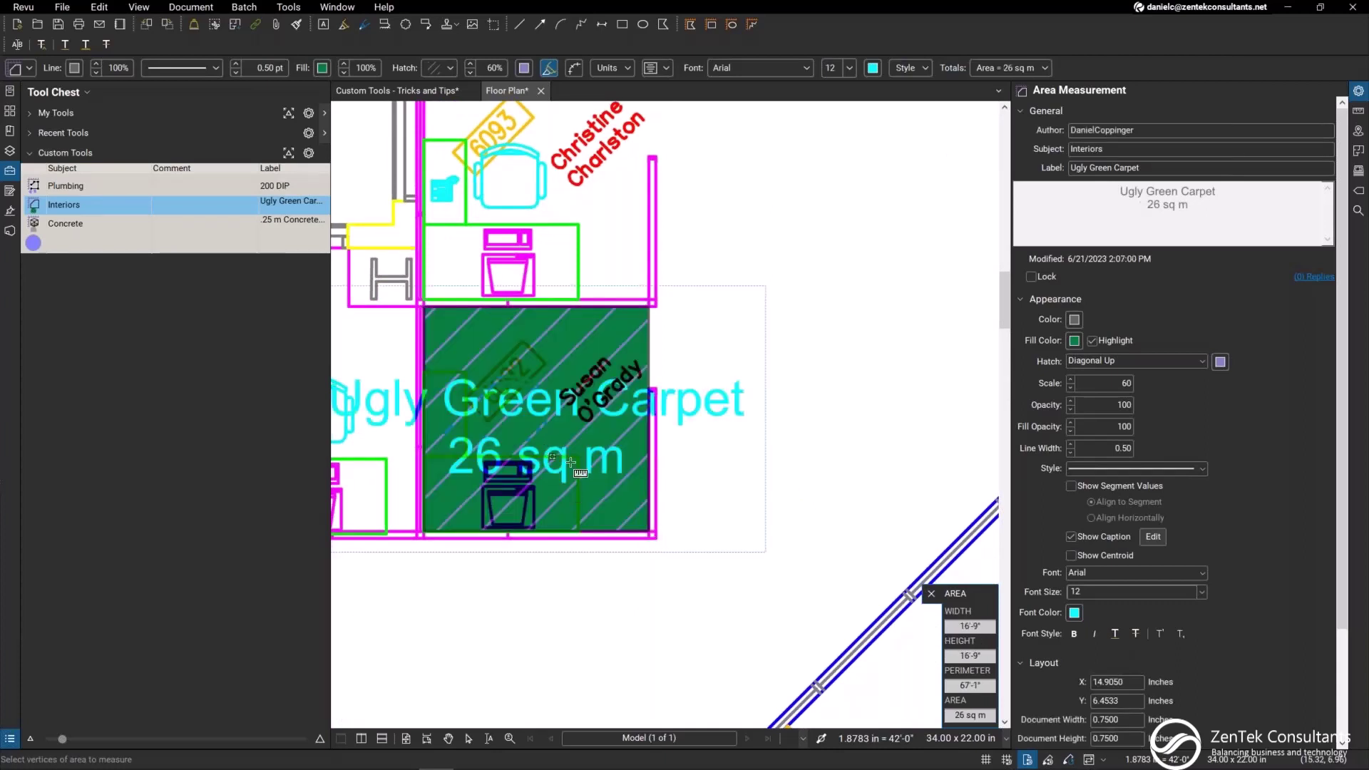
scroll(707, 469, down, 6)
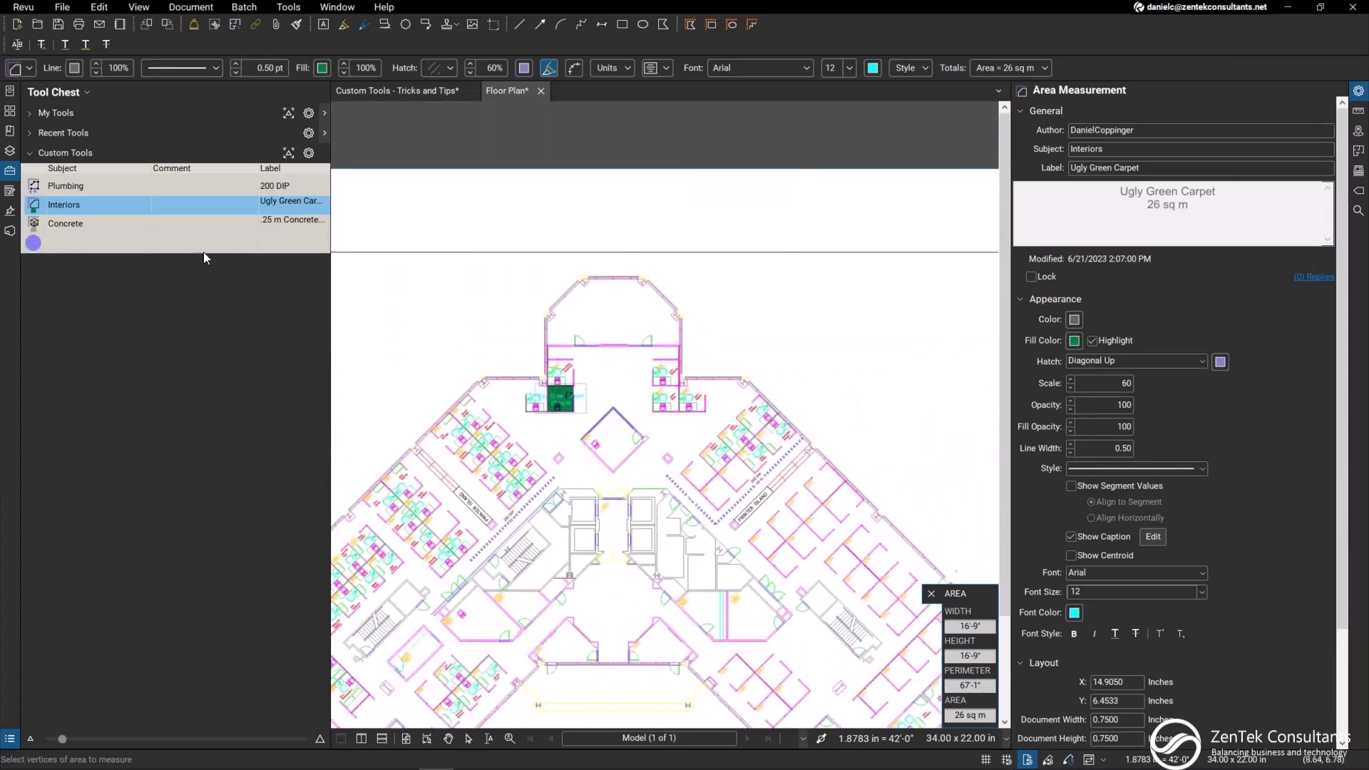
Step: Measure a 17 cu m Concrete Pad volume, 10 m by 7 m, in the plan's central open area
click(98, 223)
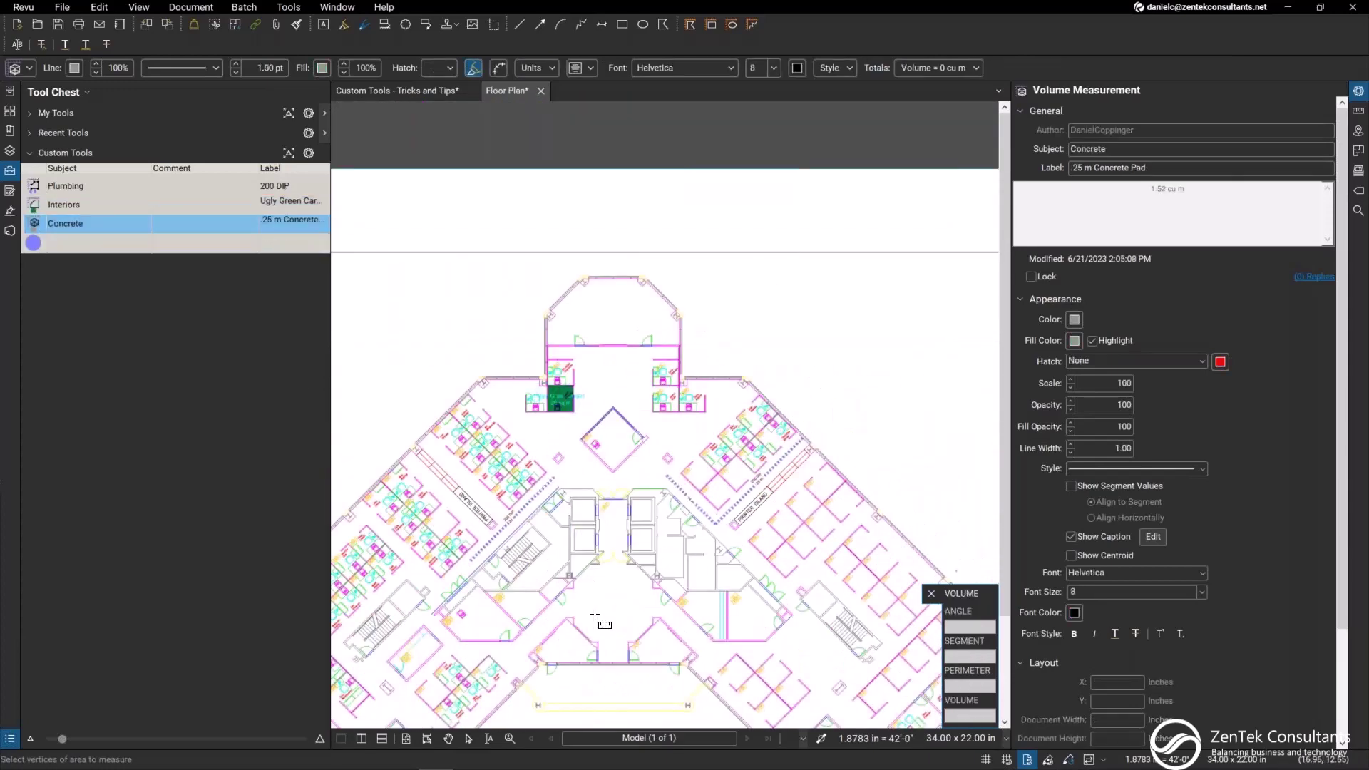
scroll(603, 613, up, 5)
scroll(600, 451, up, 2)
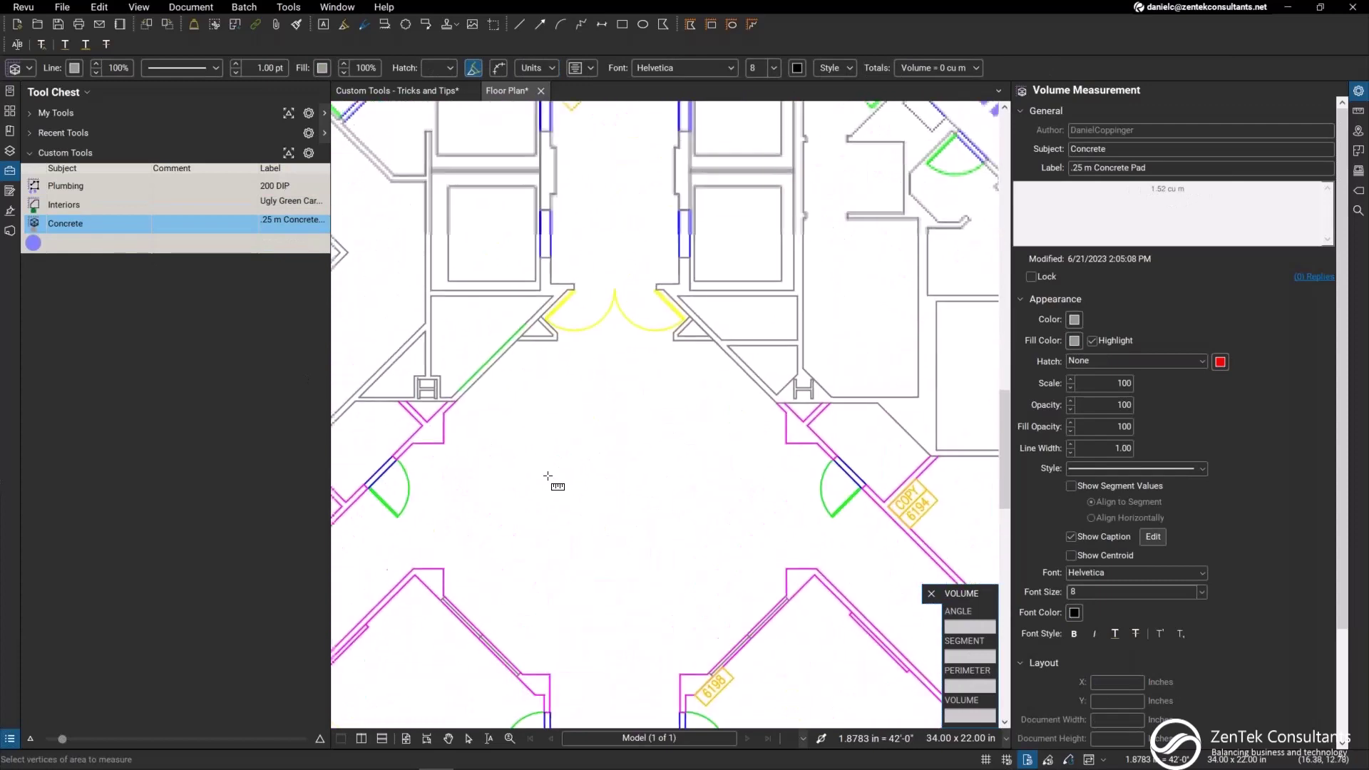
mouse_move(519, 437)
mouse_down()
mouse_move(756, 615)
mouse_move(735, 583)
mouse_up()
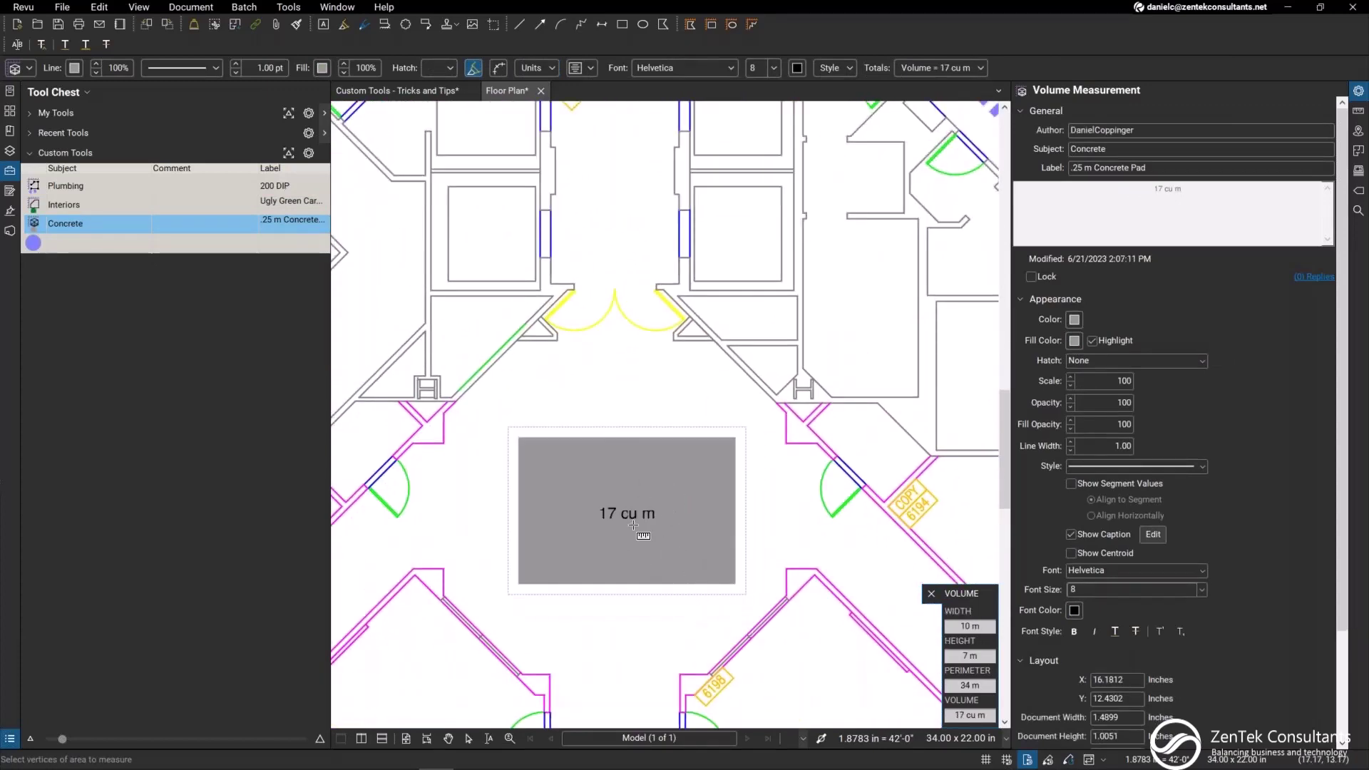
scroll(668, 521, down, 1)
scroll(668, 521, down, 2)
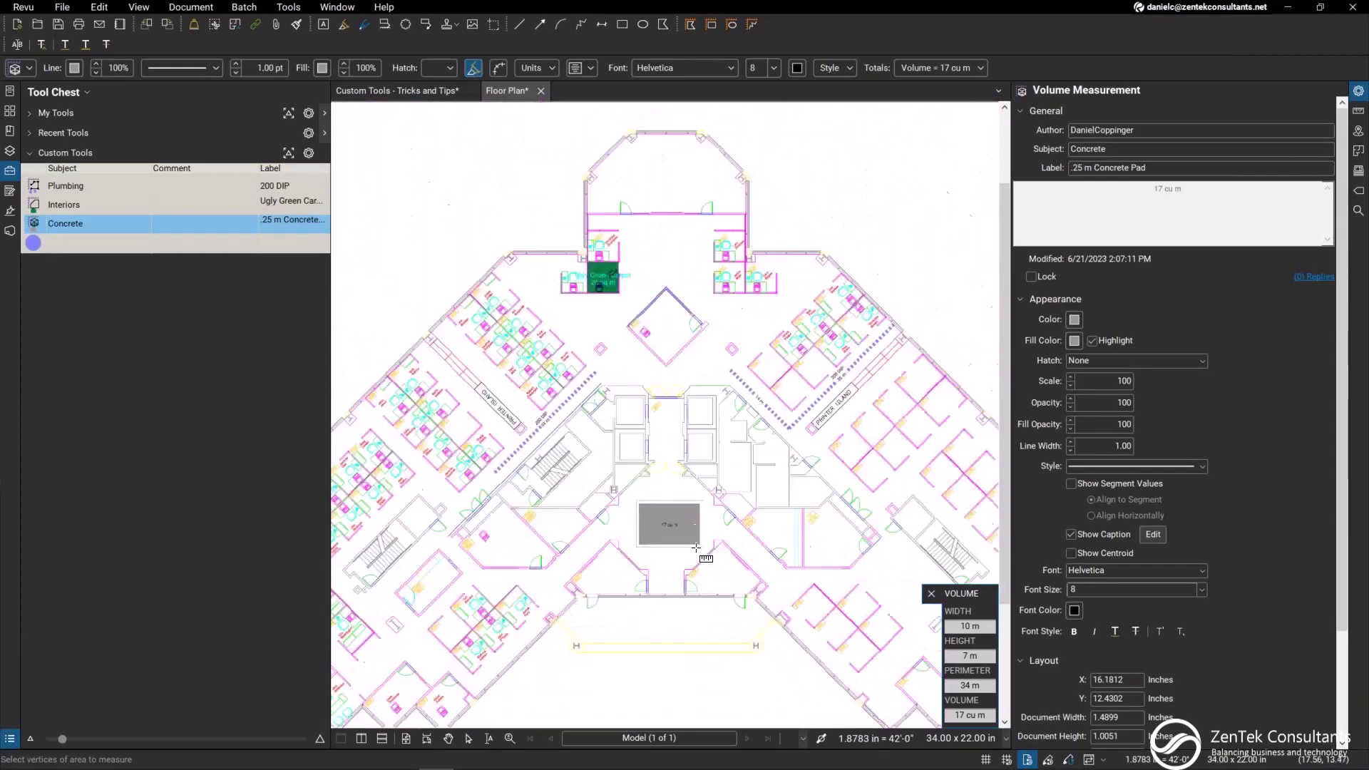
Step: Show the Markups List totals (17 cu m concrete, 26 sq m carpet, 63 m plumbing) and locate the carpet markup
click(12, 737)
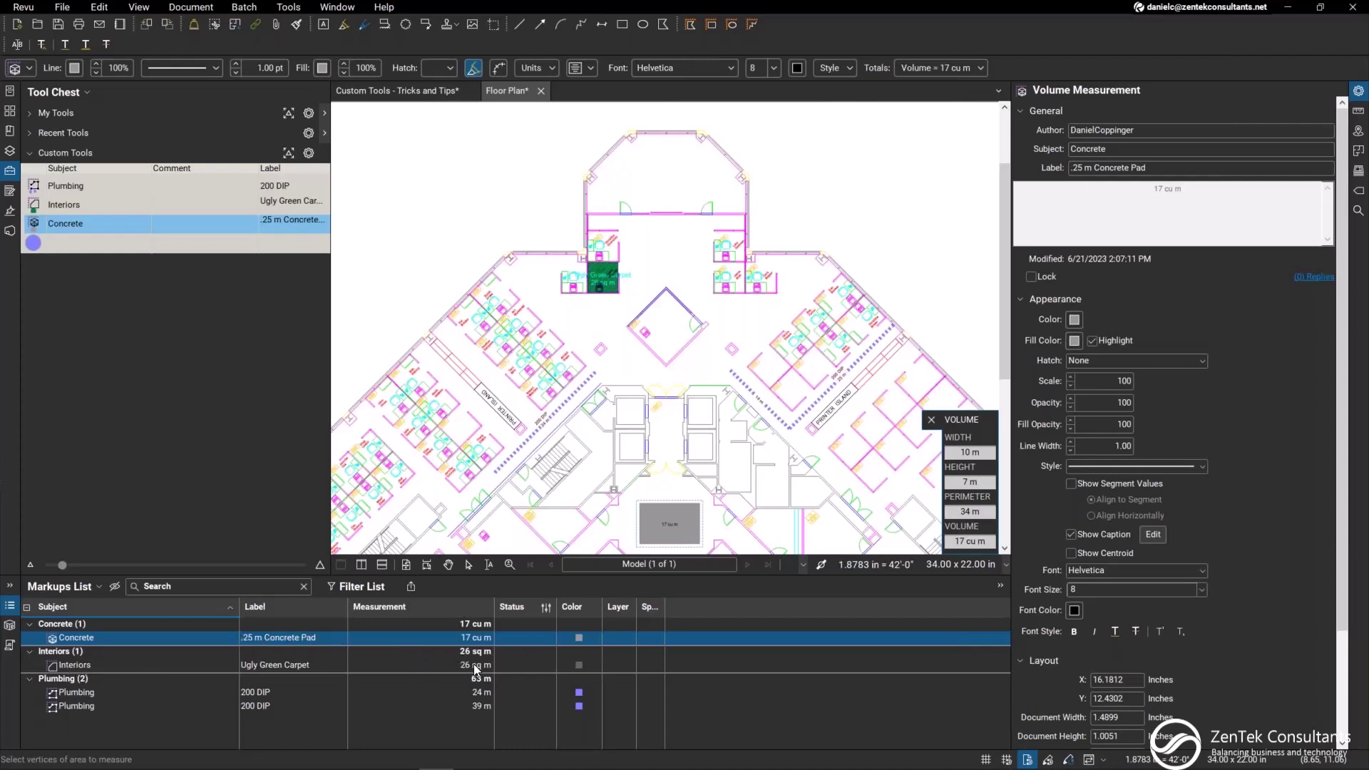
click(442, 663)
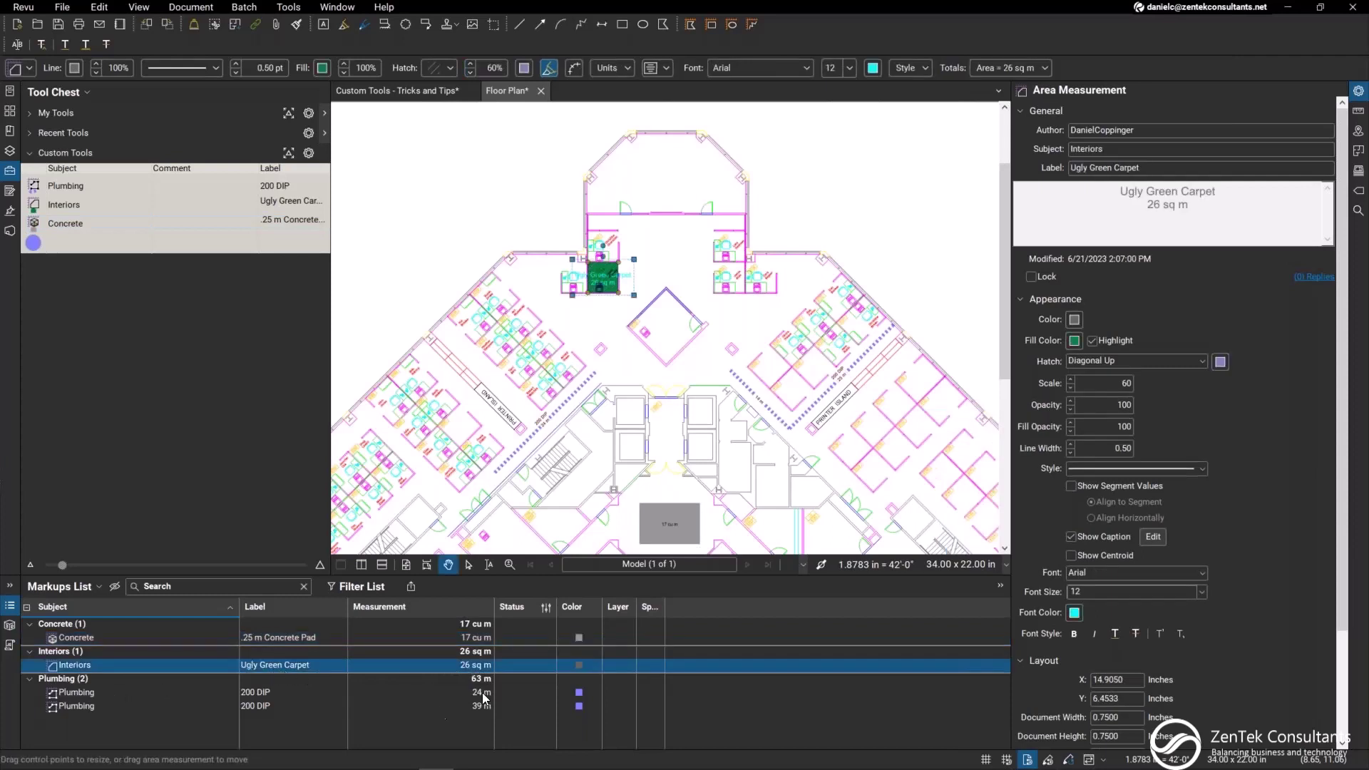
scroll(607, 412, down, 4)
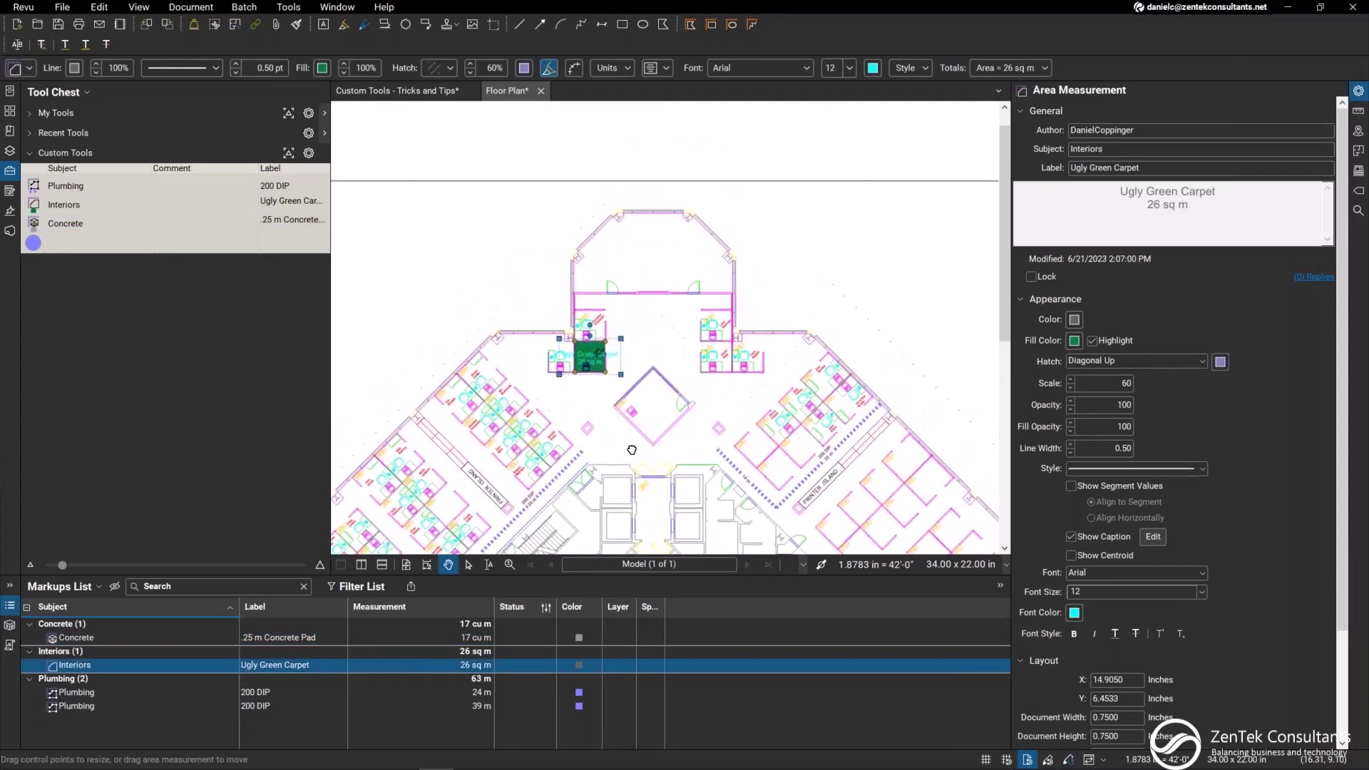
scroll(608, 412, up, 2)
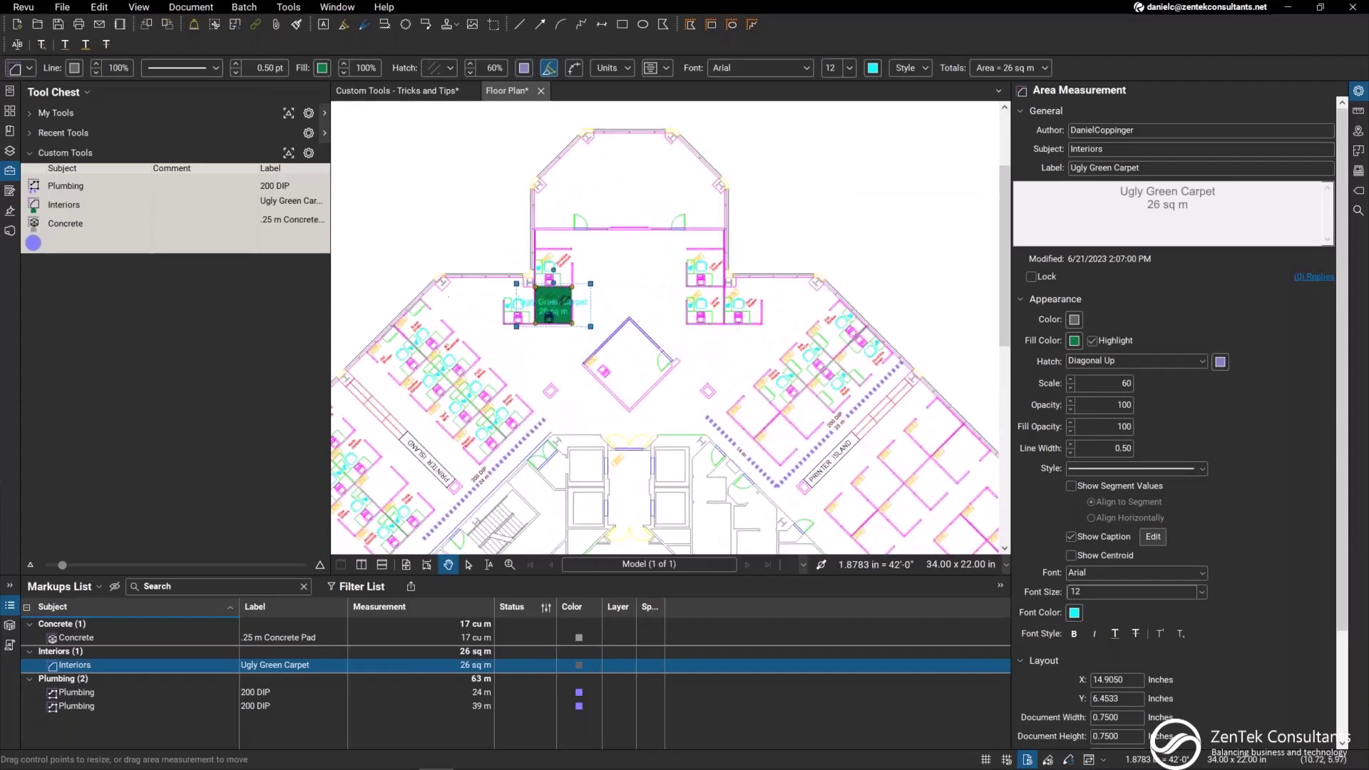
click(84, 246)
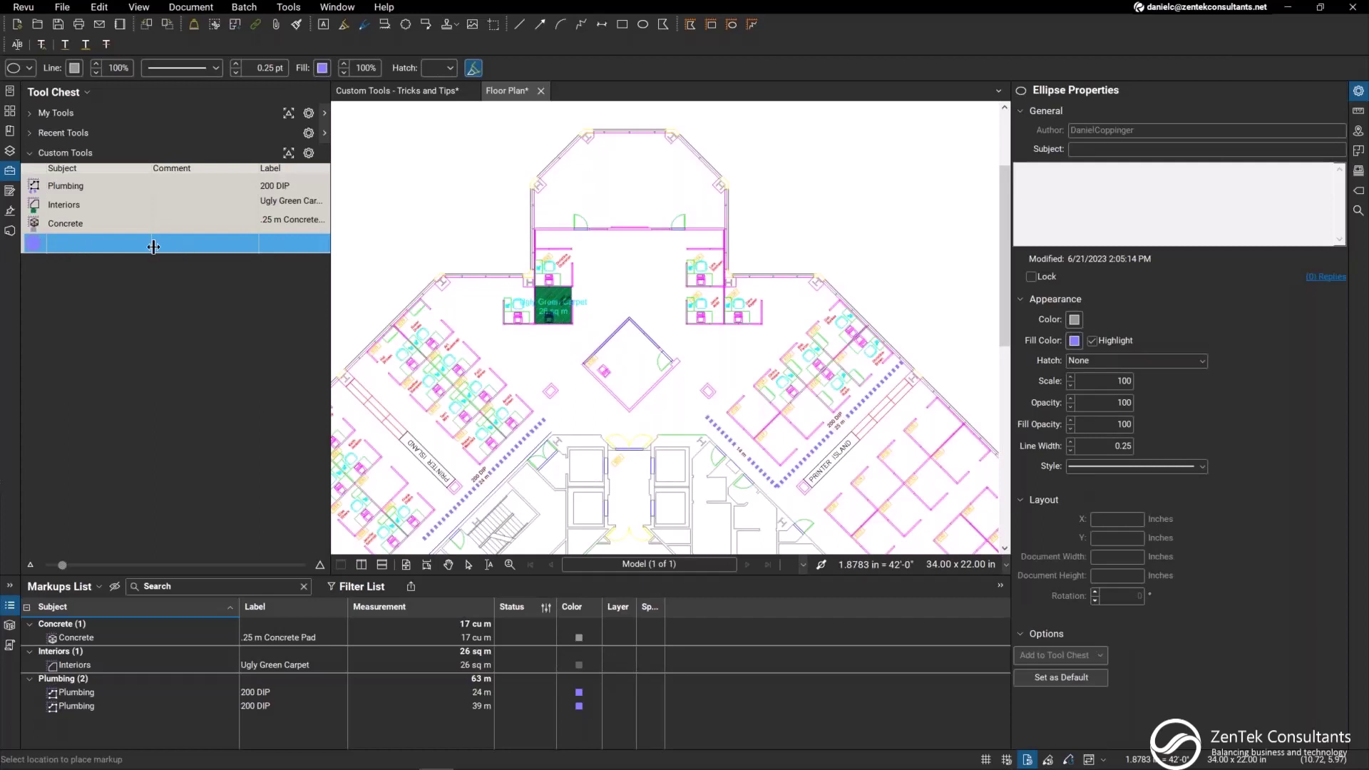
Step: Rename the purple ellipse tool's subject to Electrical
click(96, 245)
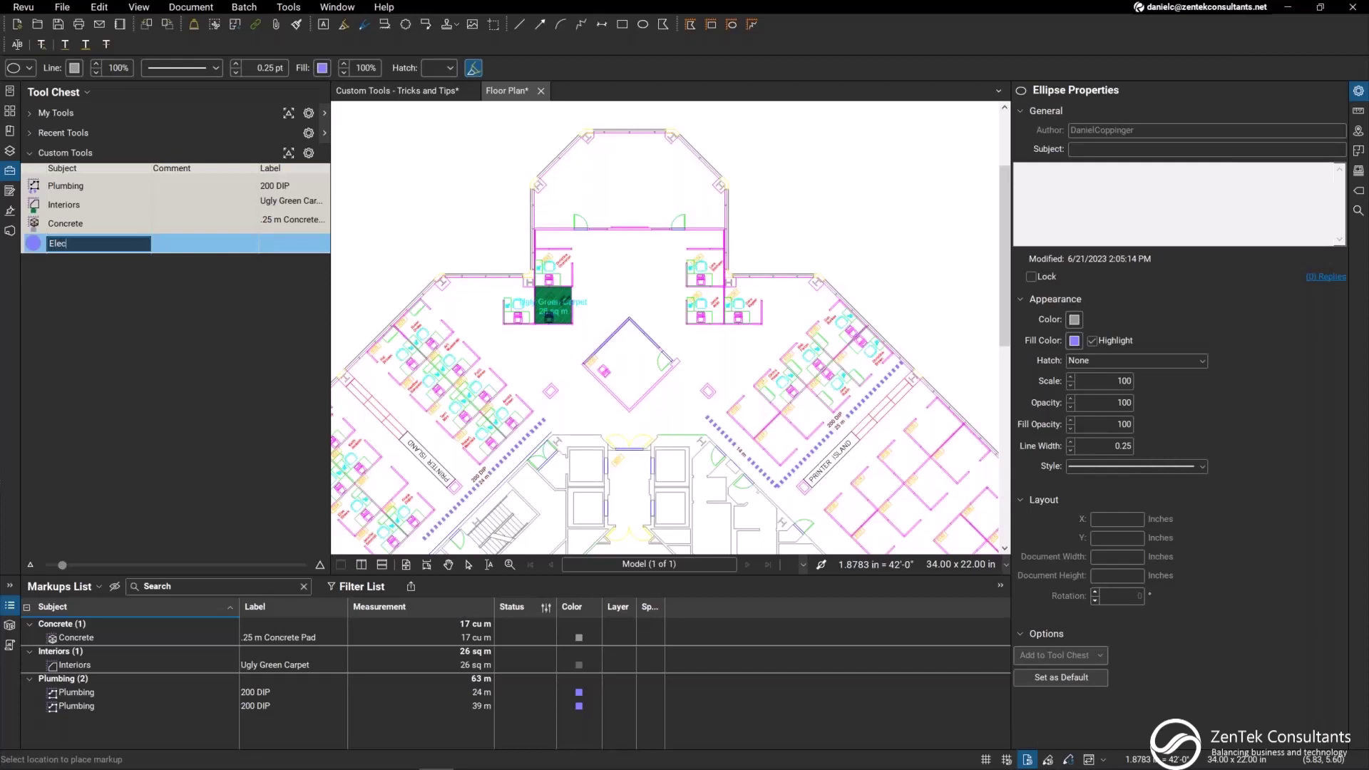
text(al)
click(281, 241)
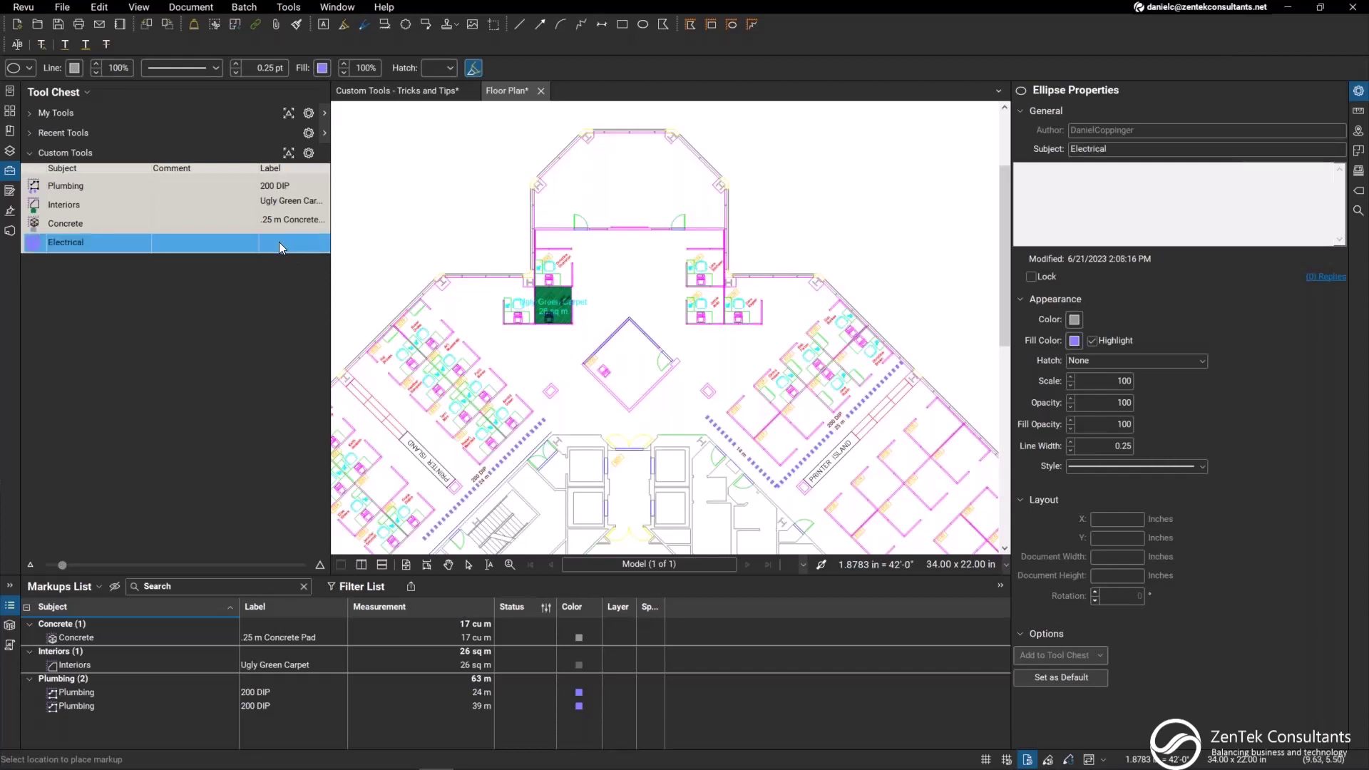
right_click(282, 246)
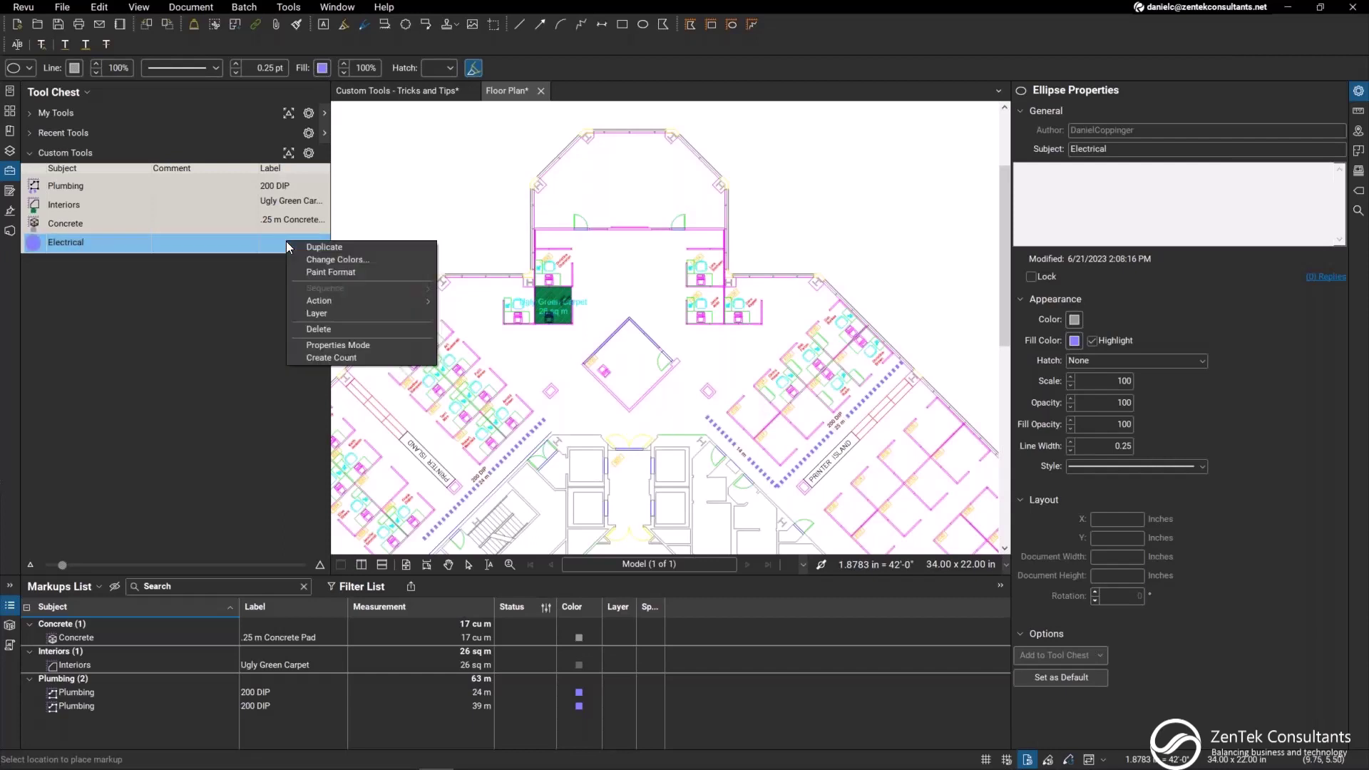
key(Escape)
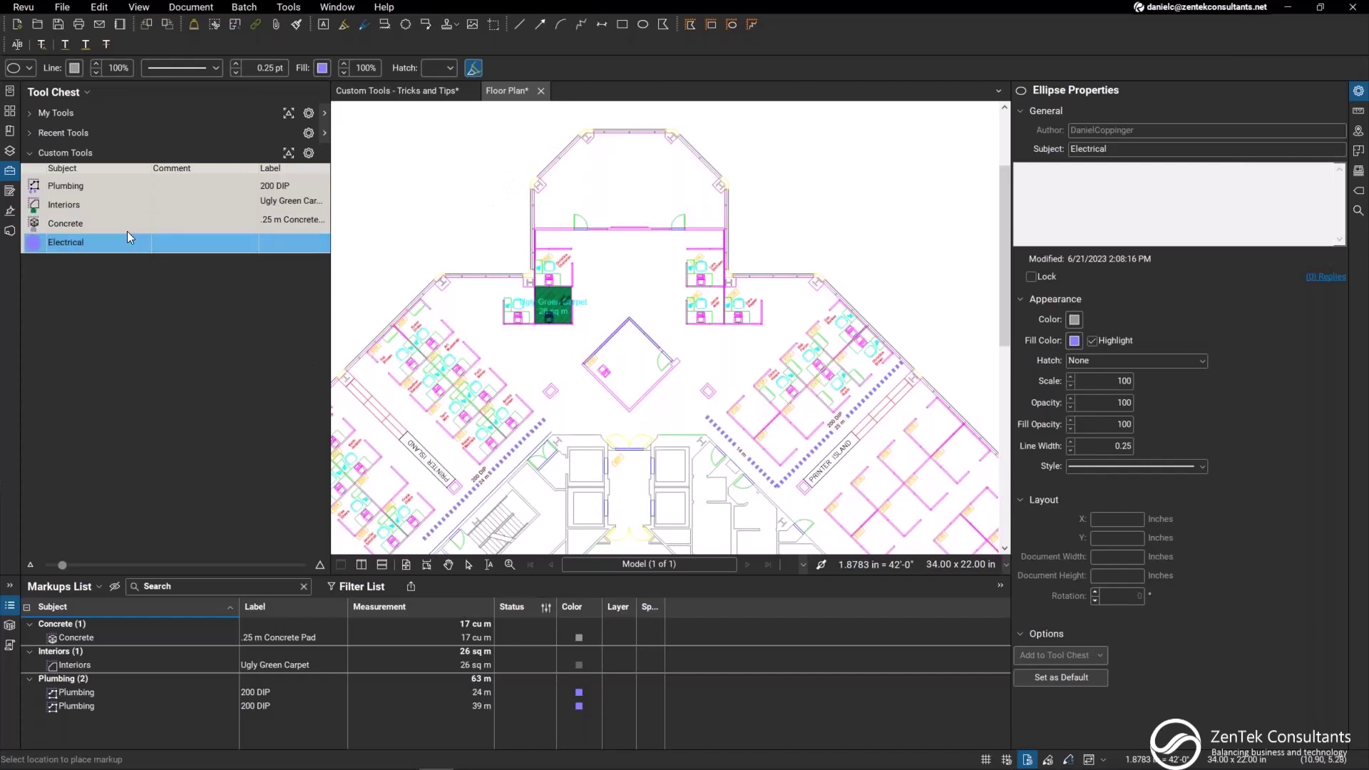
Step: Change the ellipse tool's subject to Floor Outlets
click(104, 243)
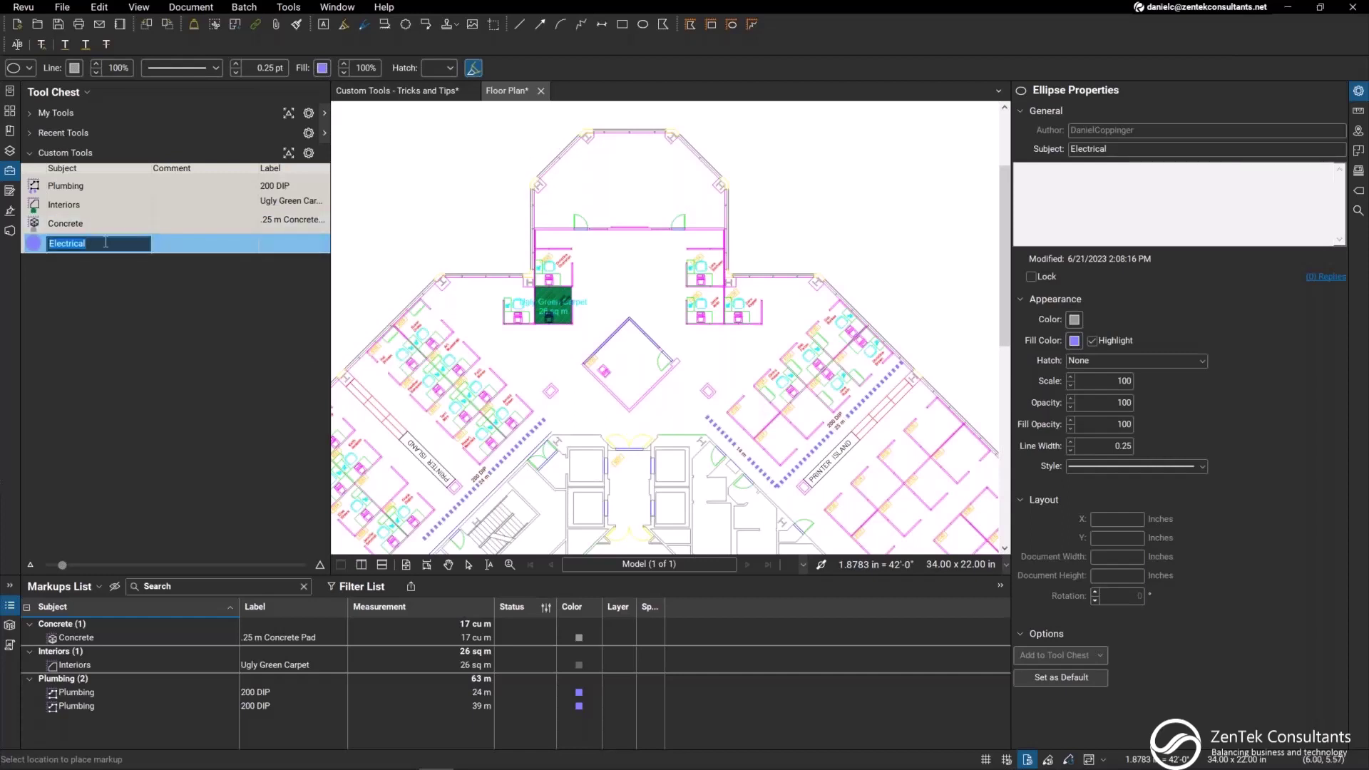
text(Floor Outlets)
key(Return)
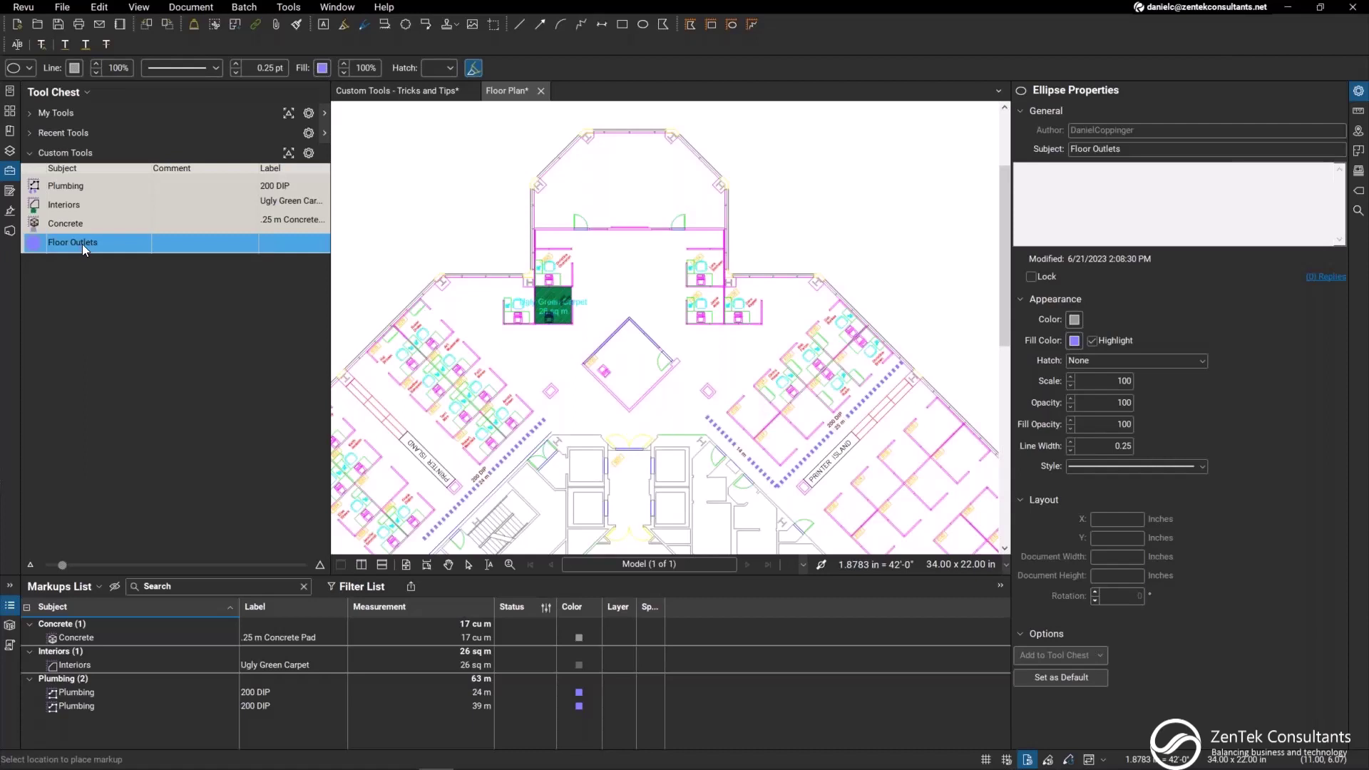
right_click(82, 244)
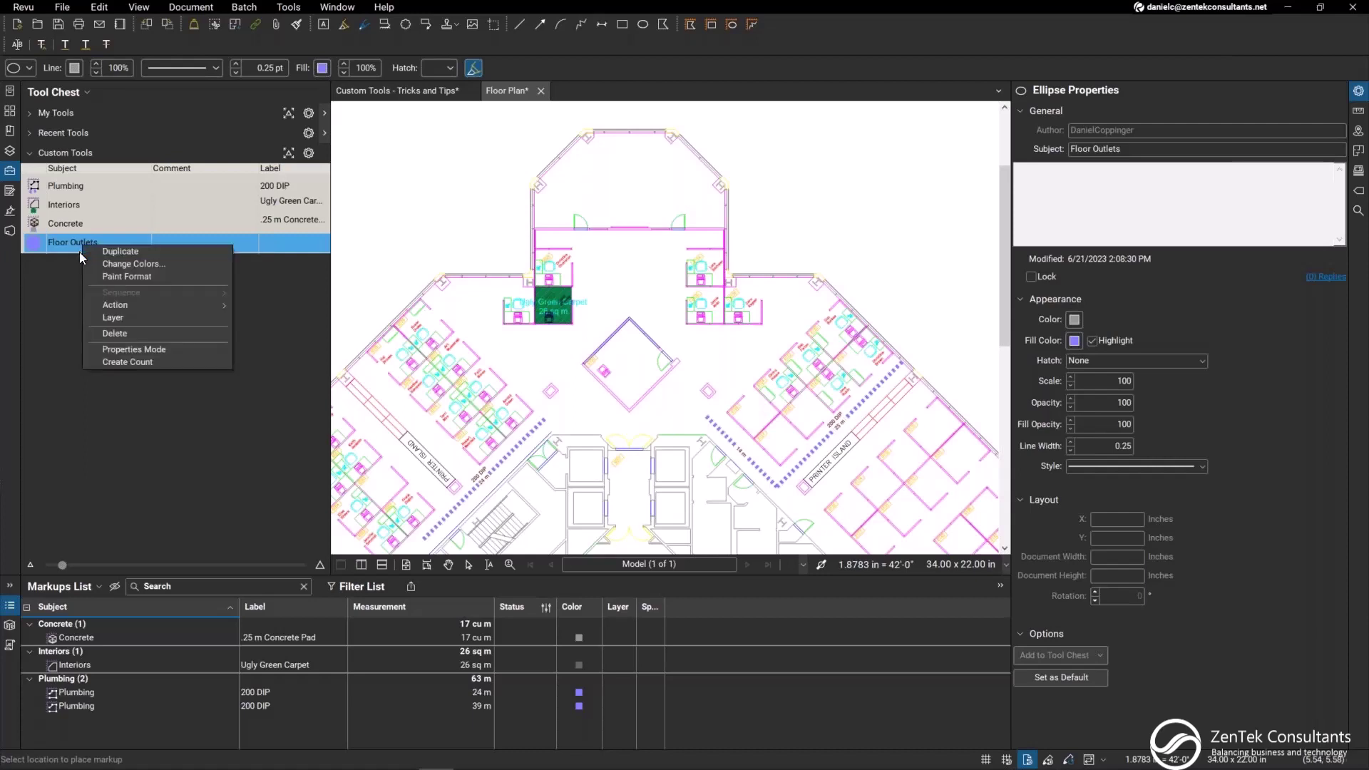
Step: Create a Count Measurement tool from Floor Outlets, with subject Electrical and label Floor Outlets
click(134, 363)
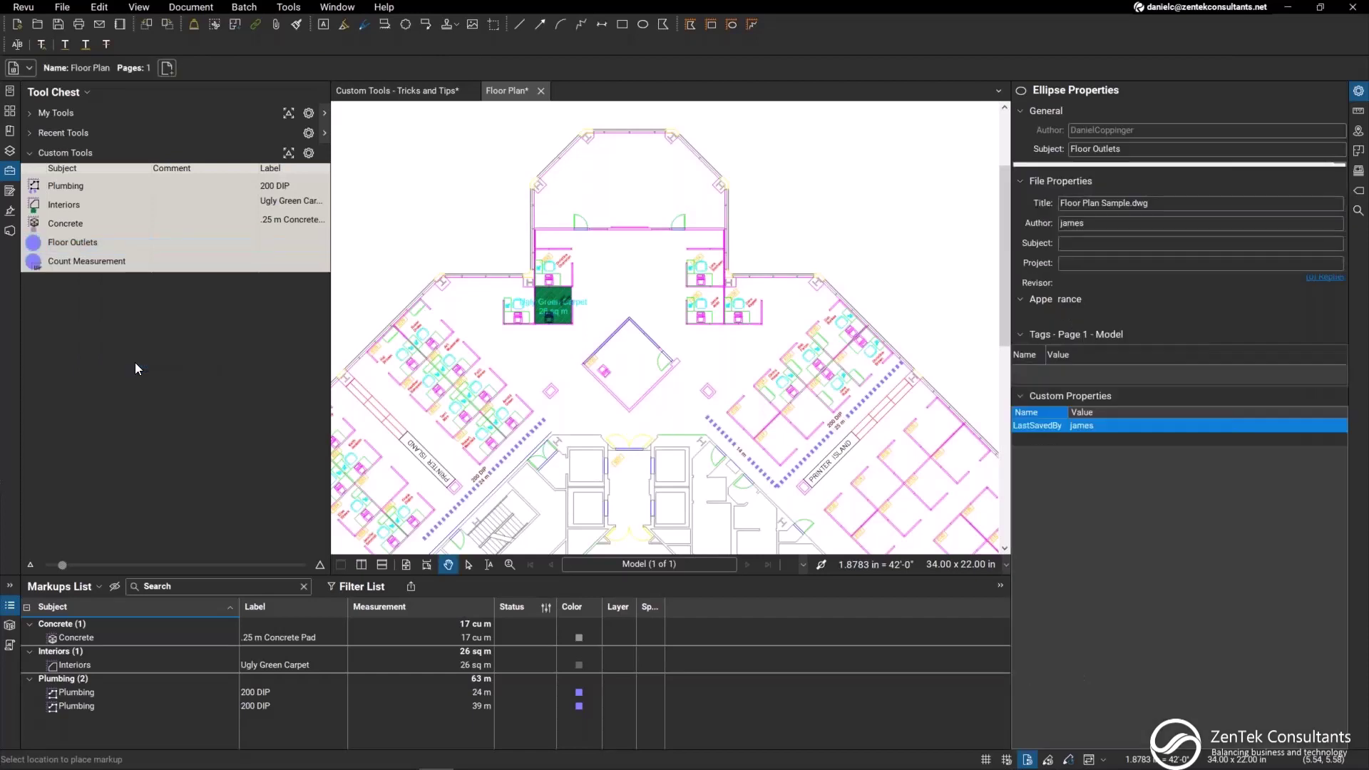
click(80, 247)
click(114, 262)
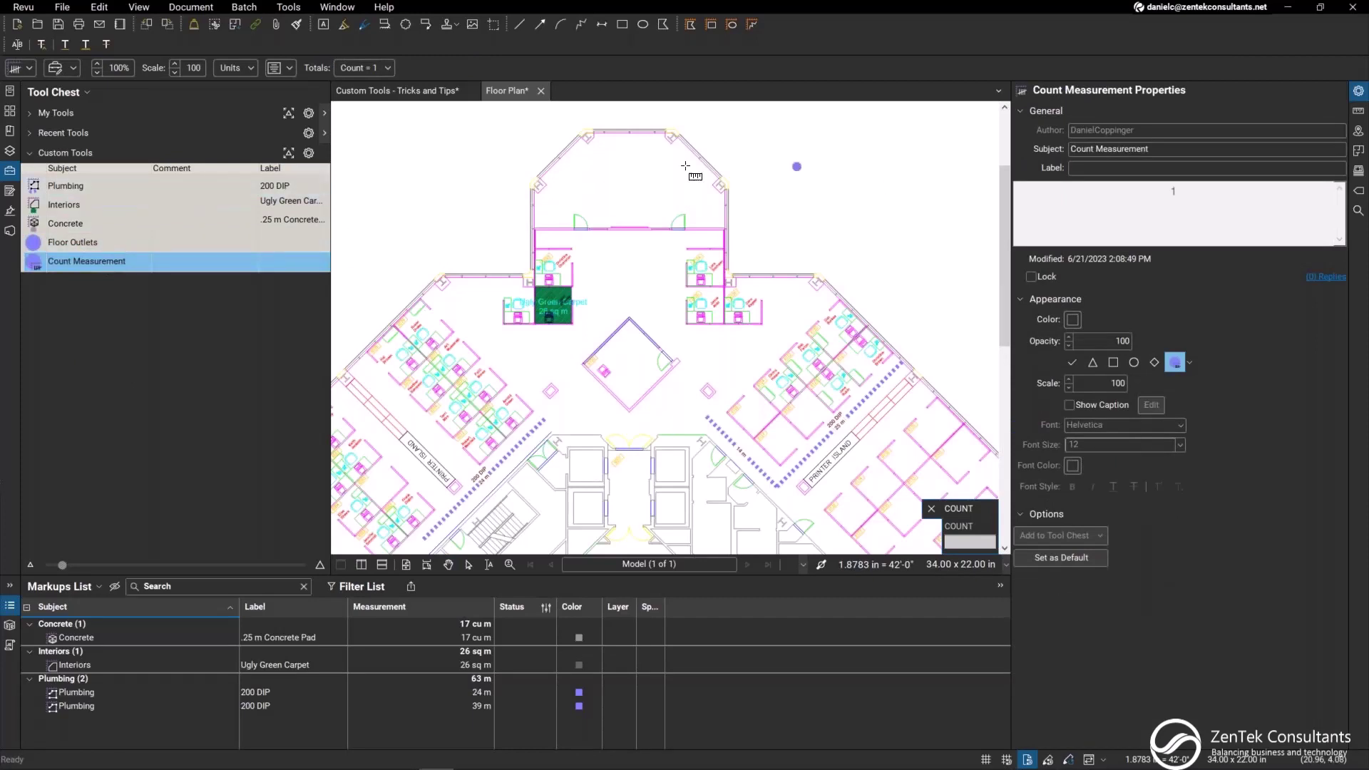
click(105, 265)
text(E)
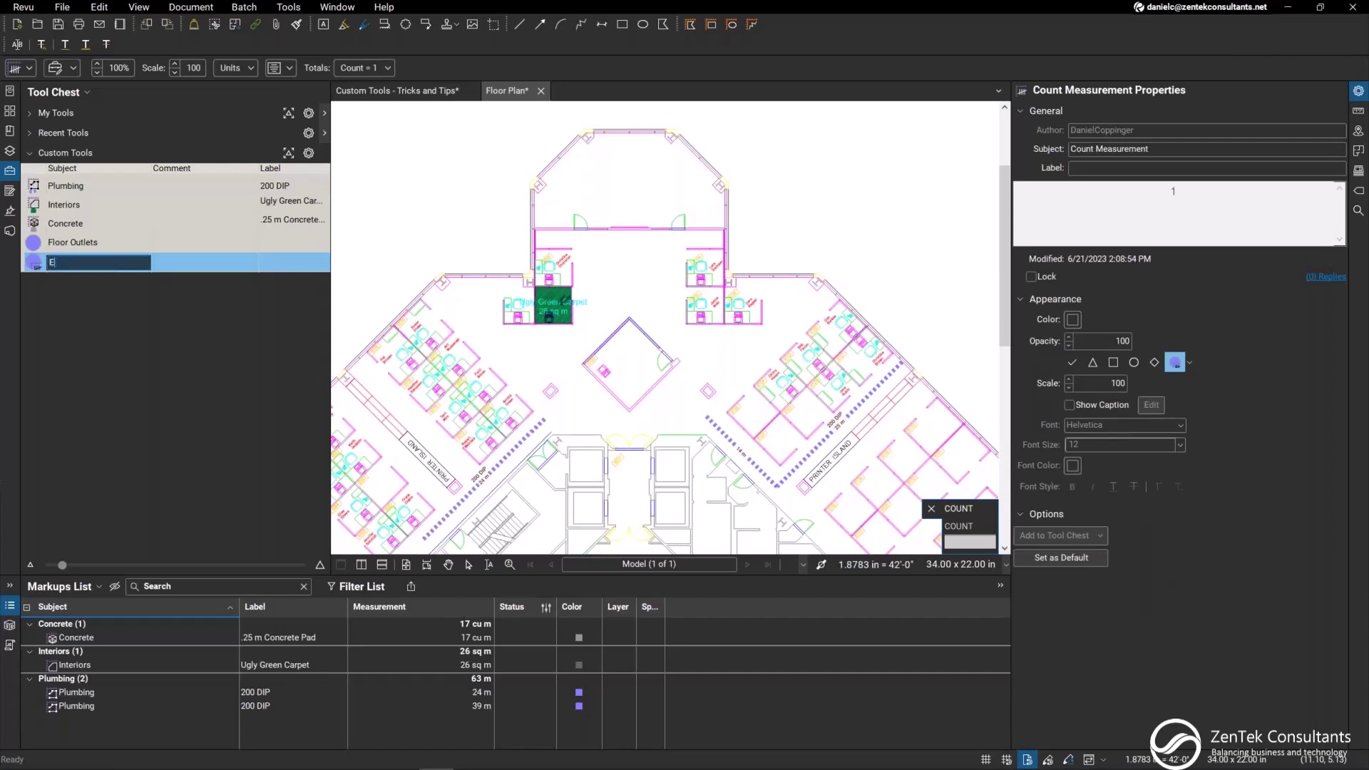
text(lectrical)
click(296, 258)
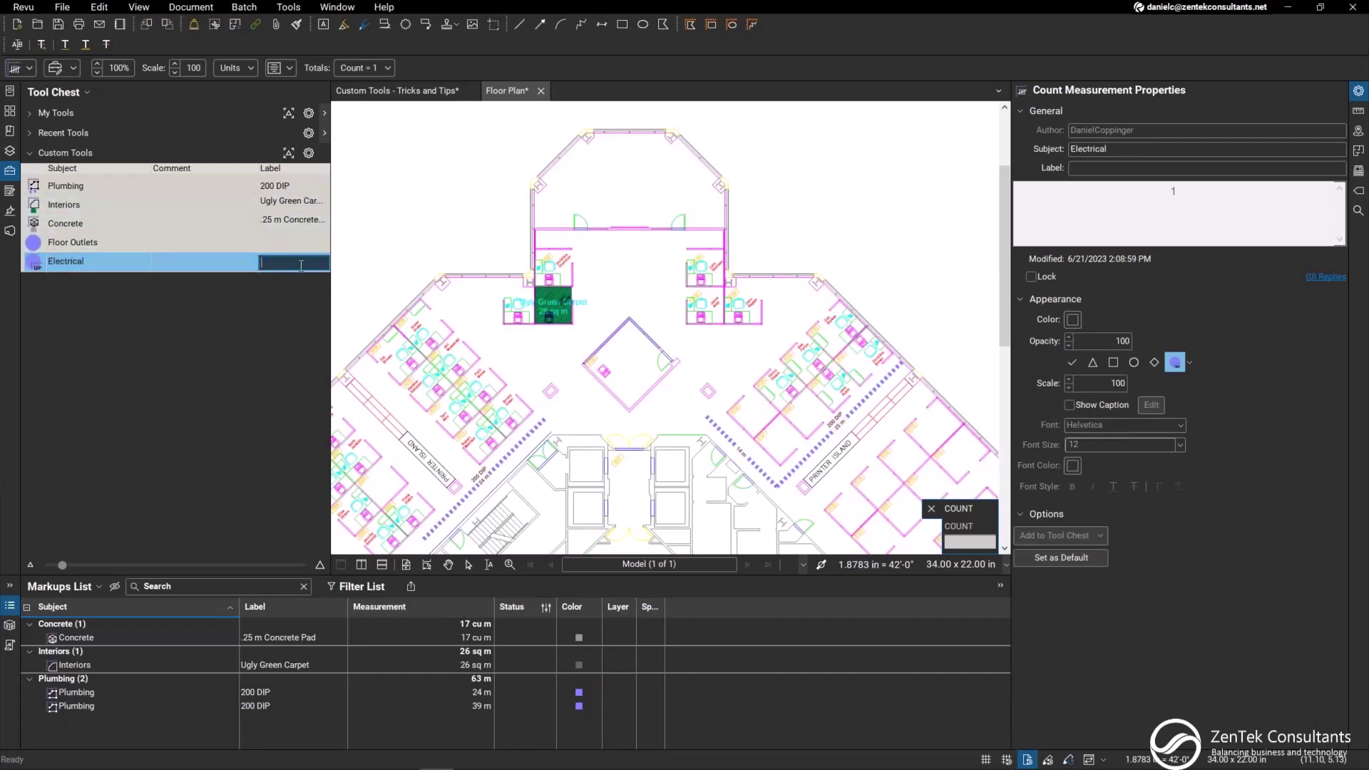
text(Floor Outlets)
click(86, 242)
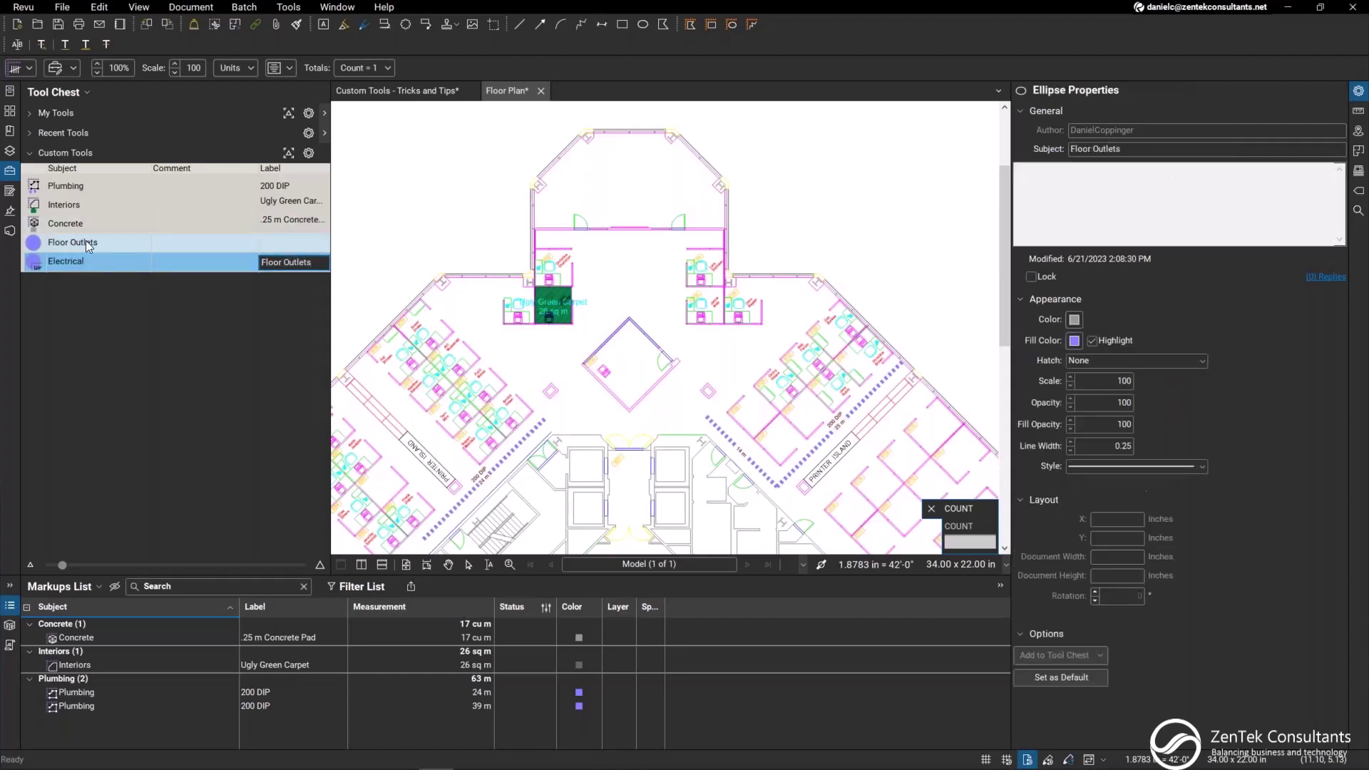
Step: Delete the old Floor Outlets ellipse tool and select the Electrical count tool
right_click(90, 242)
click(126, 331)
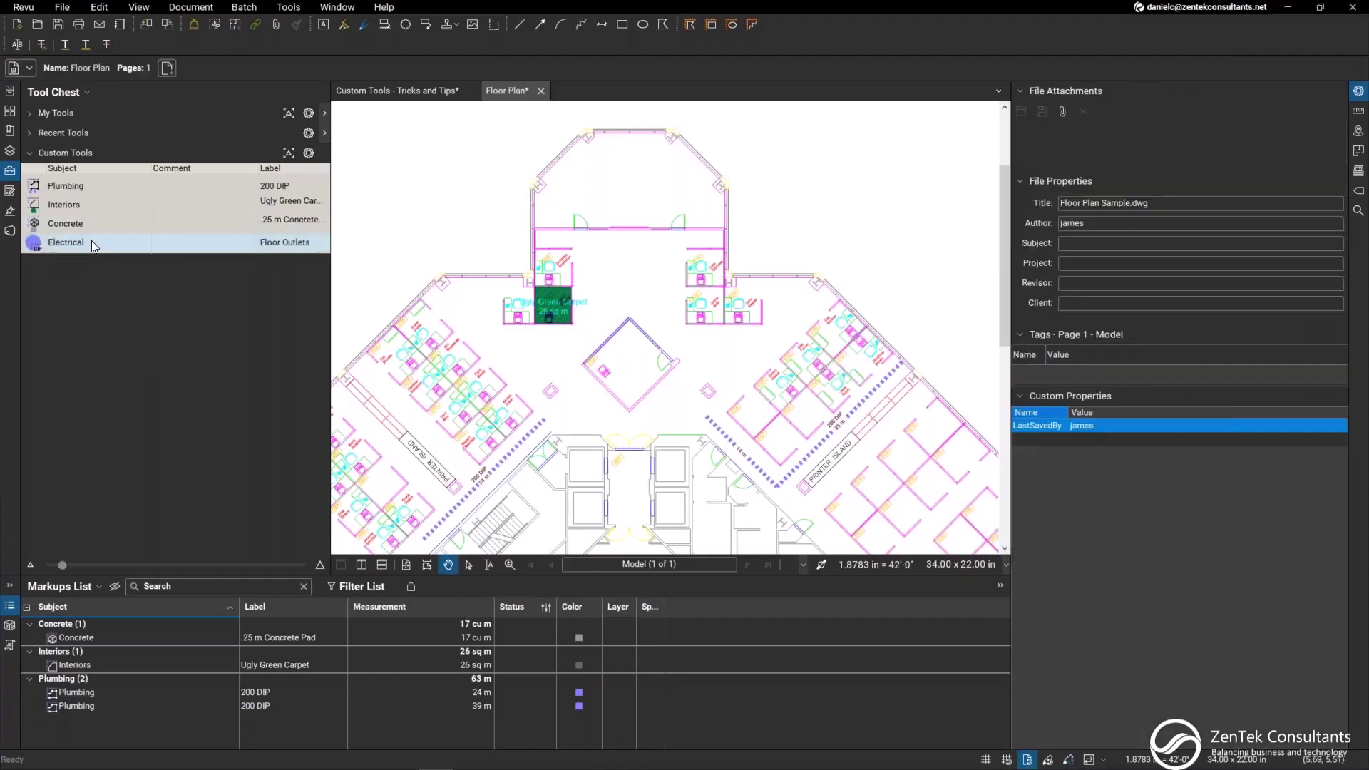
click(92, 241)
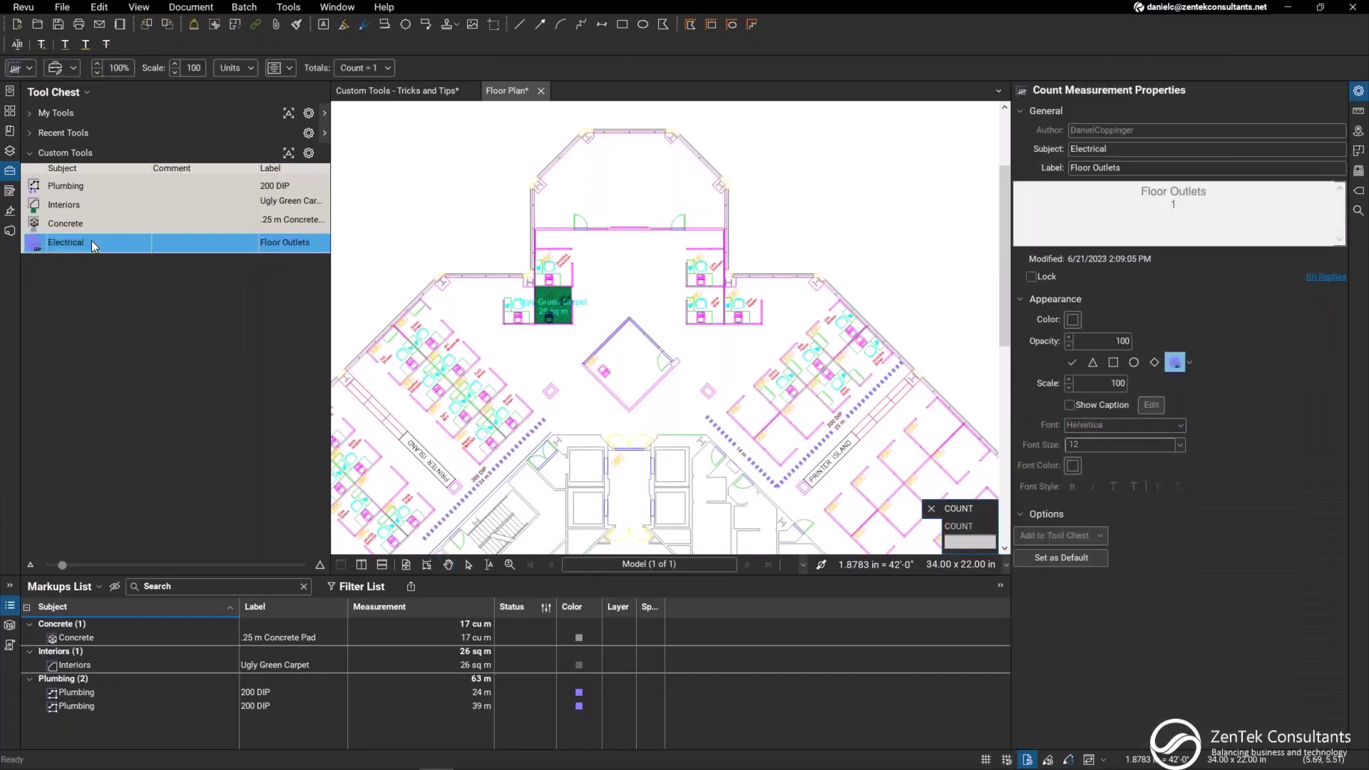
Step: Place the first batch of floor outlet count markers across the cubicles and check the Electrical total
scroll(412, 392, up, 1)
scroll(413, 392, up, 4)
scroll(471, 287, down, 3)
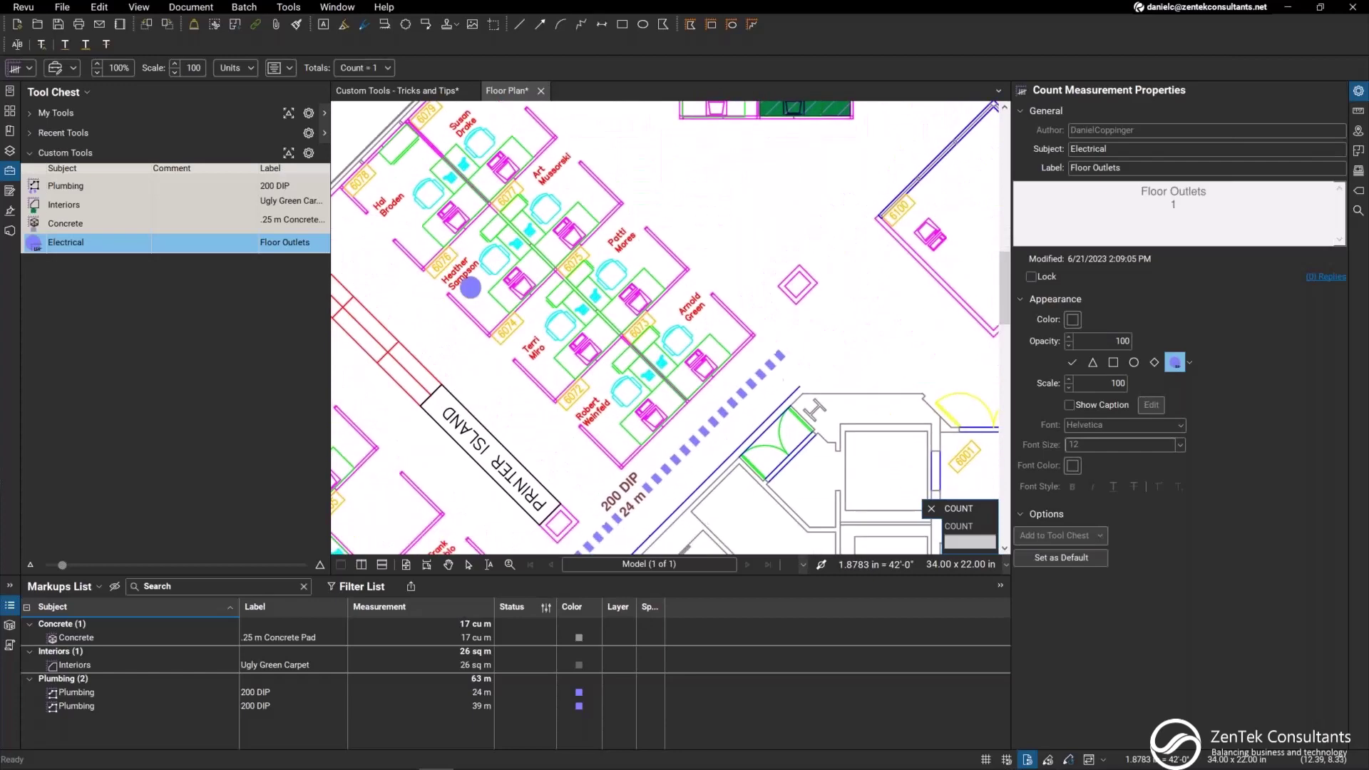
scroll(460, 343, up, 4)
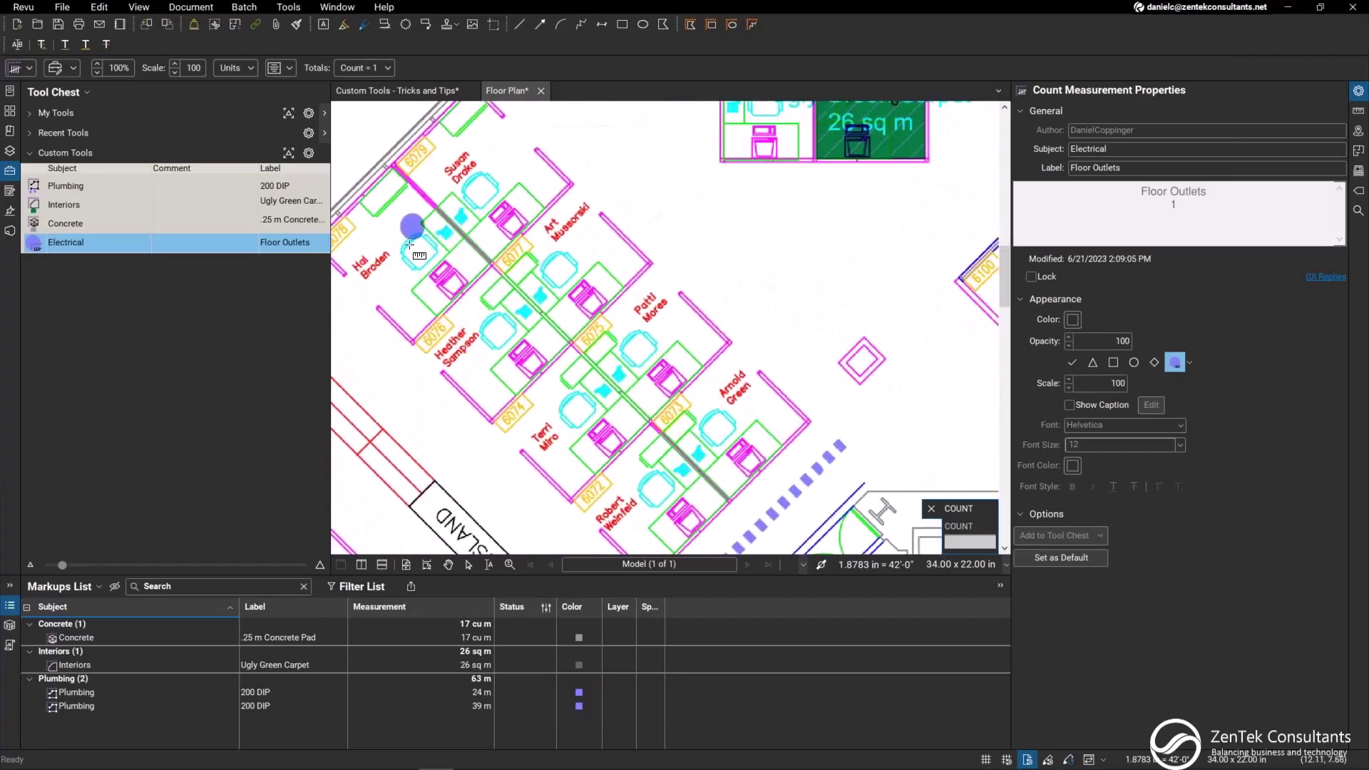
click(408, 287)
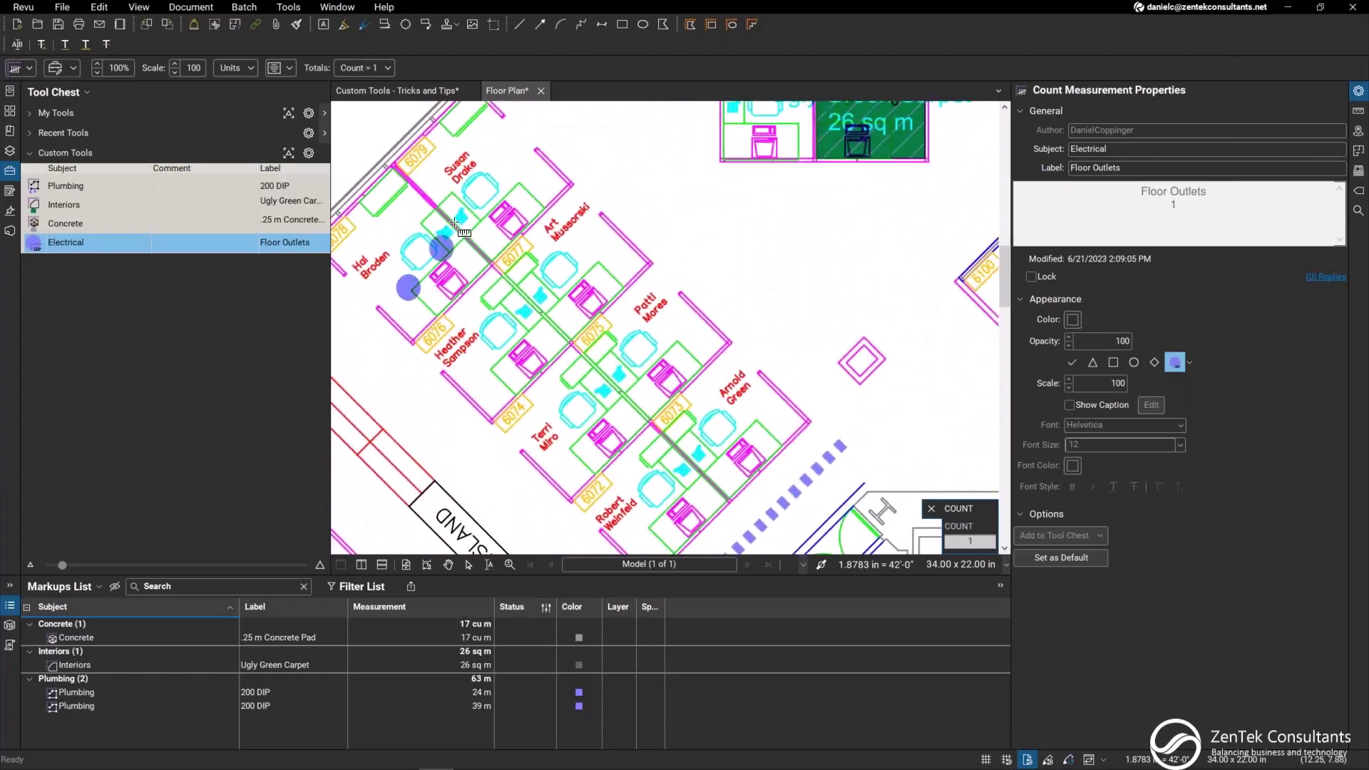
click(592, 304)
click(678, 384)
click(519, 363)
click(609, 437)
click(748, 459)
click(678, 521)
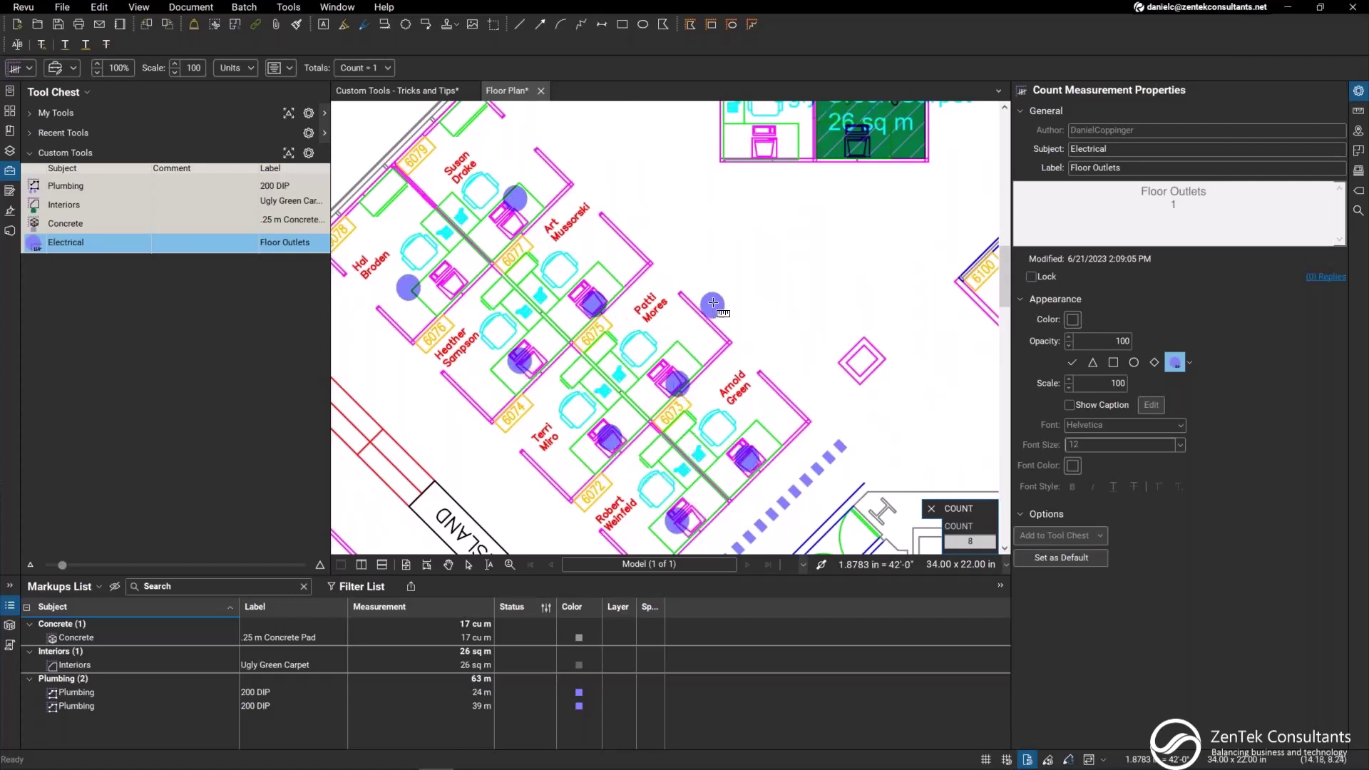
key(Escape)
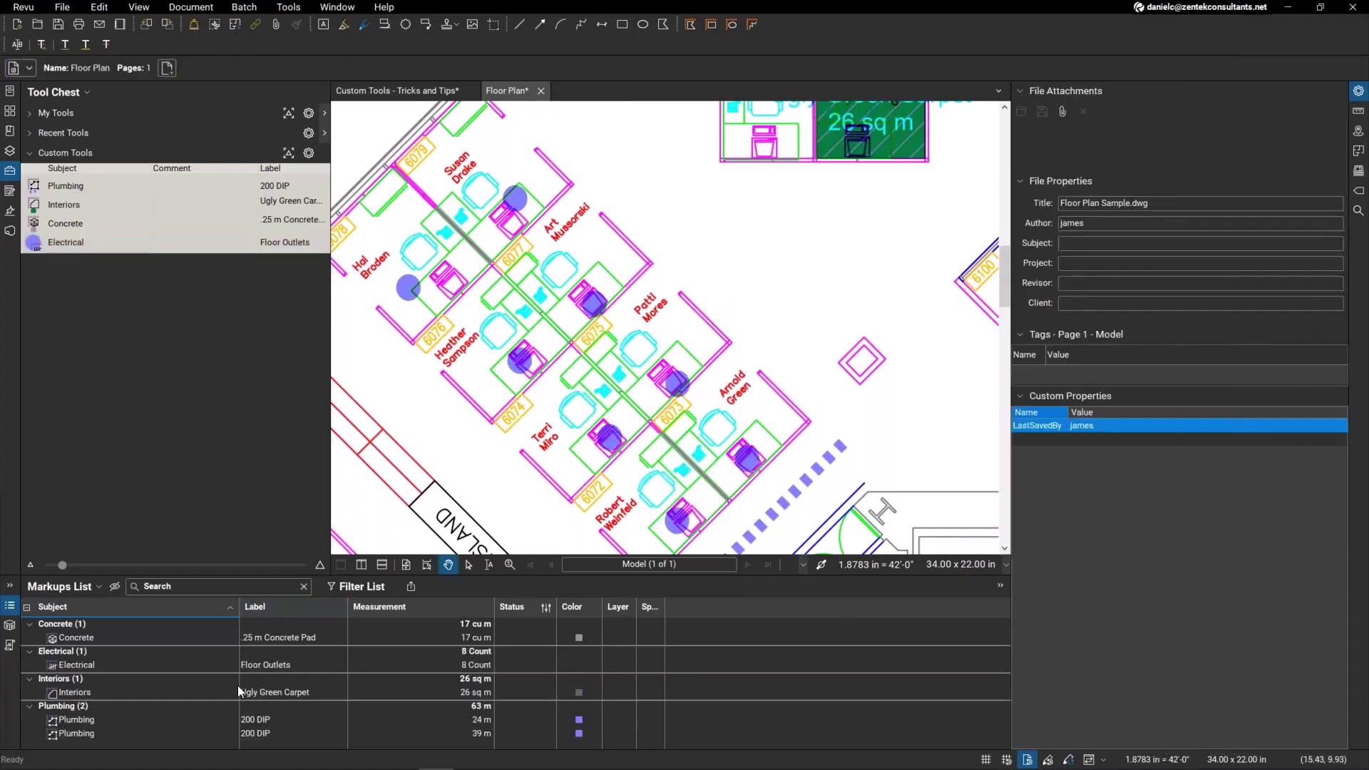
click(152, 665)
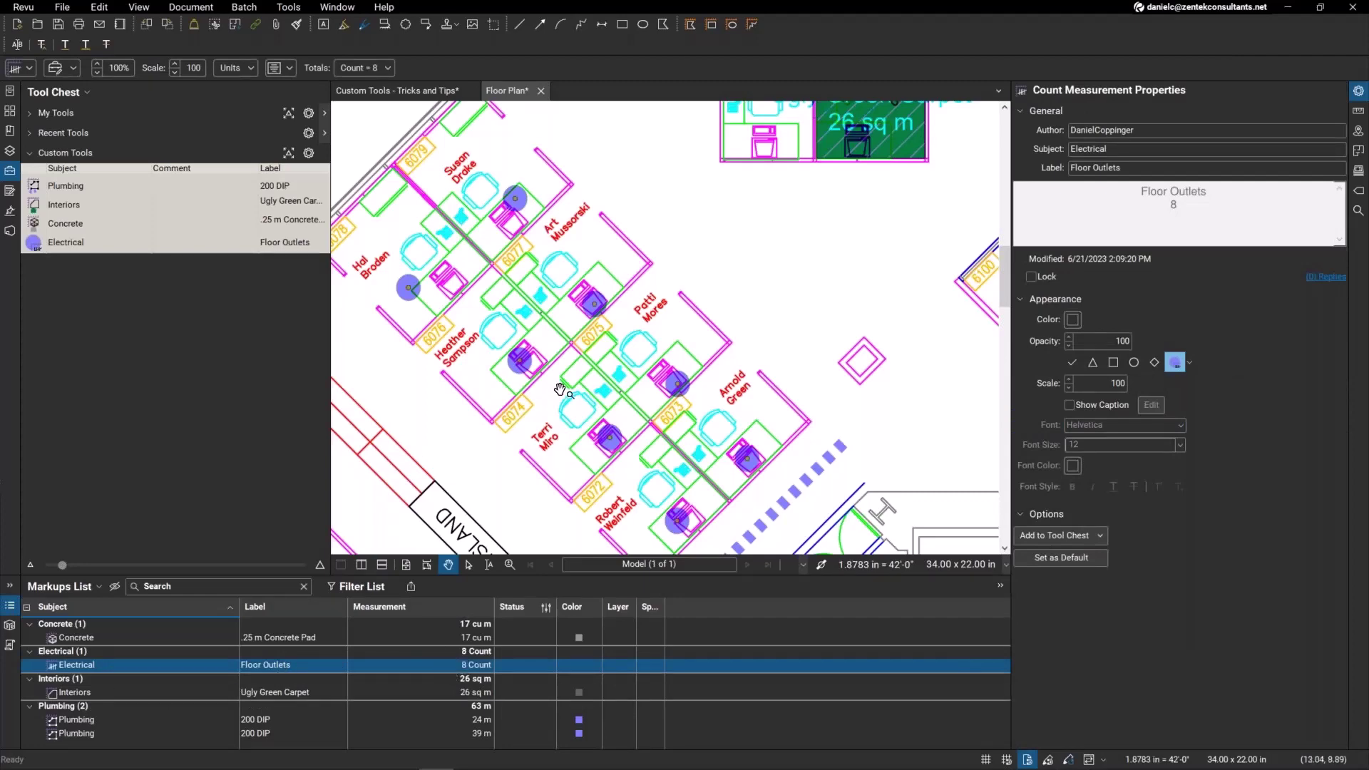
Step: Resume the outlet count and add more markers at the chairs, reaching 16 Electrical Floor Outlets
scroll(661, 304, down, 5)
scroll(661, 303, down, 5)
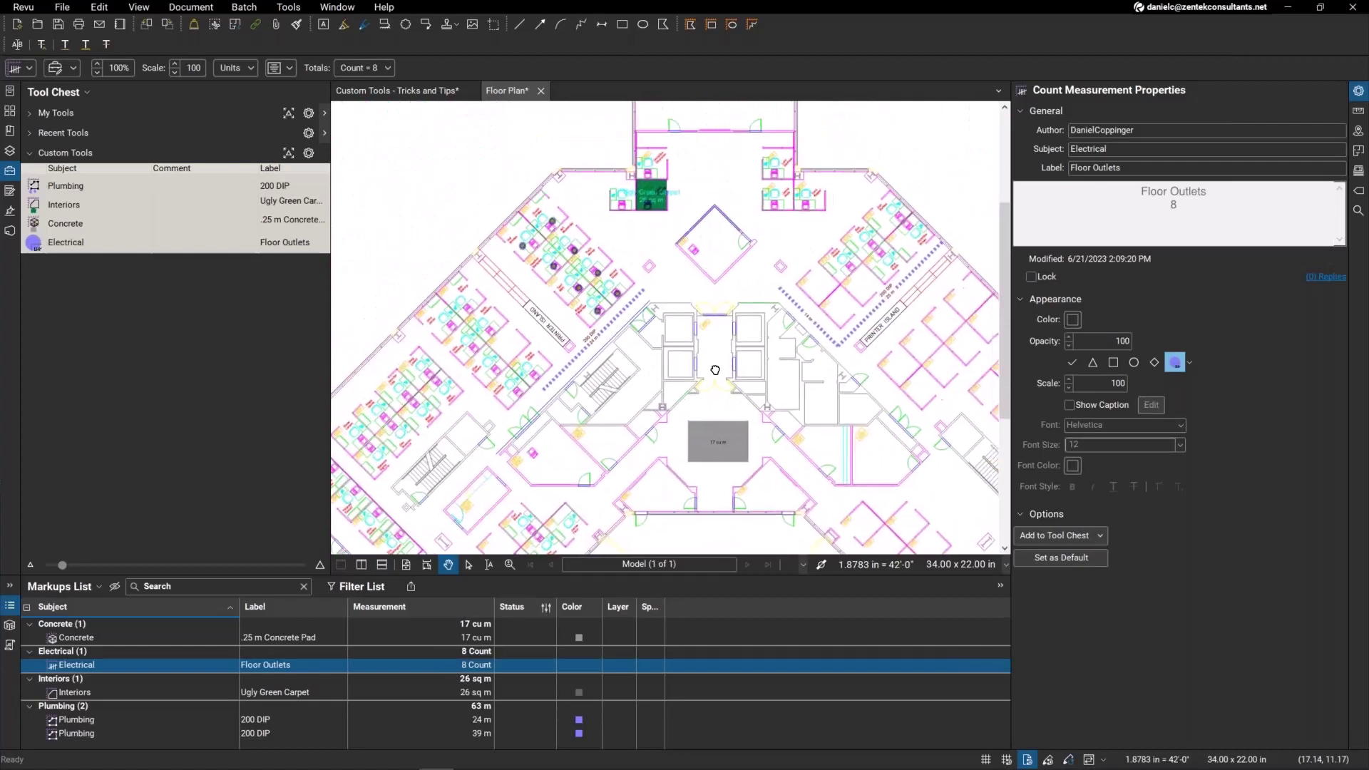
scroll(578, 314, up, 5)
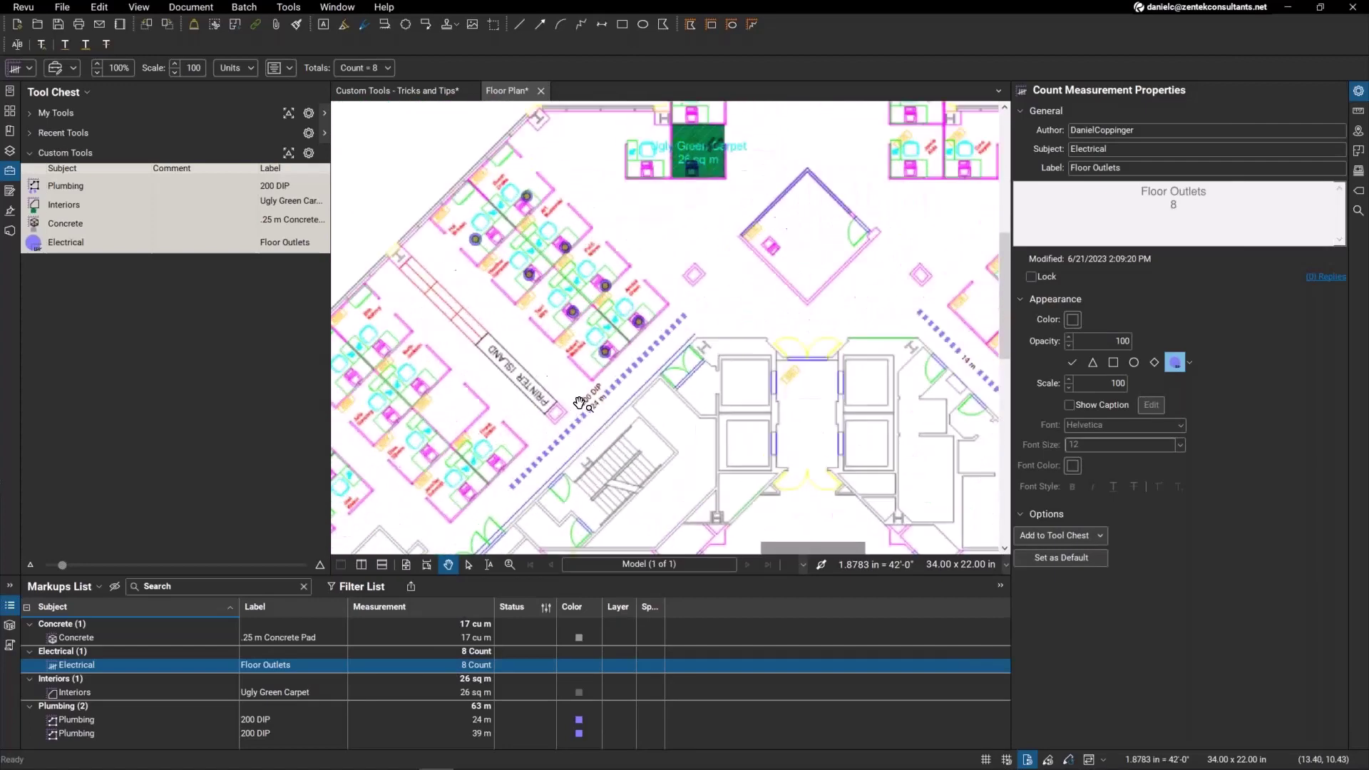
right_click(622, 316)
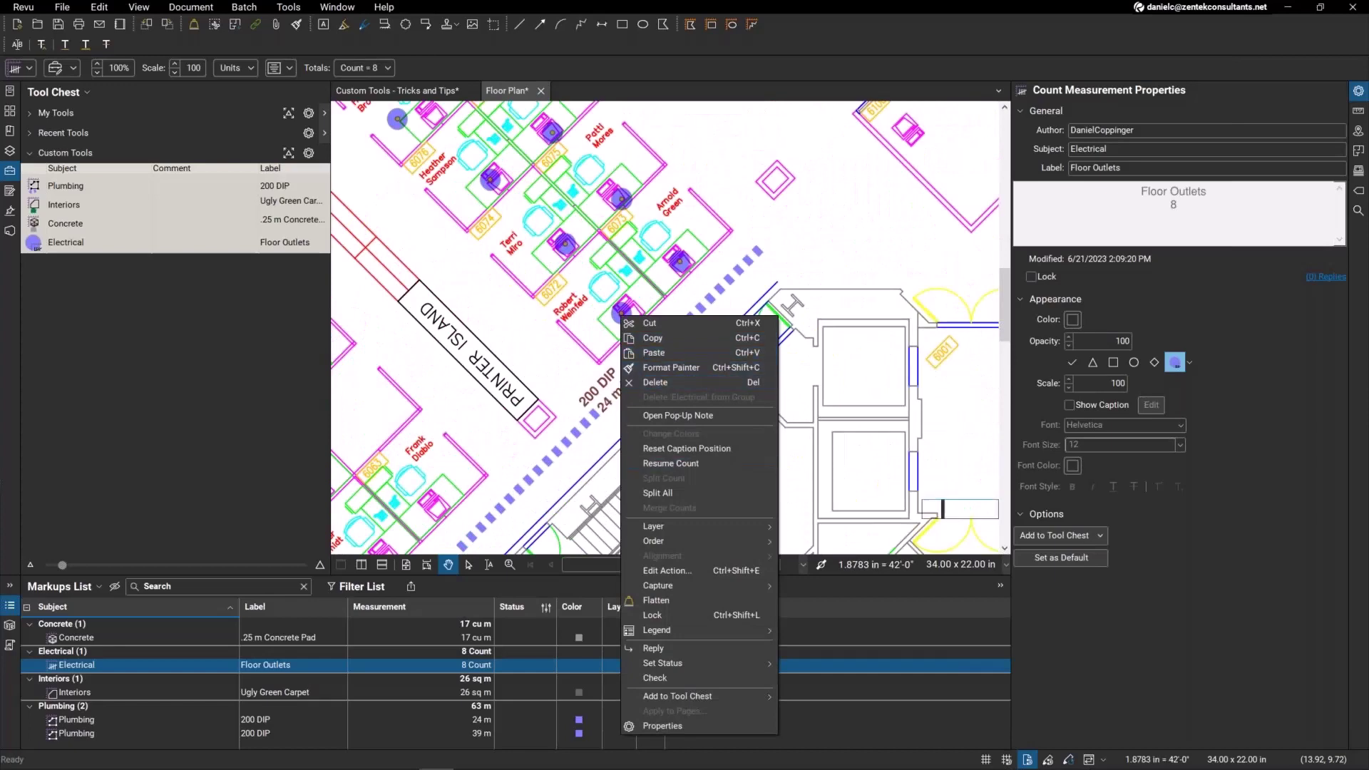
click(670, 463)
scroll(599, 311, down, 3)
scroll(599, 311, up, 3)
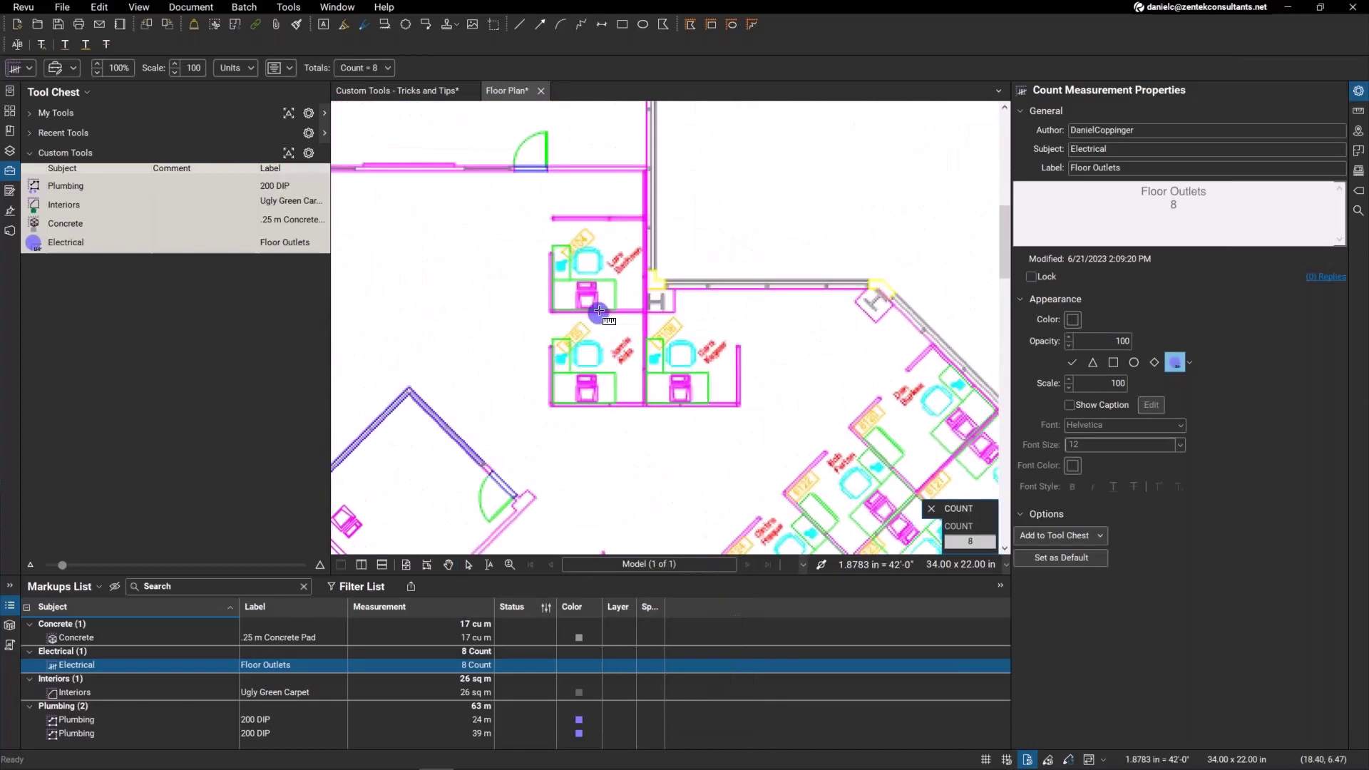
click(587, 297)
click(592, 388)
click(684, 383)
scroll(813, 463, down, 2)
scroll(880, 519, up, 2)
click(763, 260)
click(788, 283)
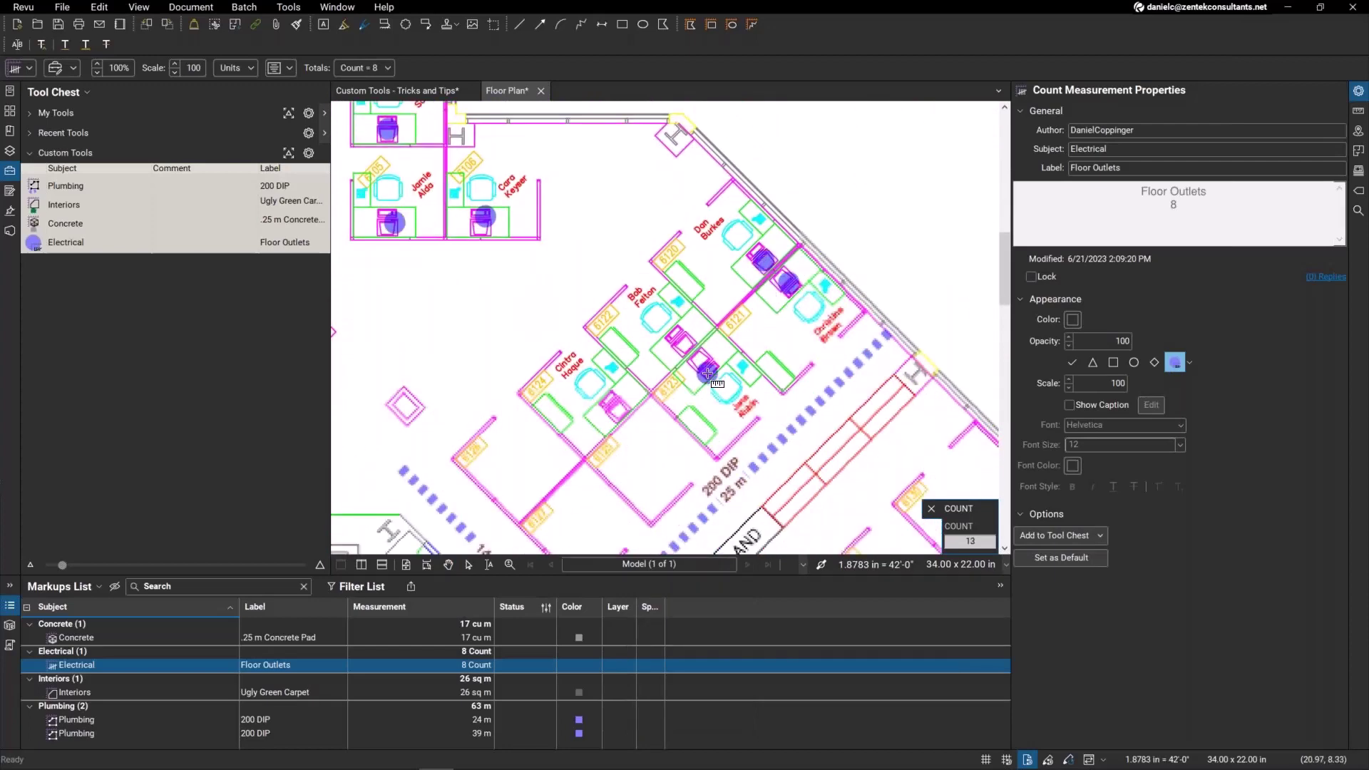
click(681, 341)
click(602, 408)
click(505, 547)
key(Escape)
click(447, 665)
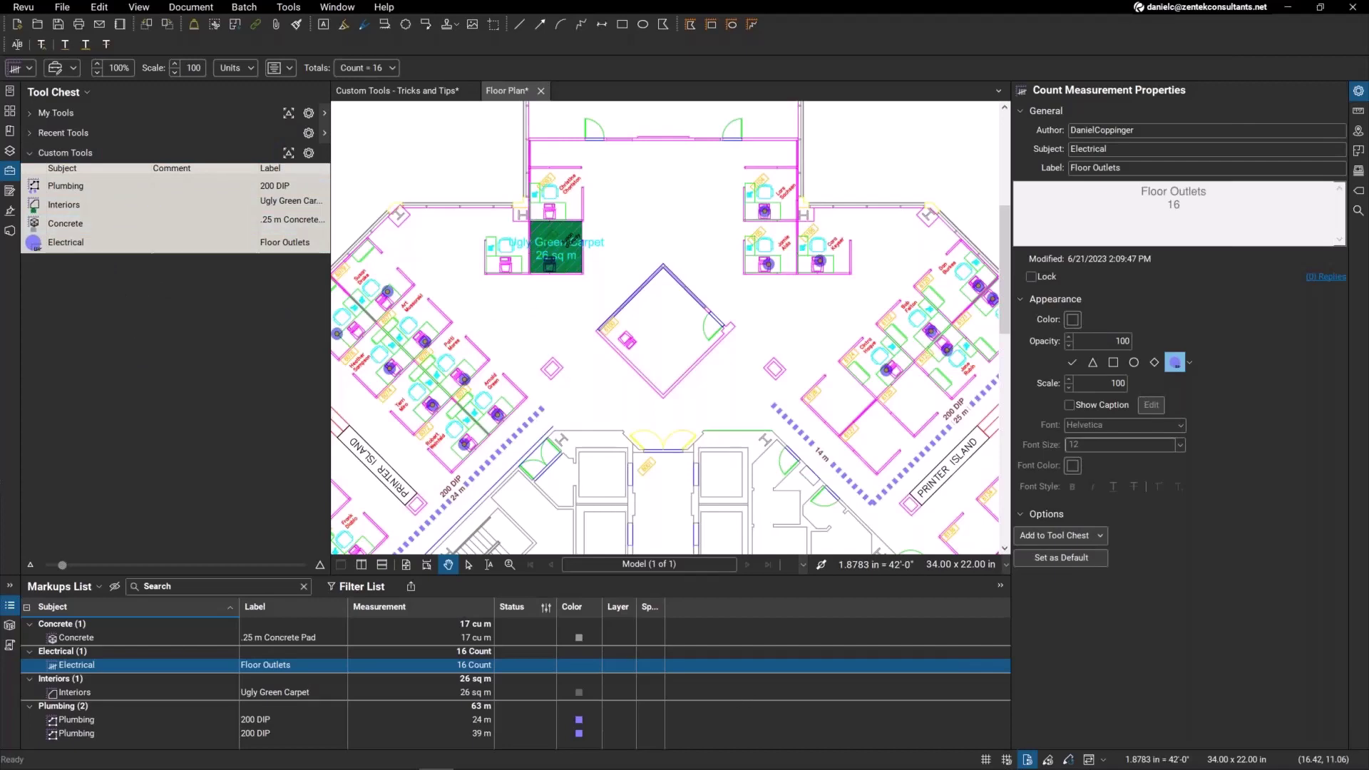
Step: Pan across the Floor Plan to review the finished takeoff
scroll(557, 383, down, 2)
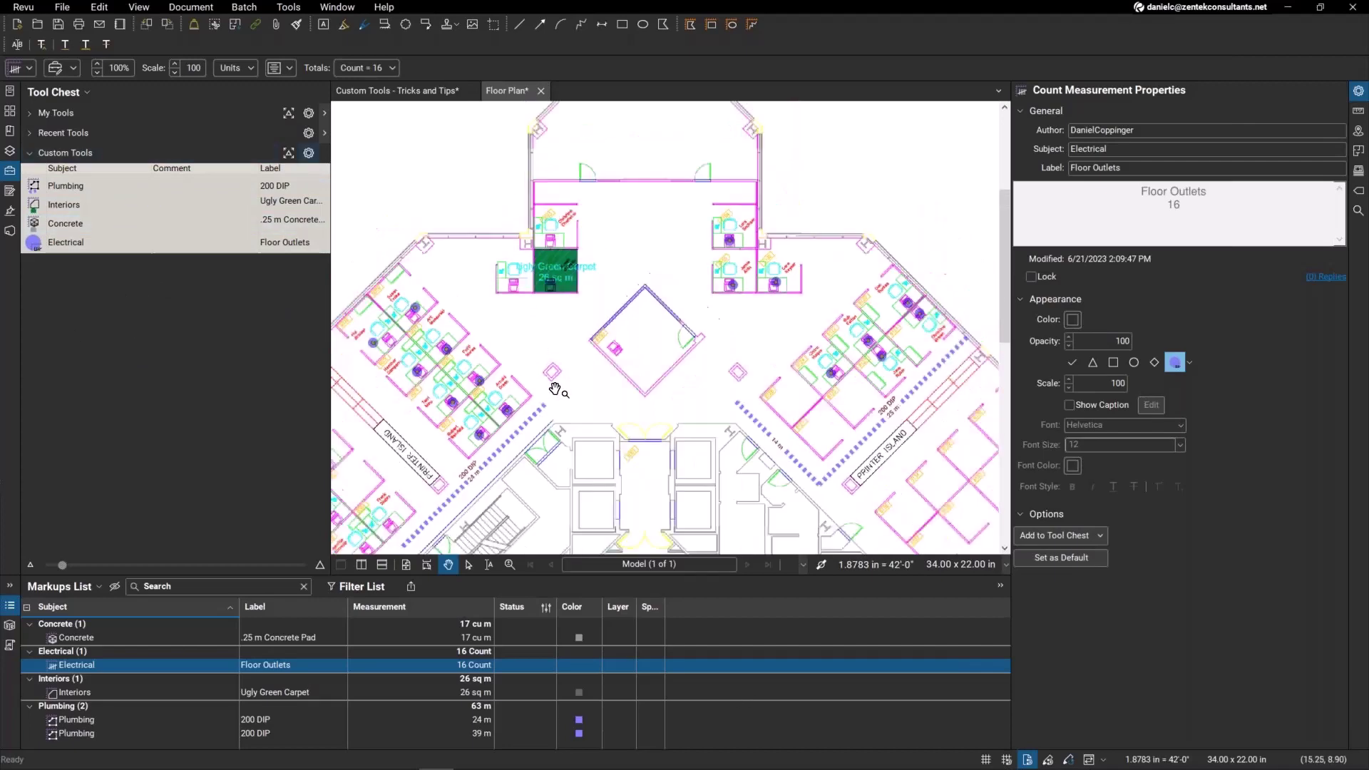
drag(577, 402, 584, 279)
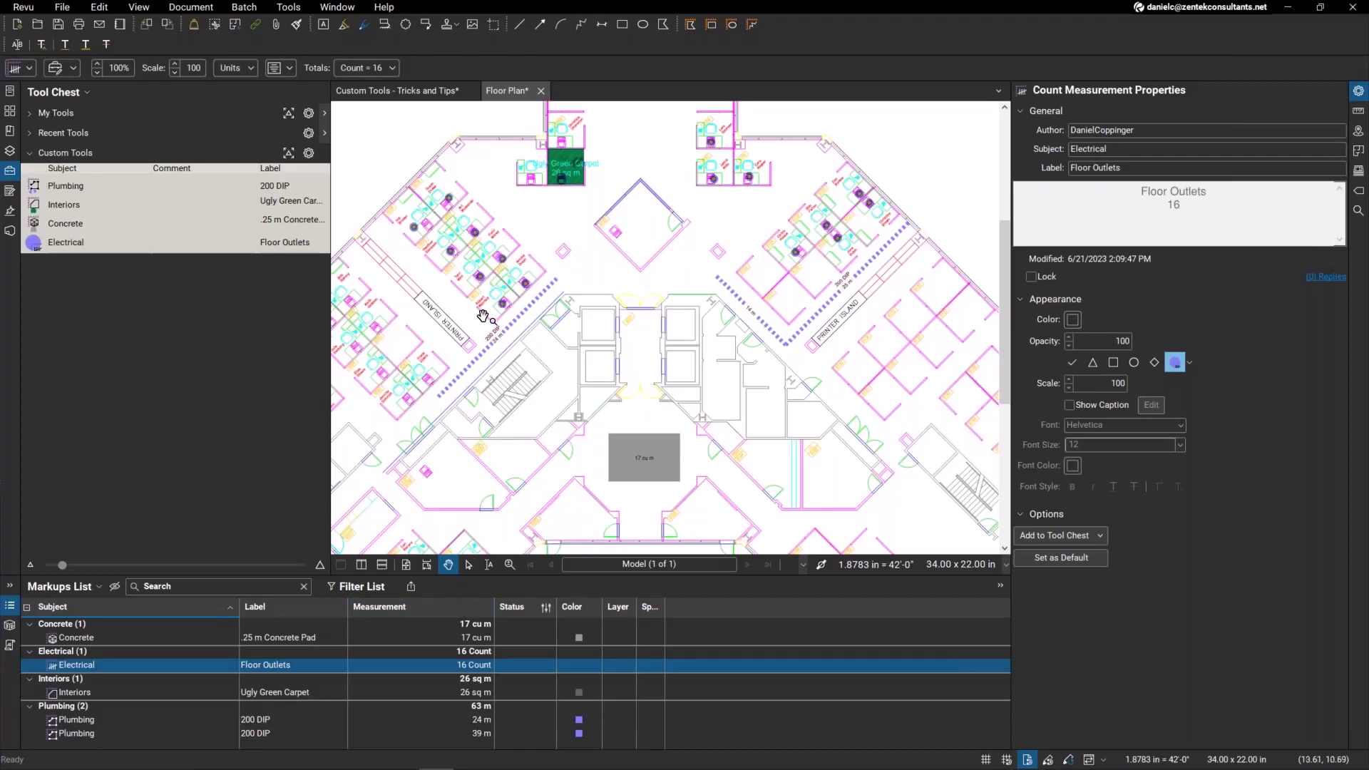
drag(445, 349, 424, 363)
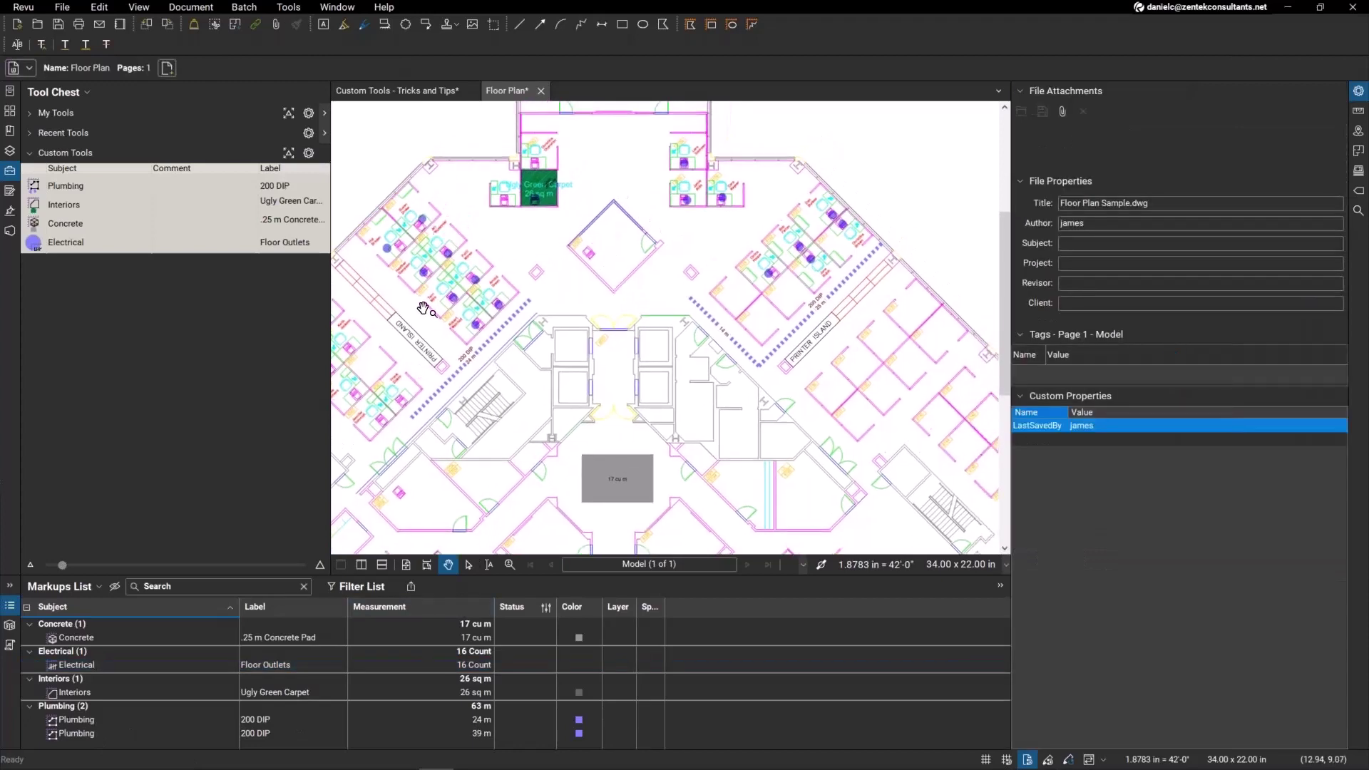
Step: Cancel a new blank PDF and bring up the Revu Profiles list
click(63, 9)
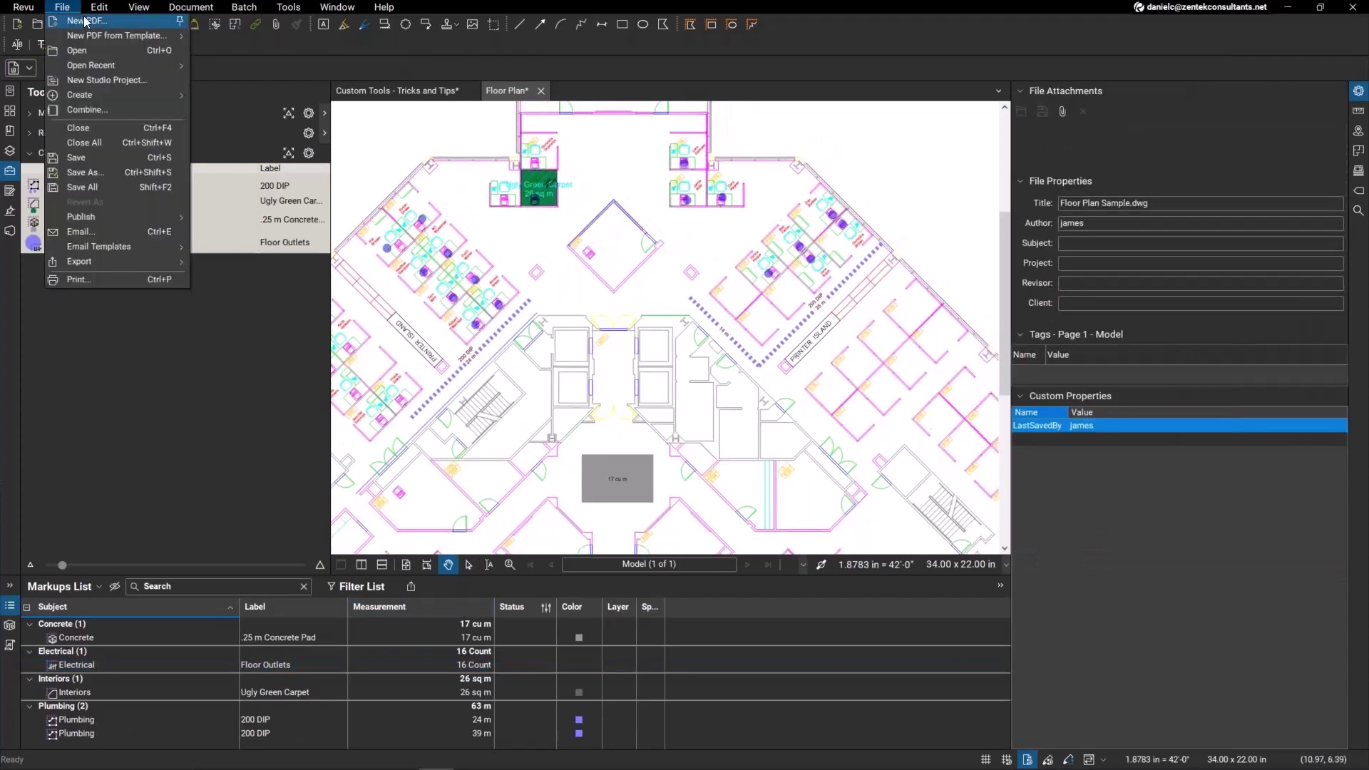
click(84, 22)
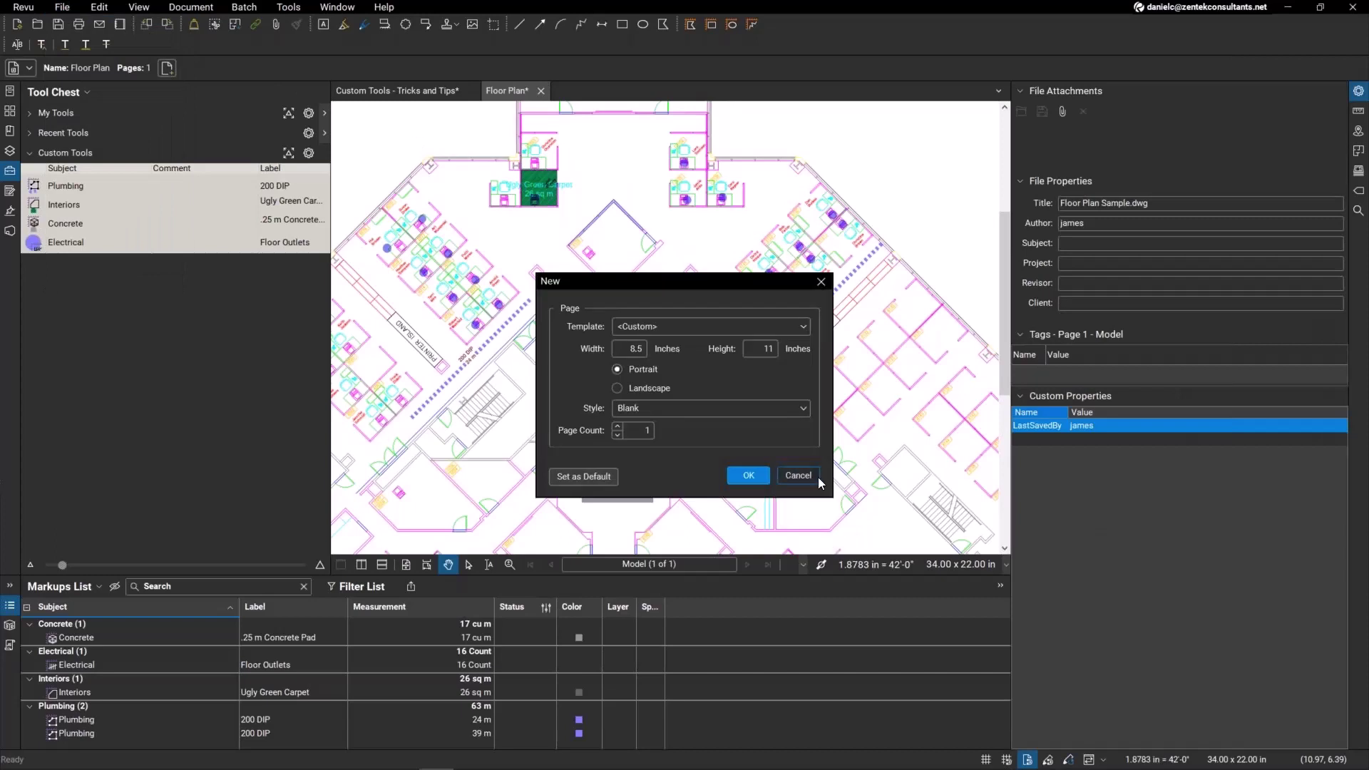
click(817, 477)
click(24, 7)
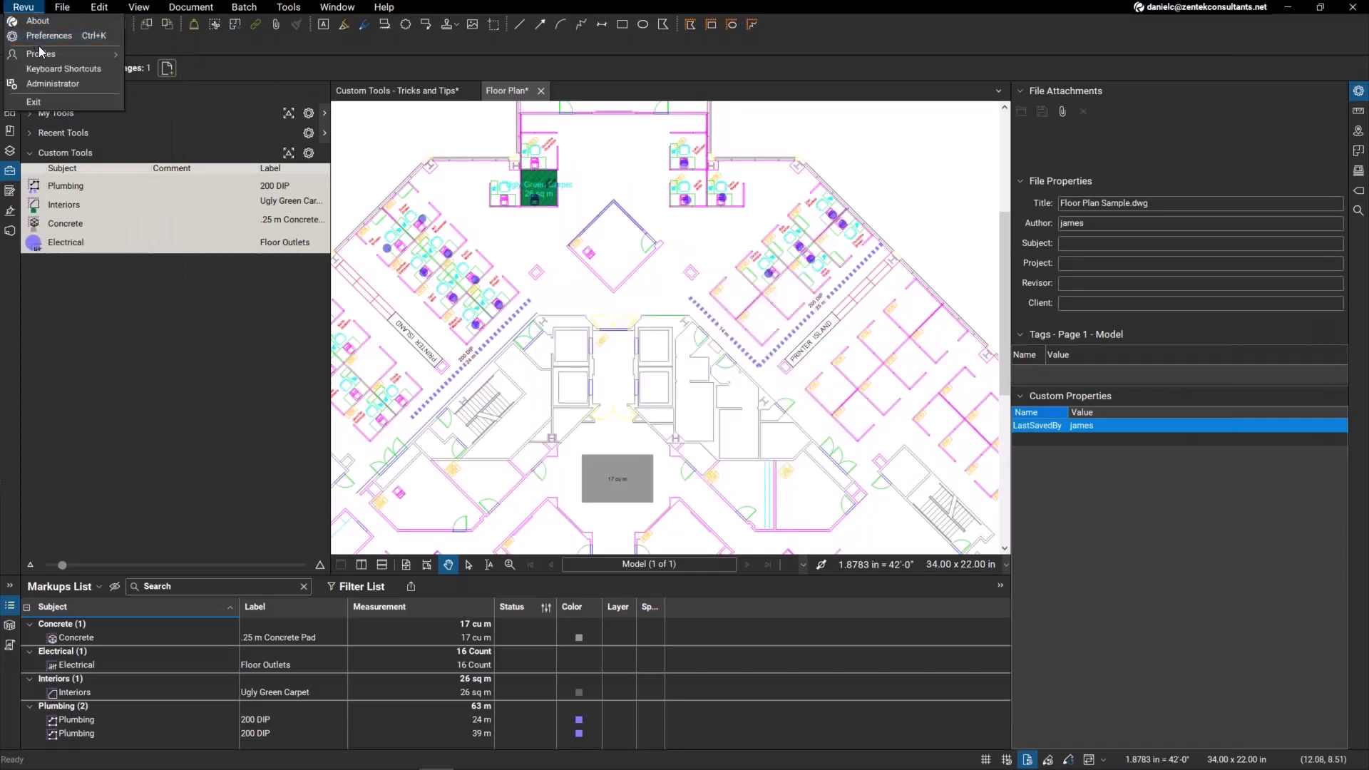
mouse_move(43, 54)
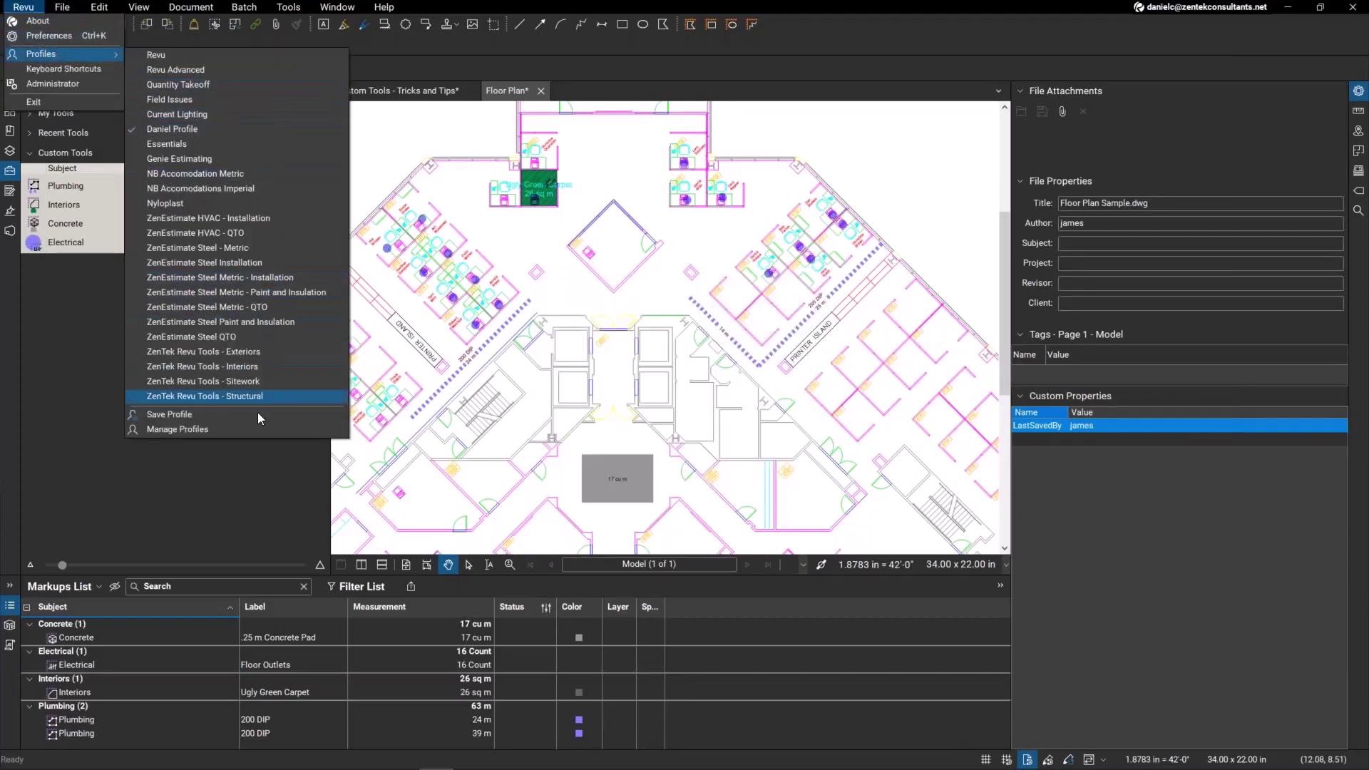
Step: Load the ZenEstimate Steel Metric - Installation profile, create a blank 8.5 x 11 in page, and expand HR Rnd tools
click(219, 282)
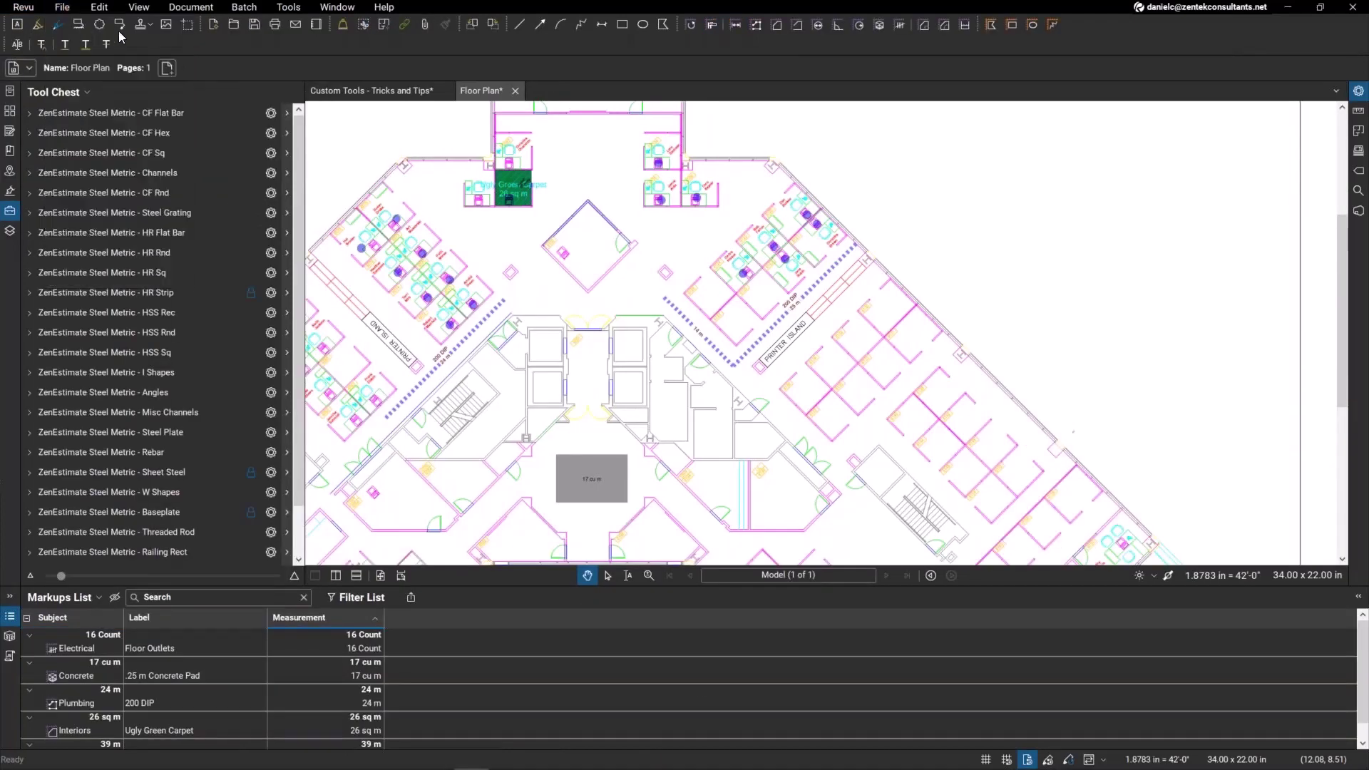
key(ctrl+n)
click(743, 472)
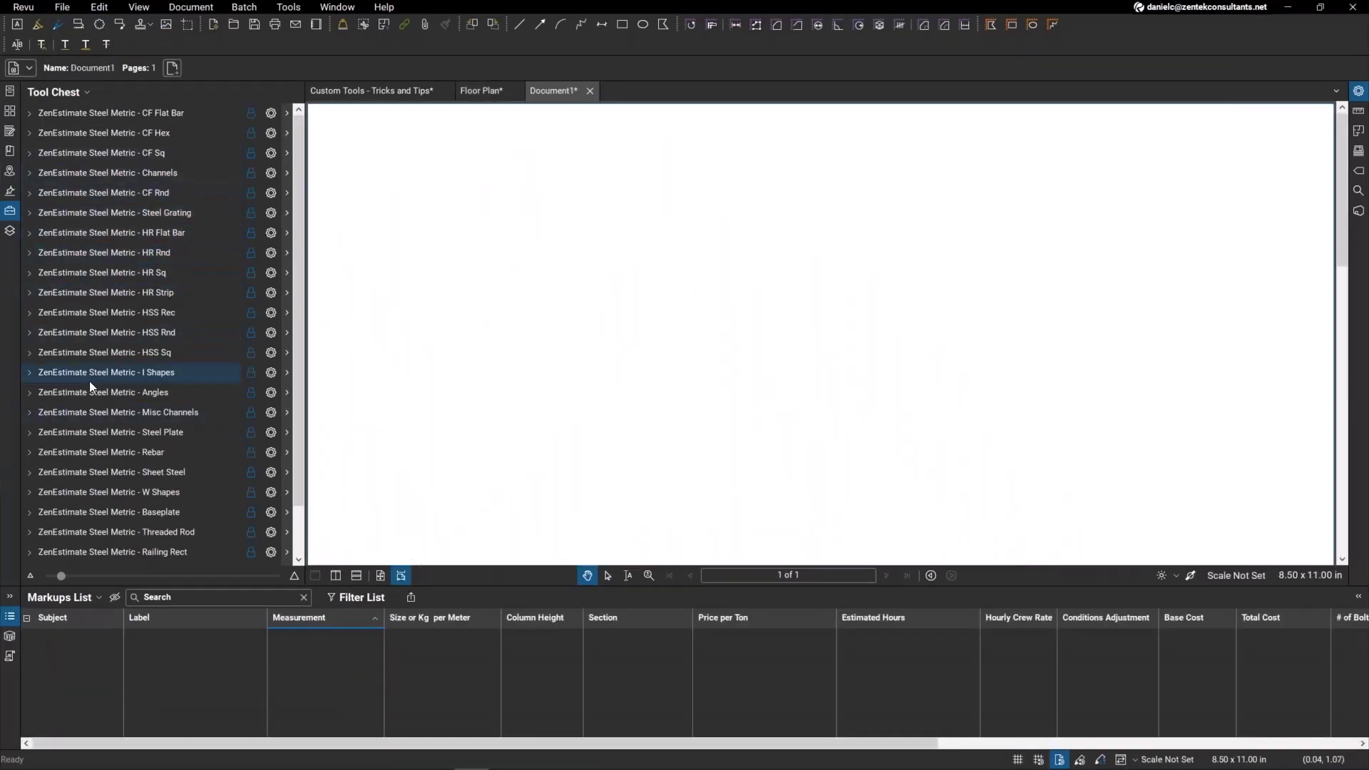
click(97, 251)
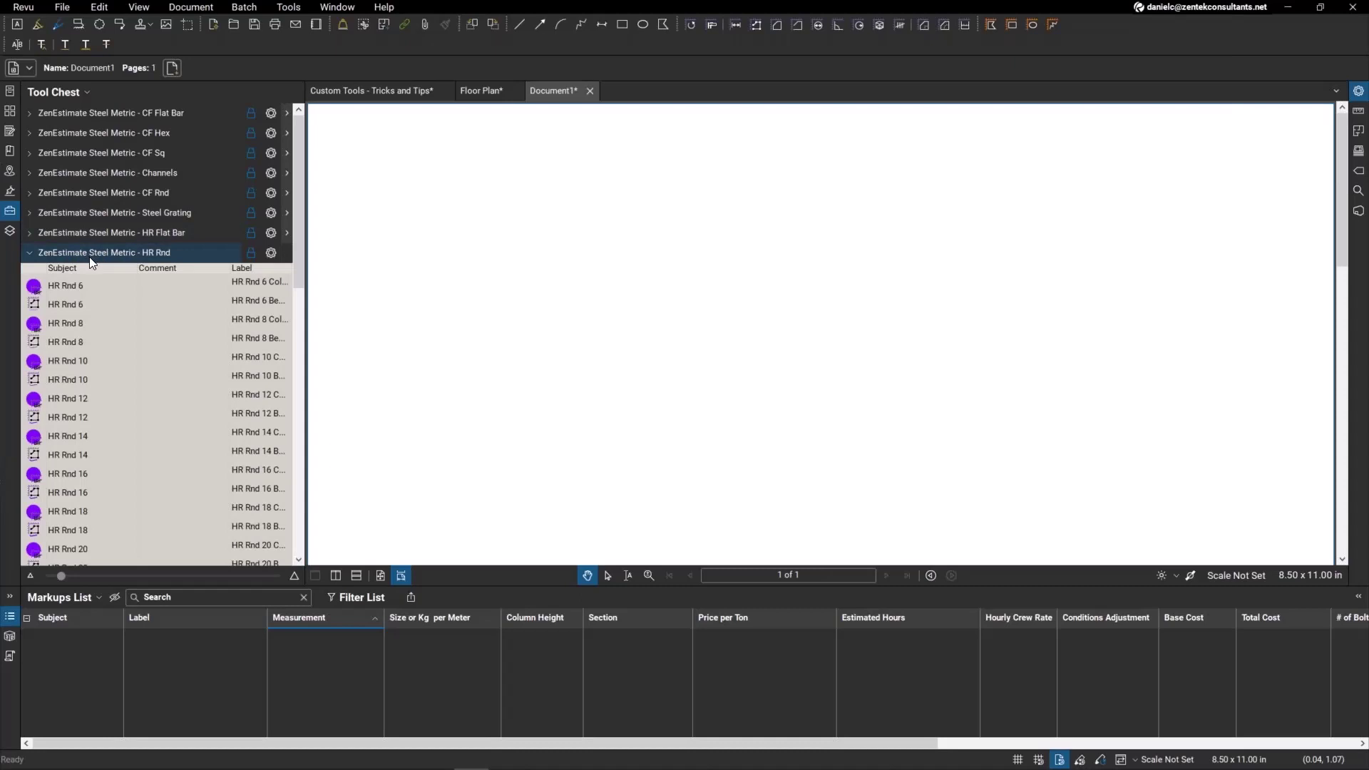
Step: Draw a three-segment HR Rnd 6 beam run at 1/16" = 1'-0" scale, measuring 25.99 m
click(55, 304)
click(448, 279)
click(729, 228)
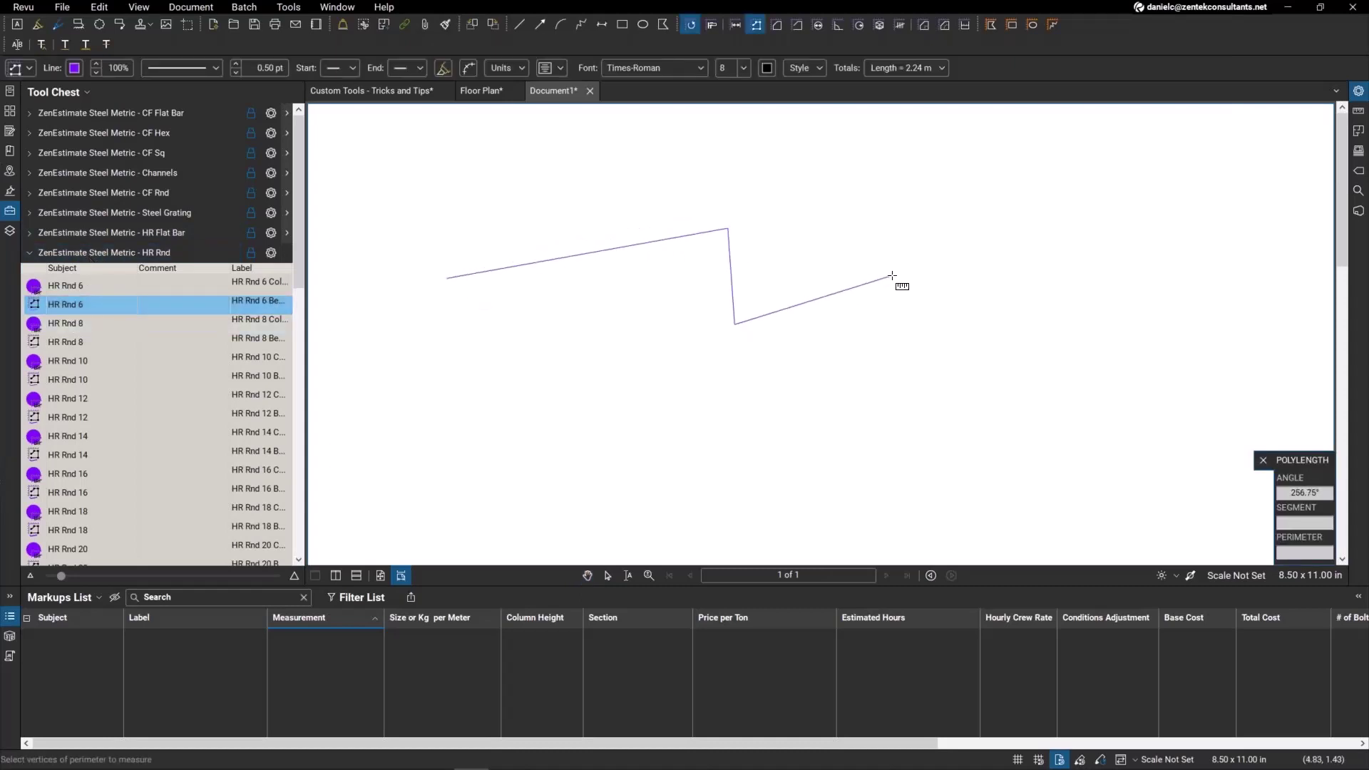
click(892, 275)
double_click(932, 365)
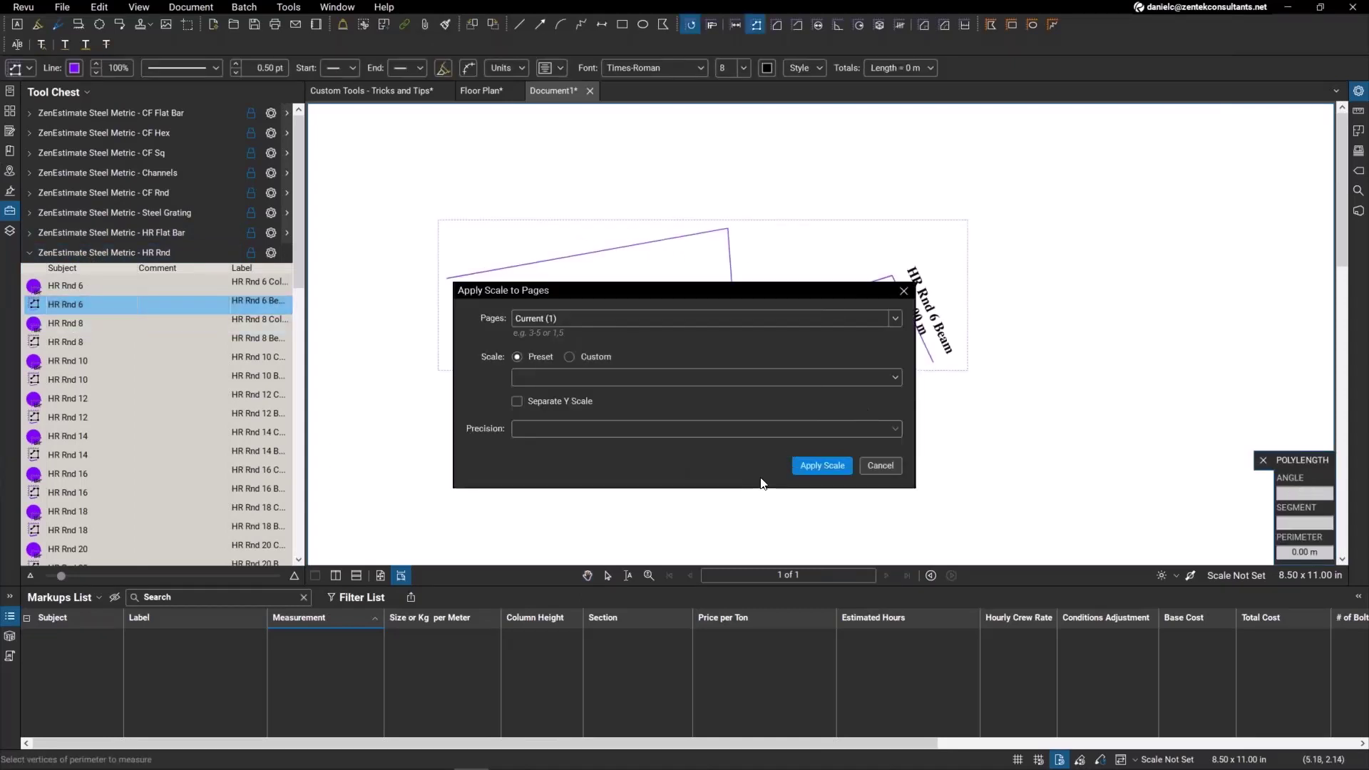
click(542, 380)
click(554, 443)
click(827, 468)
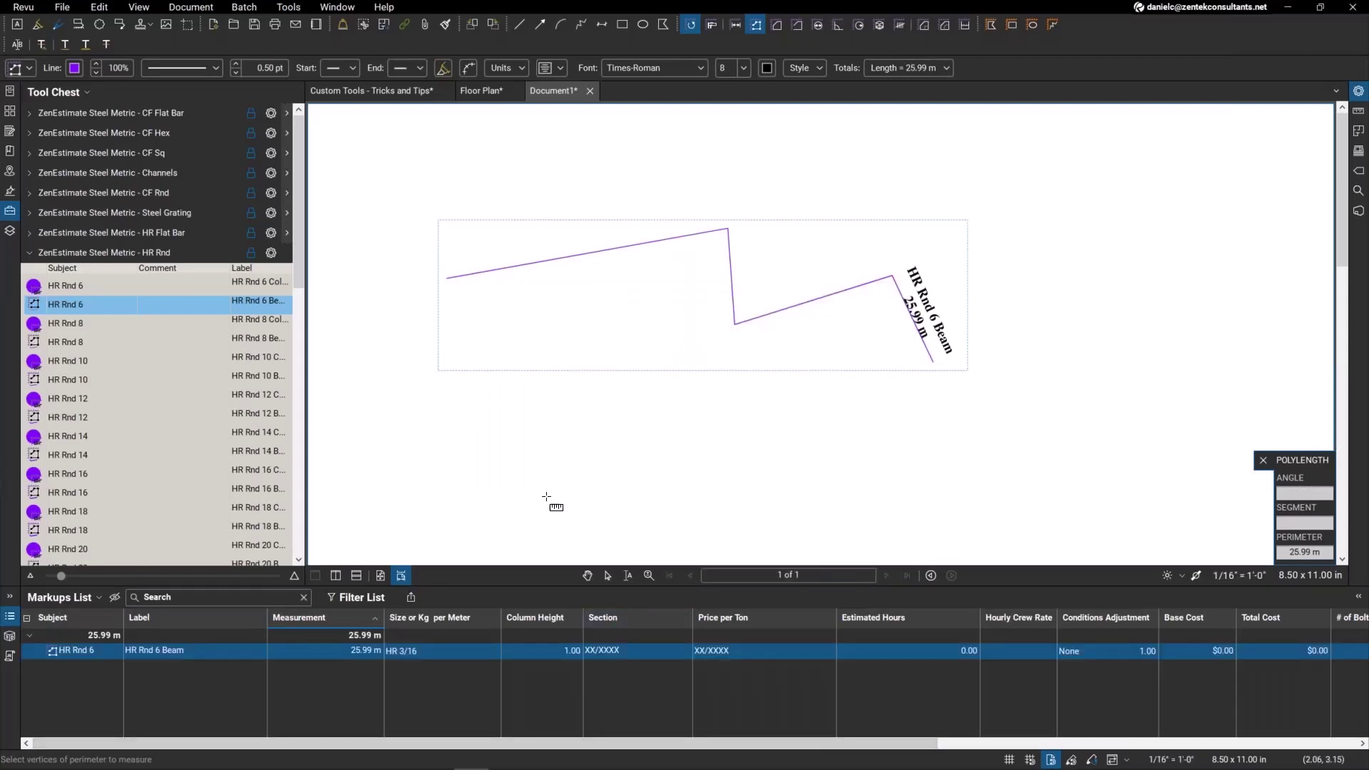
drag(192, 746, 341, 738)
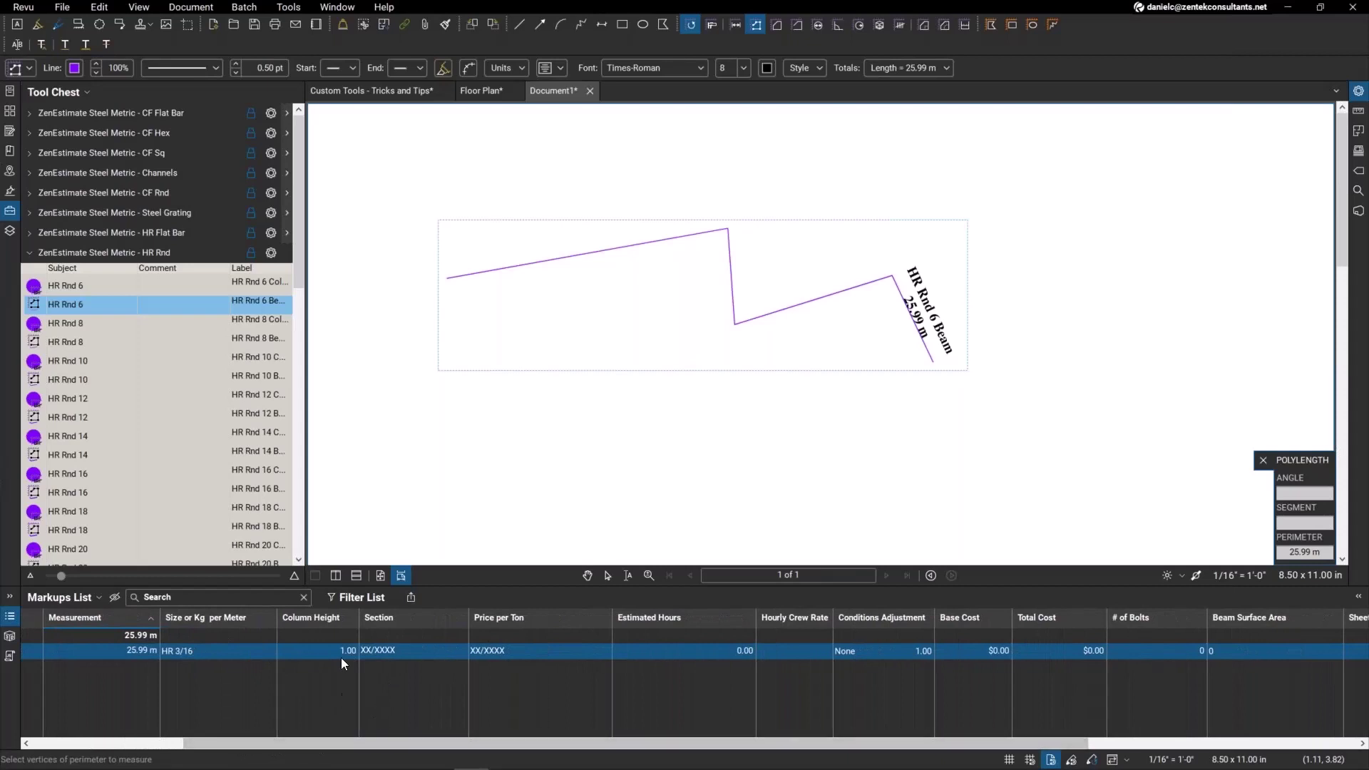
drag(498, 744, 779, 736)
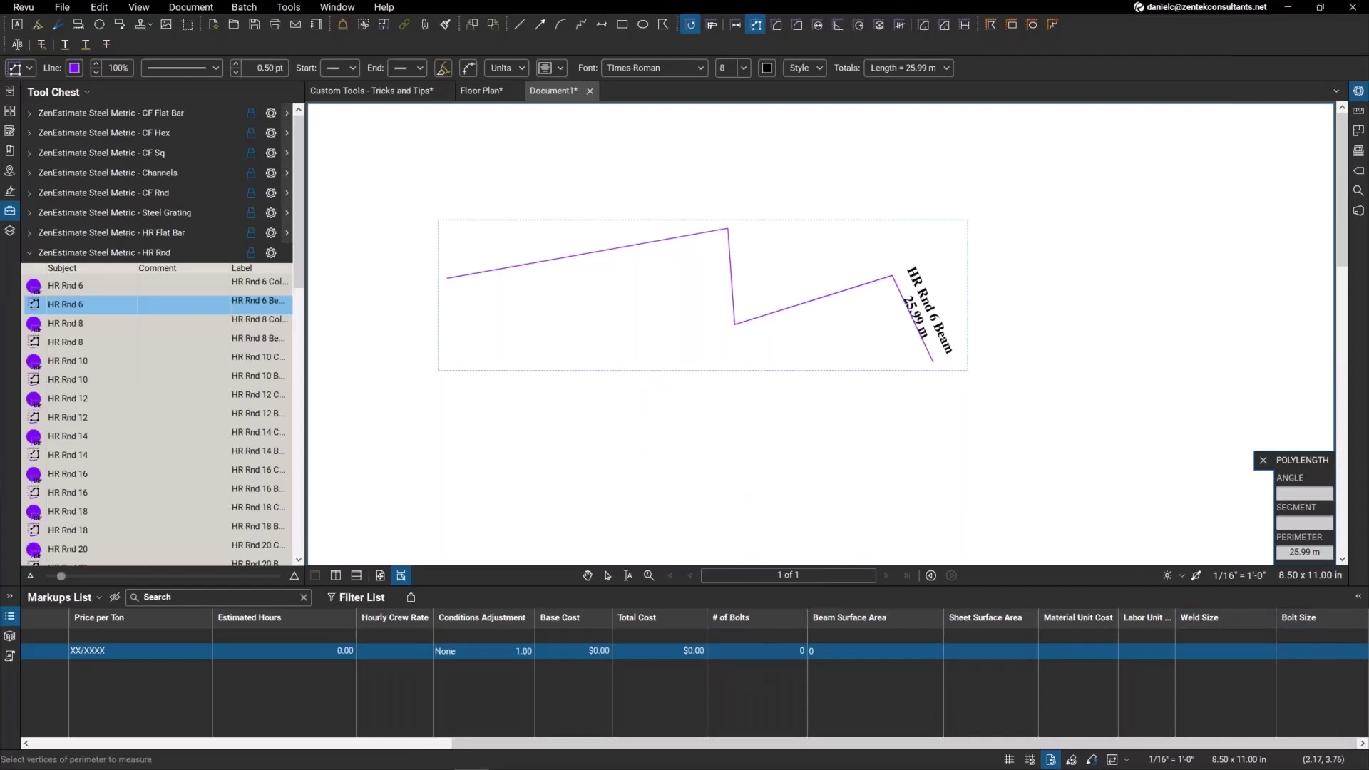
Step: Open the Markups List export options and pick an entry from them
click(411, 598)
click(521, 397)
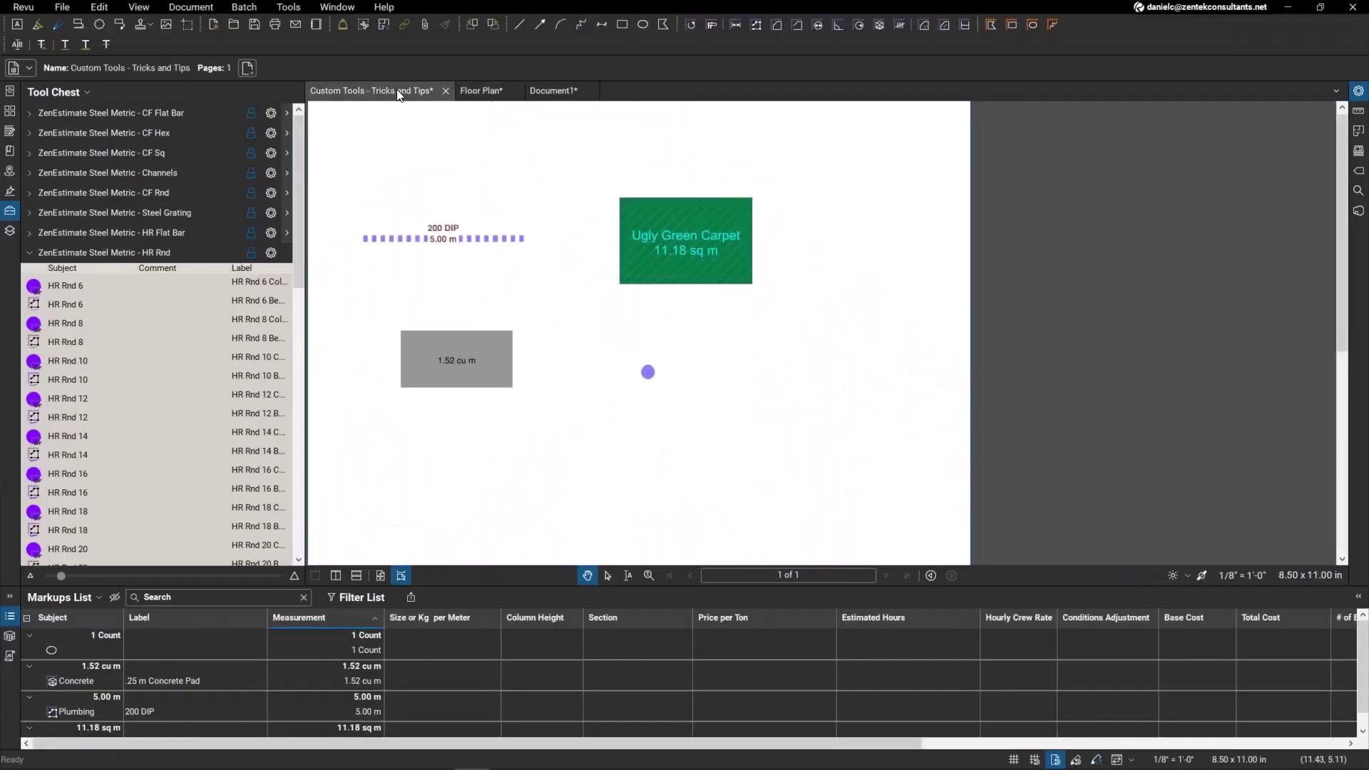
Step: Switch to the personal workspace profile, arm the Plumbing custom tool, and show the Floor Plan
click(28, 7)
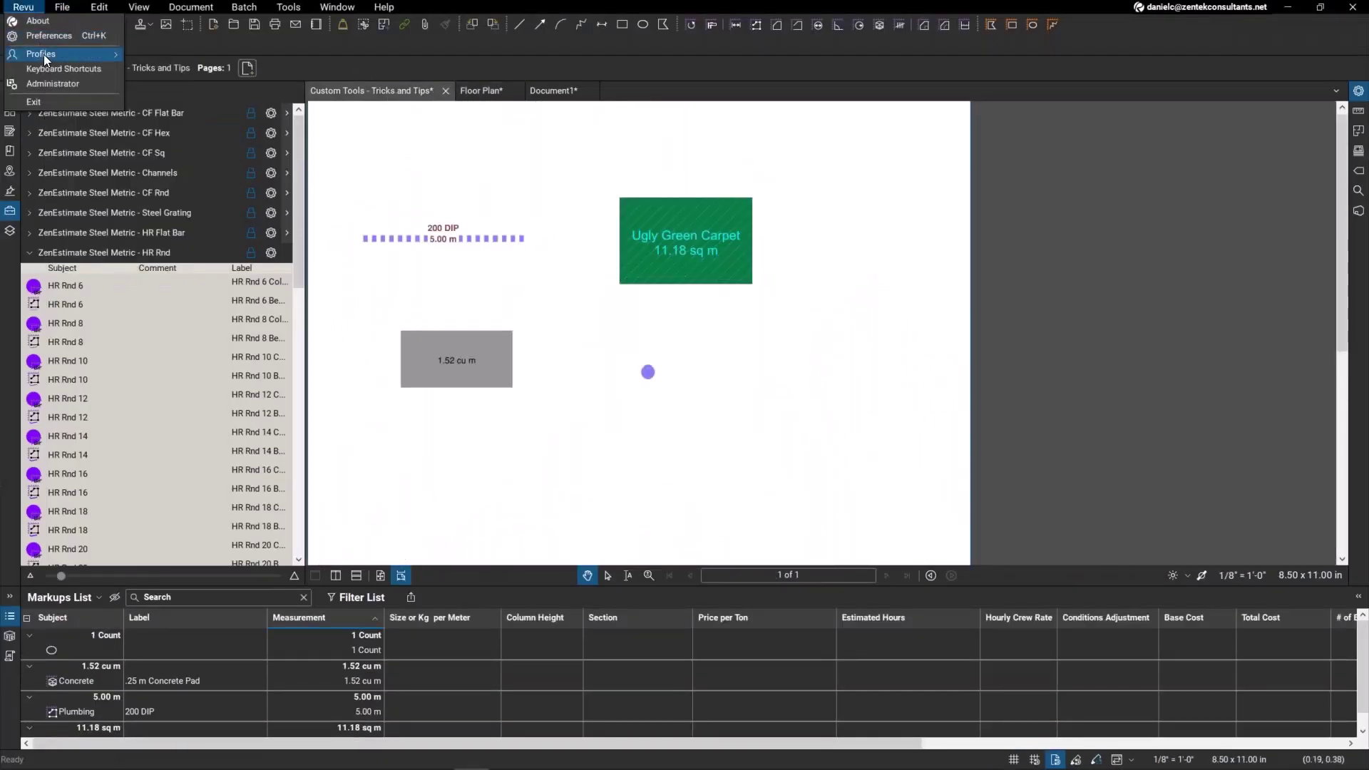
mouse_move(44, 54)
click(173, 129)
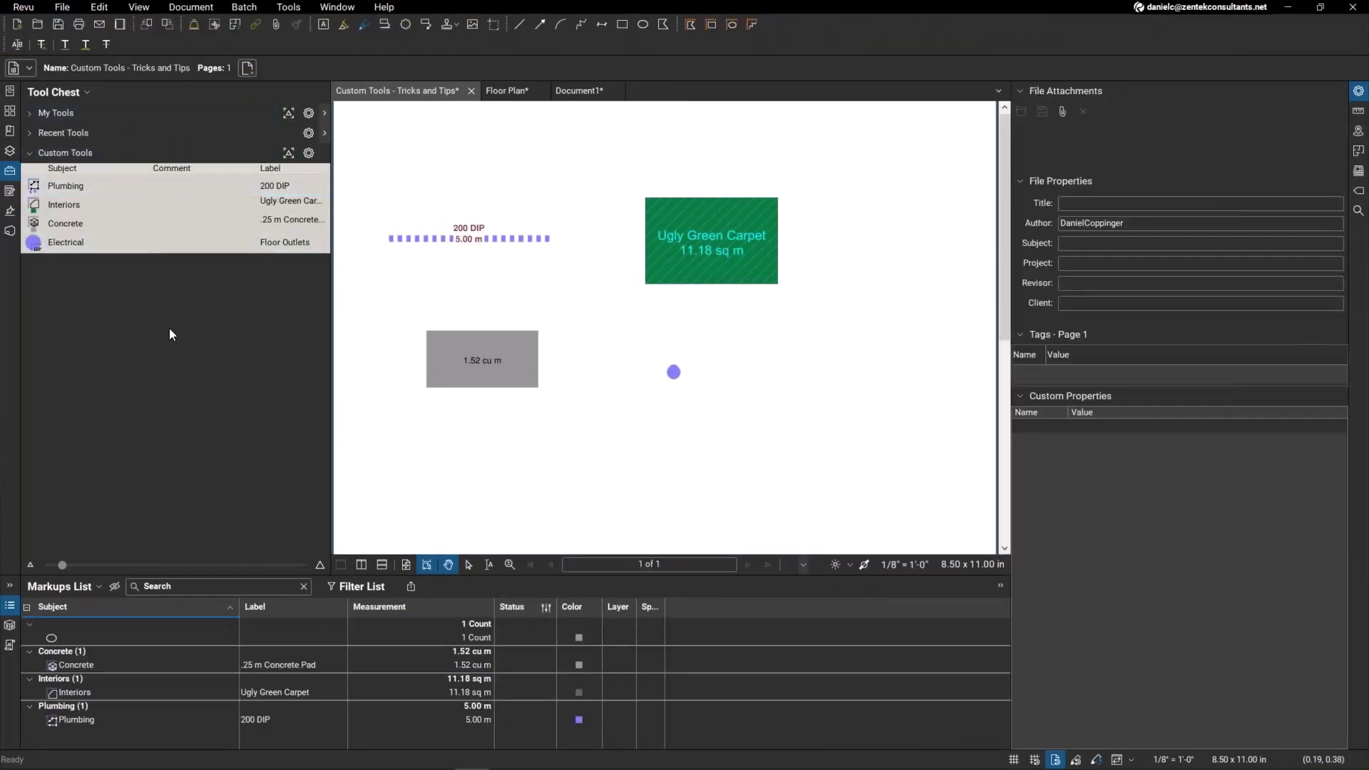
click(113, 191)
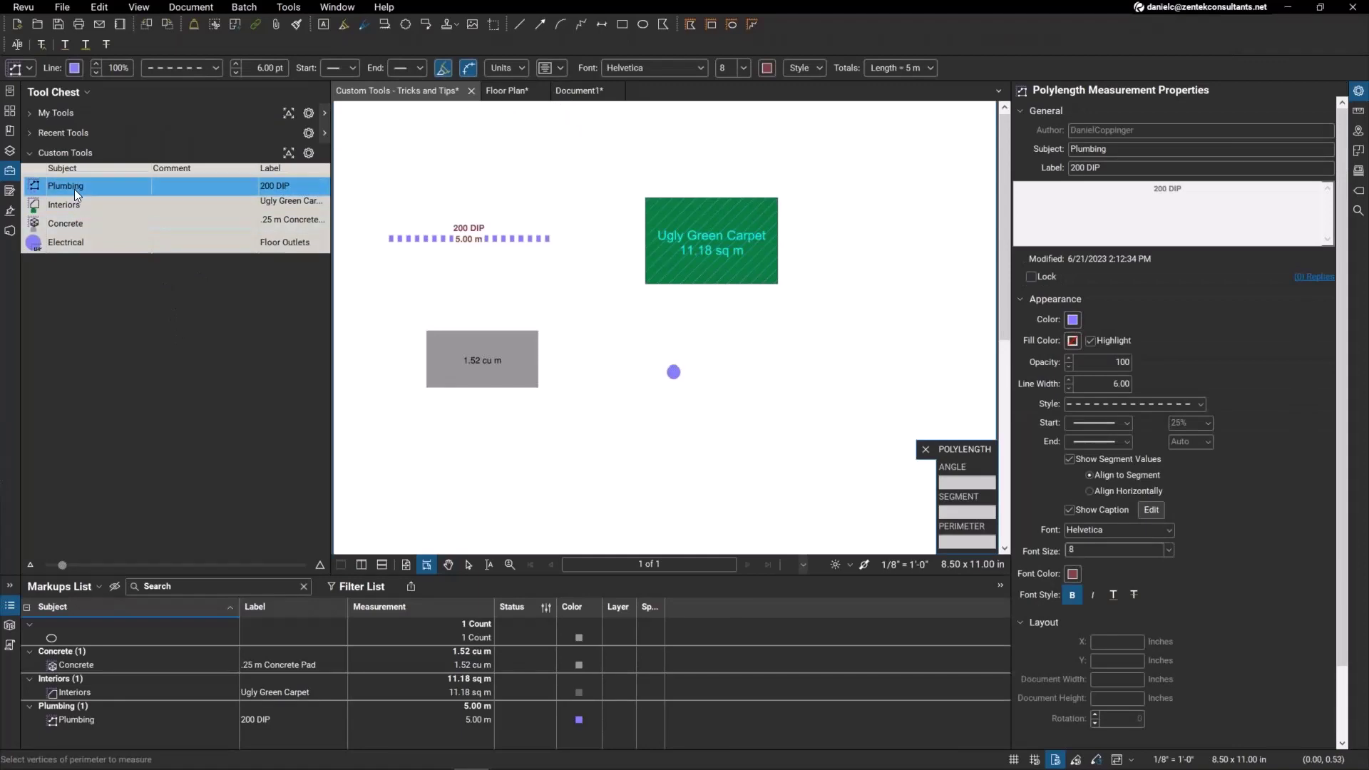
click(504, 92)
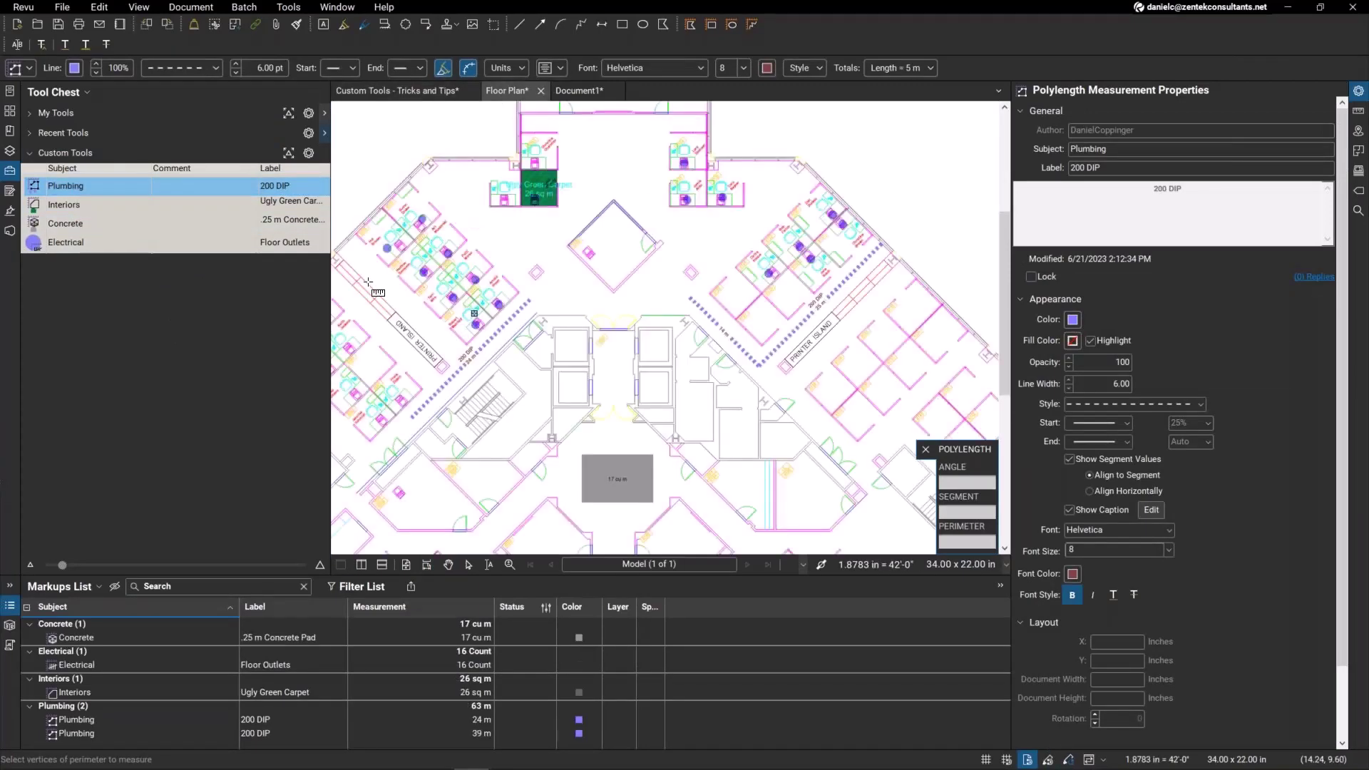
scroll(507, 329, up, 5)
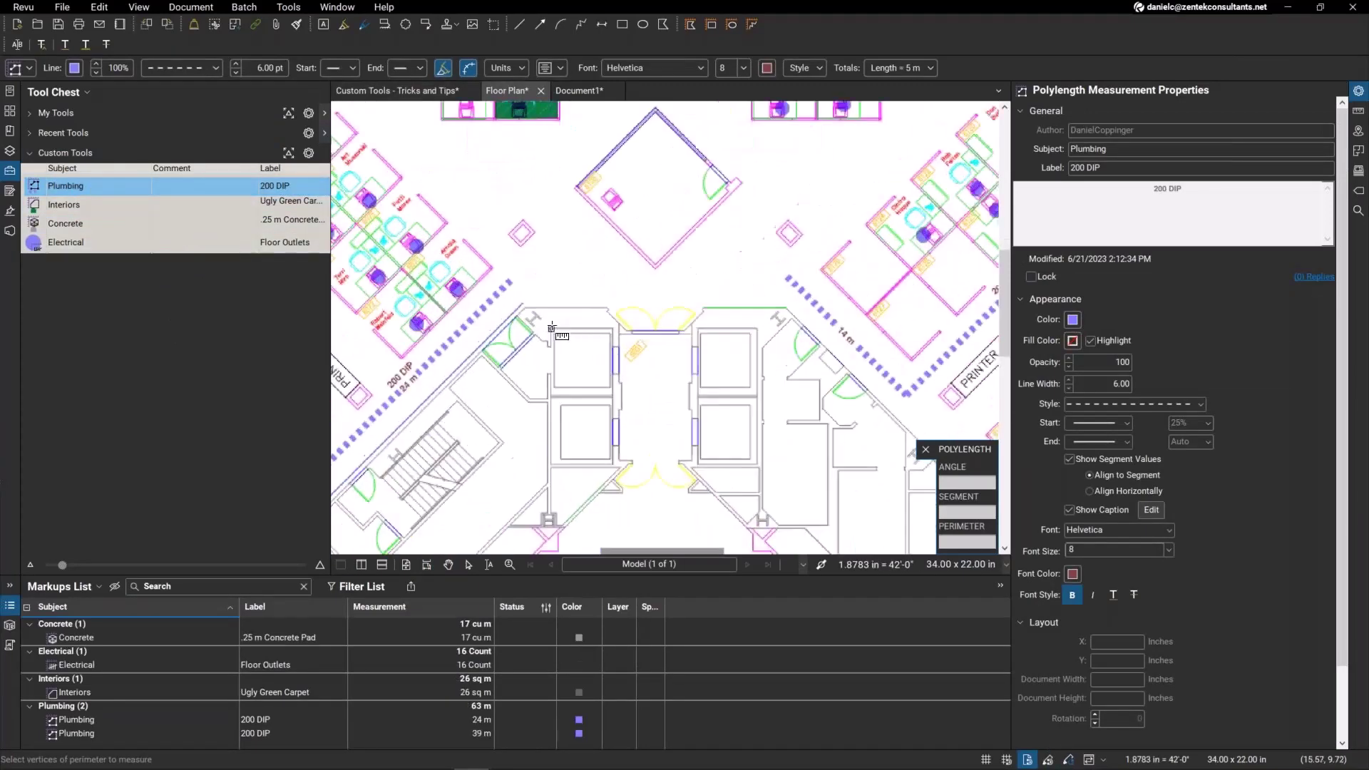
click(507, 328)
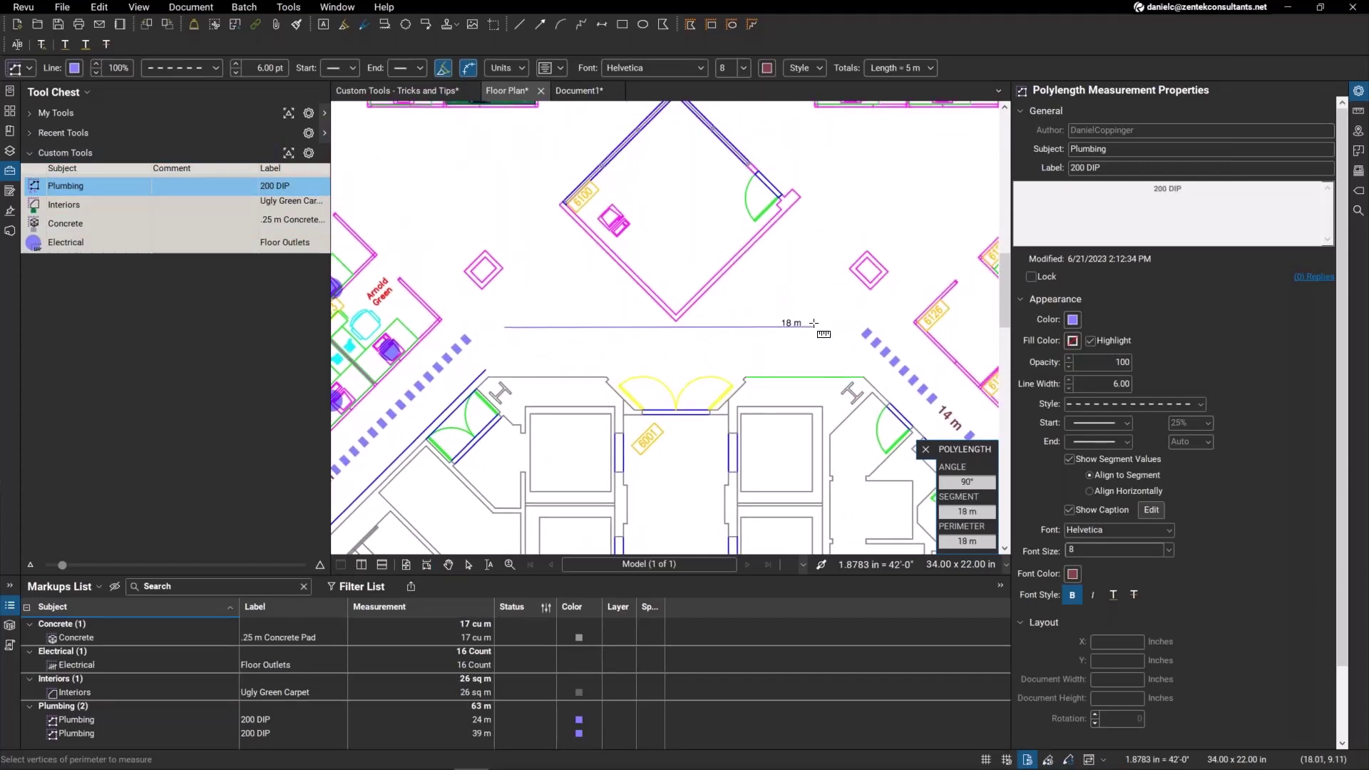
double_click(823, 321)
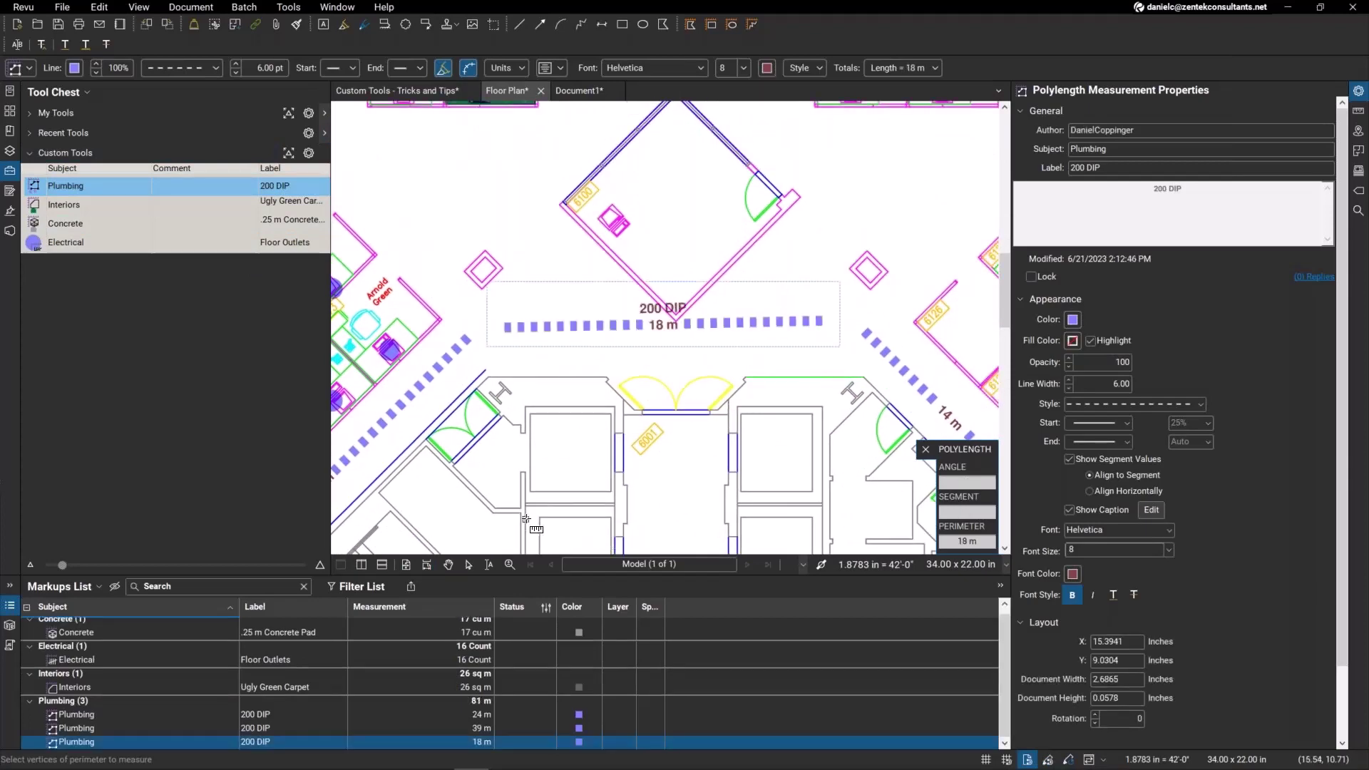
key(Escape)
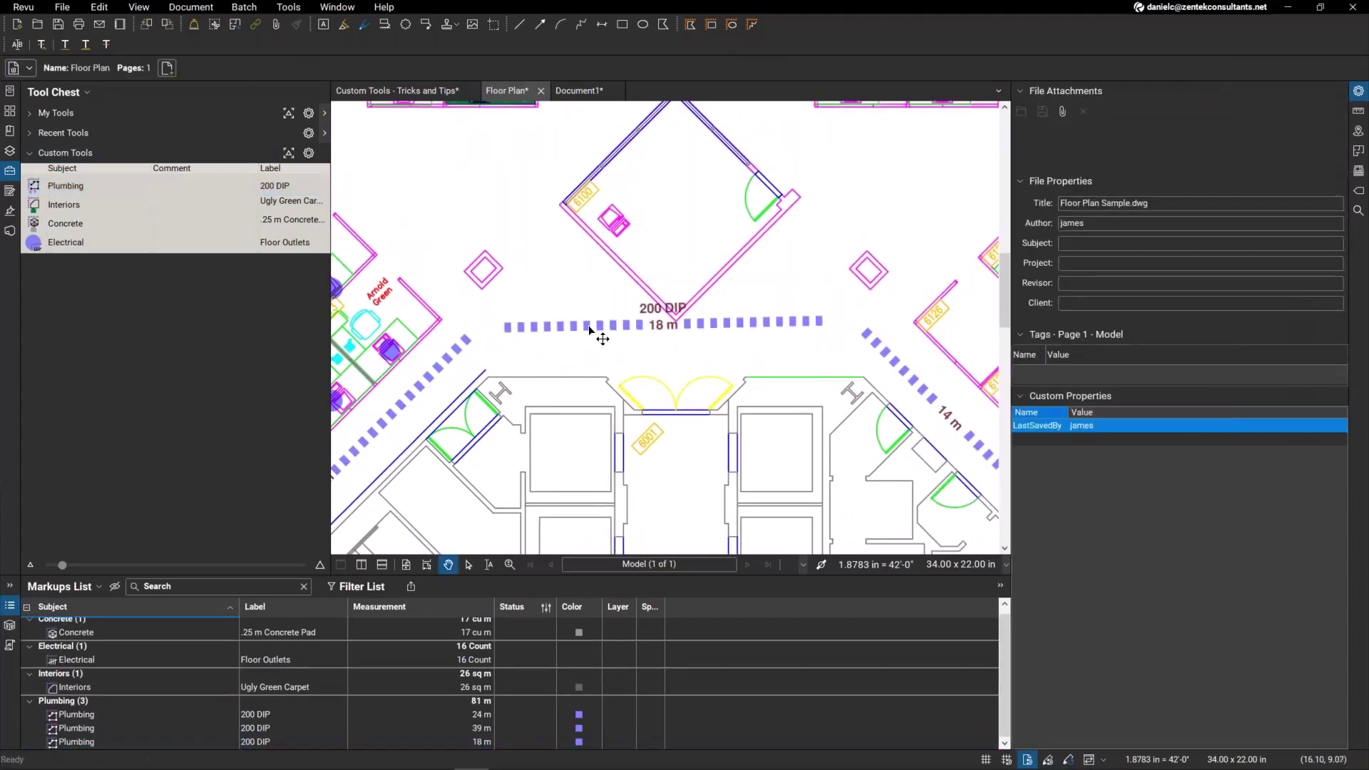
click(599, 330)
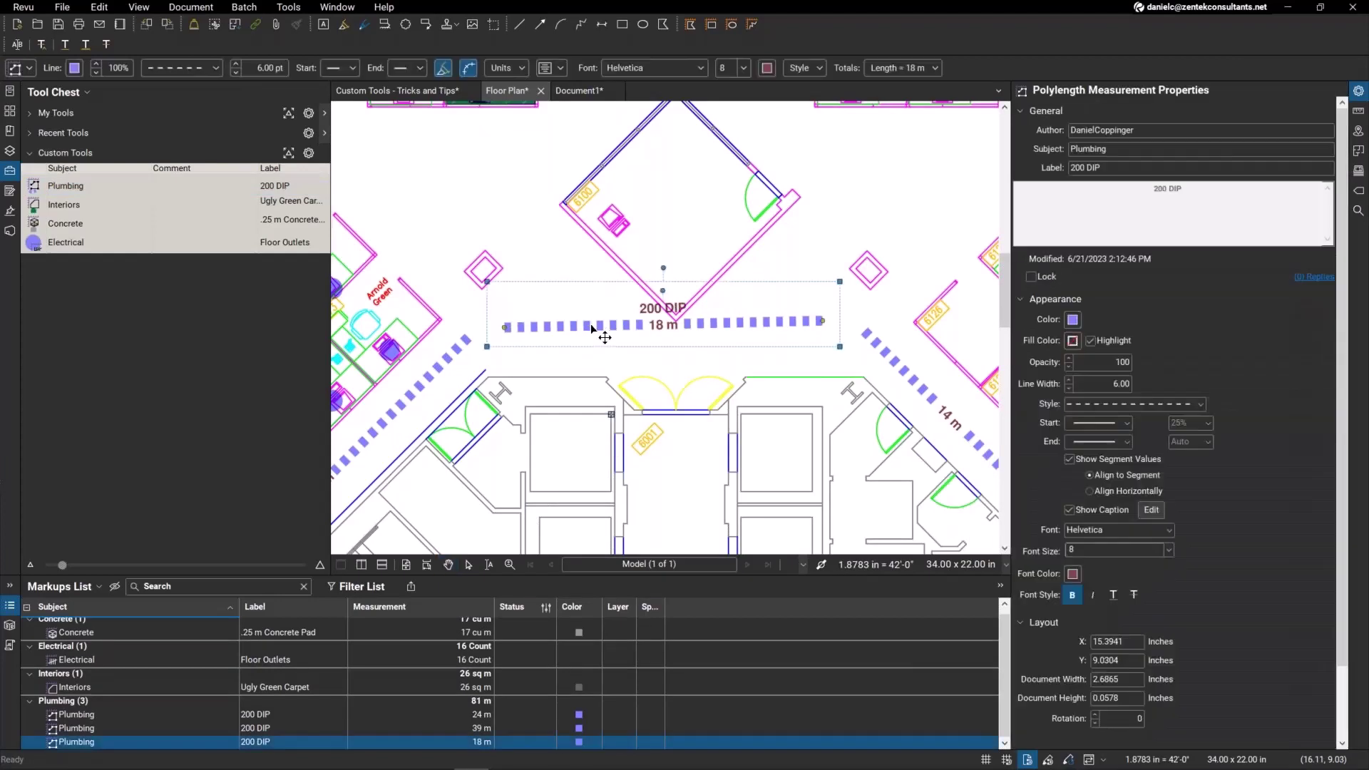
click(1073, 319)
click(1119, 376)
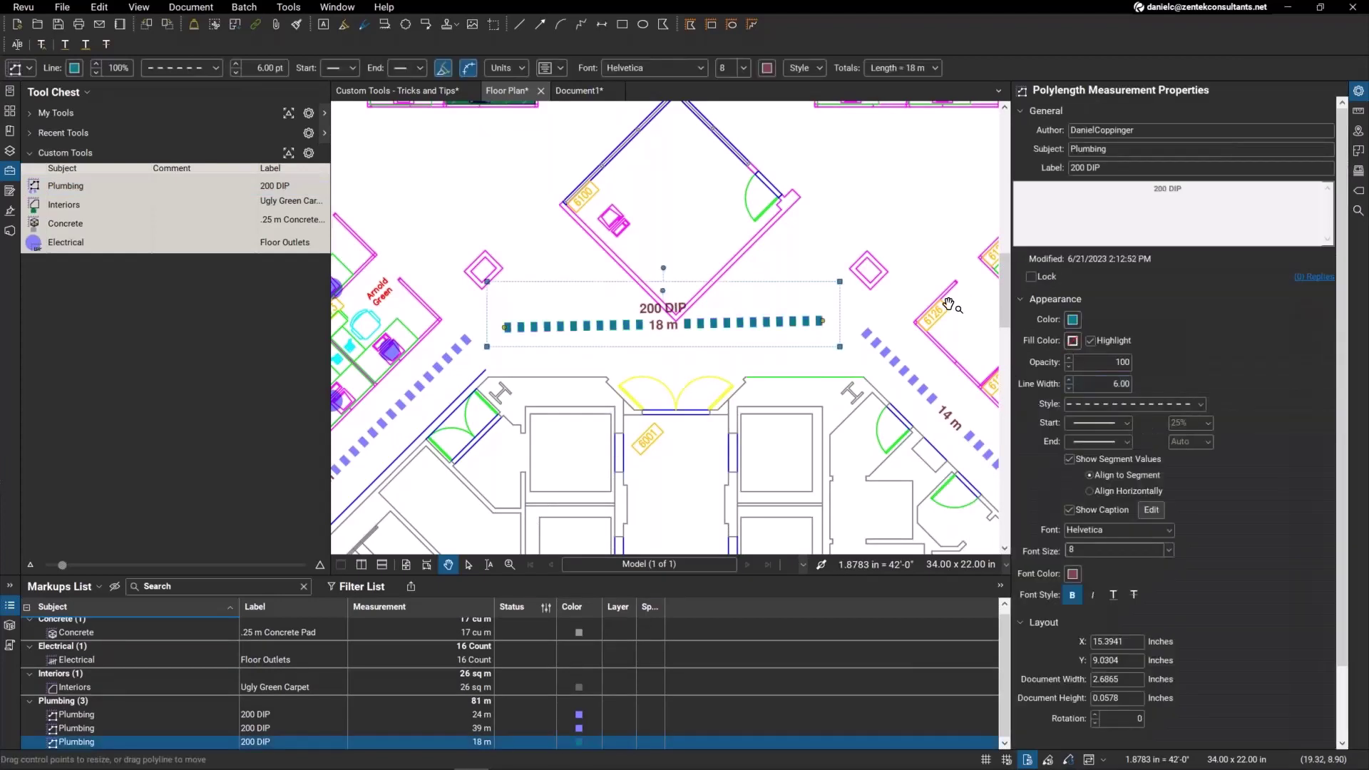
click(1069, 380)
click(1068, 379)
click(589, 266)
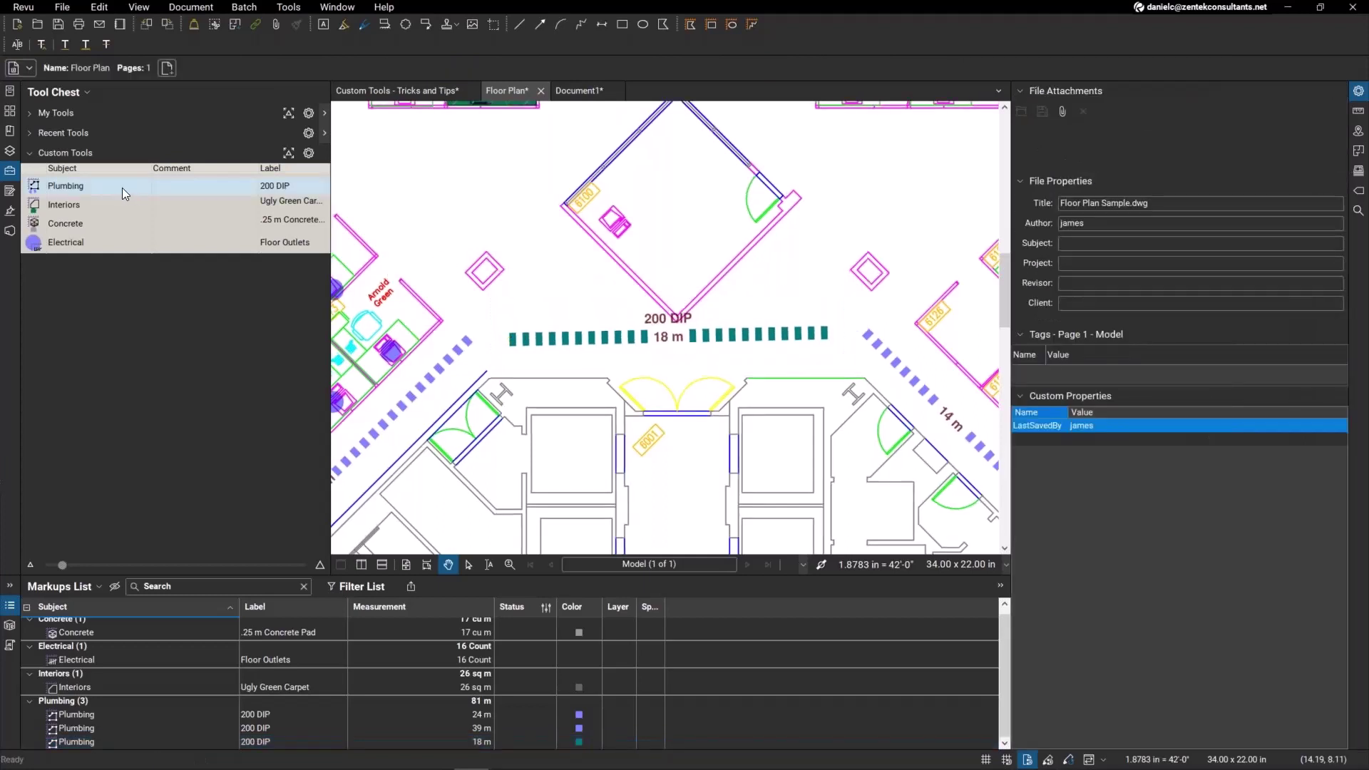
click(117, 186)
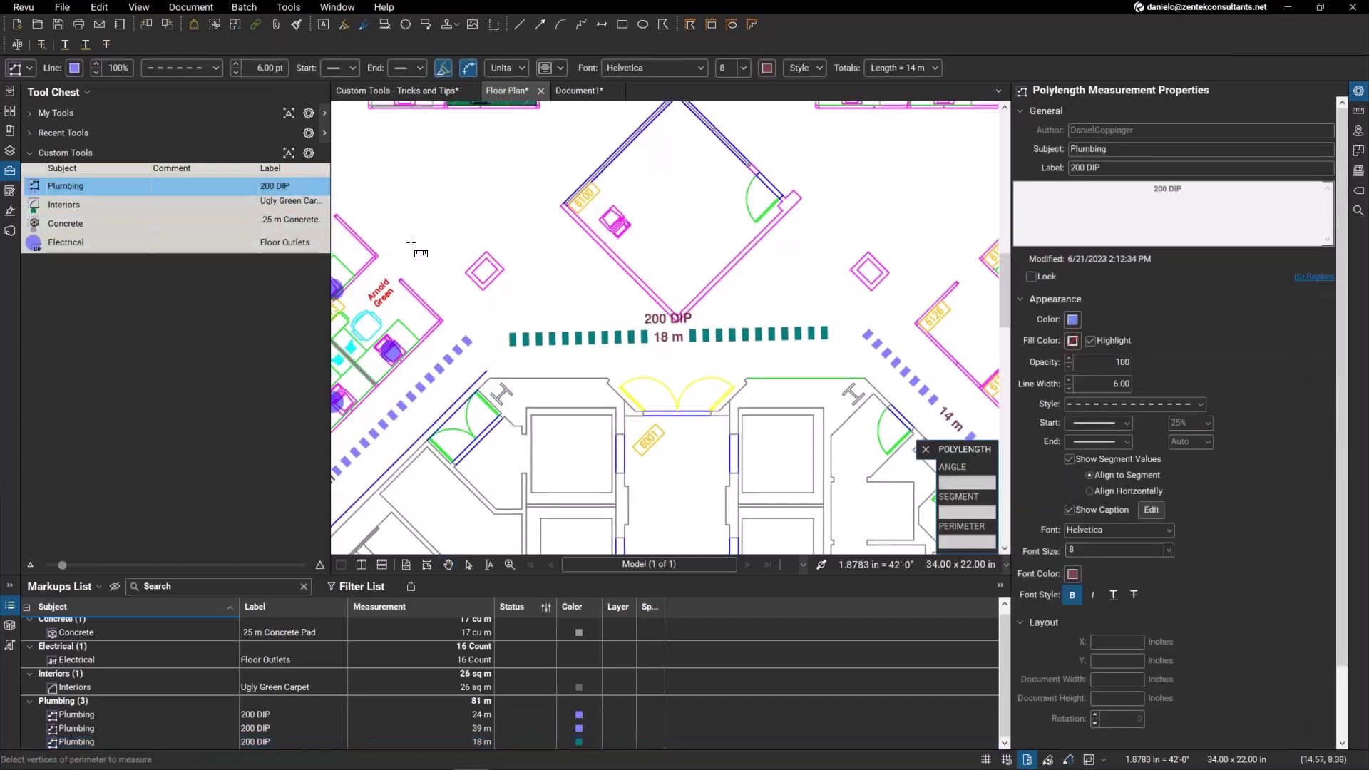
click(405, 173)
double_click(603, 171)
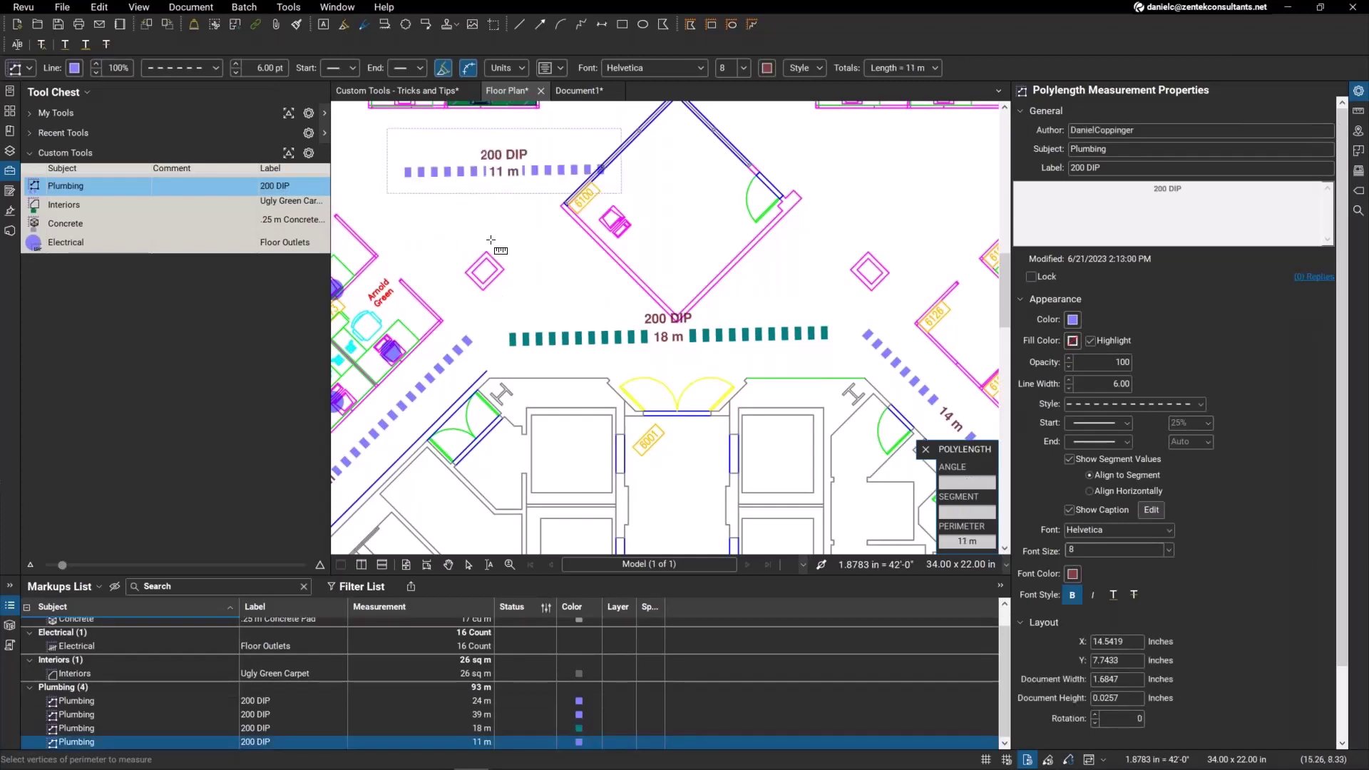
key(Escape)
click(512, 182)
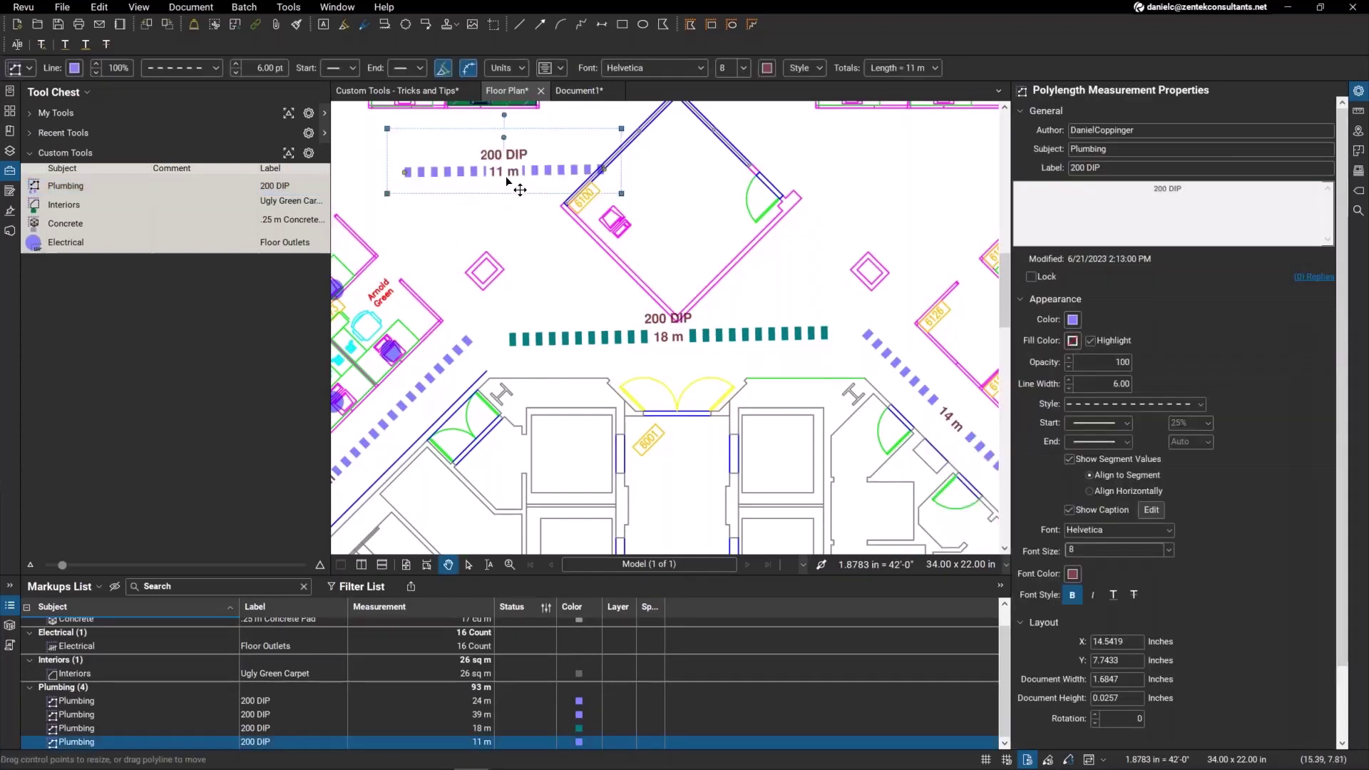
key(ctrl+z)
key(ctrl+z)
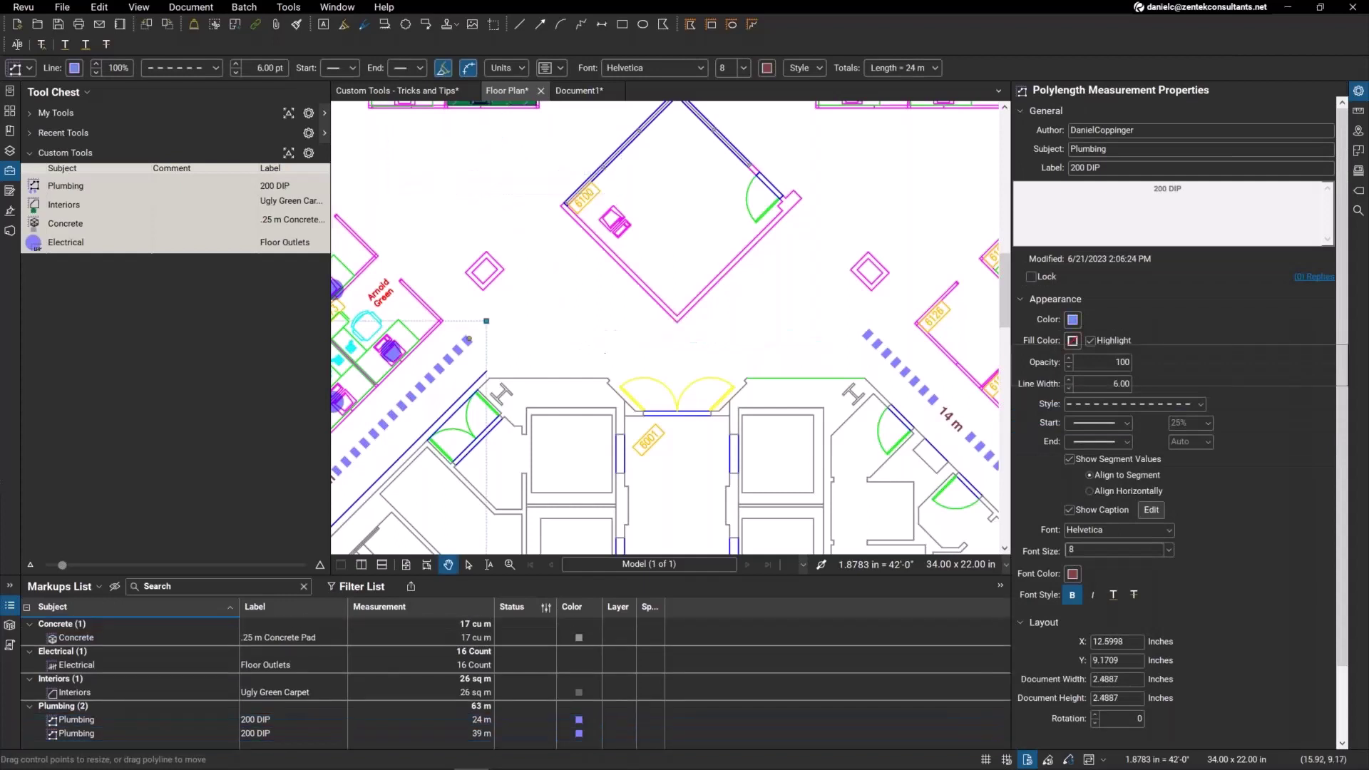
Step: Set the Plumbing tool's colour to orange and its line width to 9
click(114, 187)
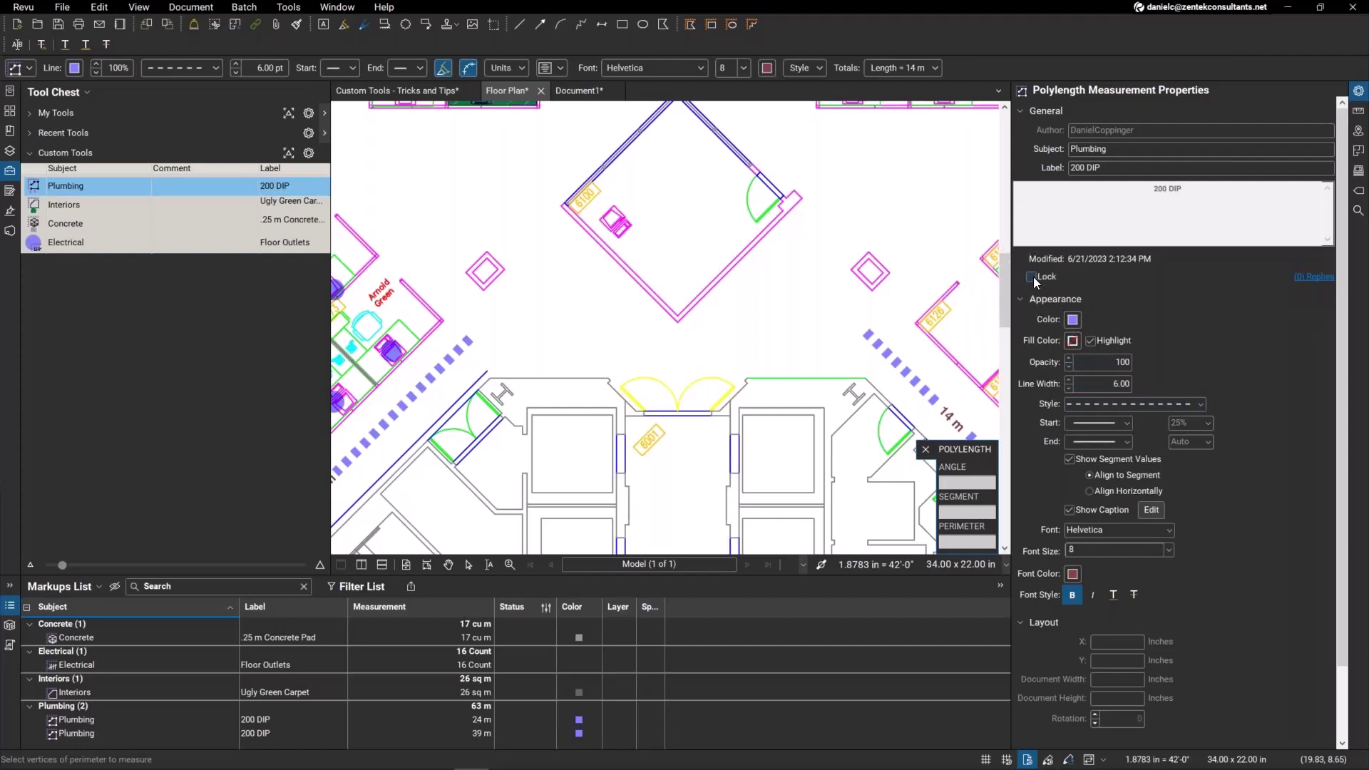
click(1074, 321)
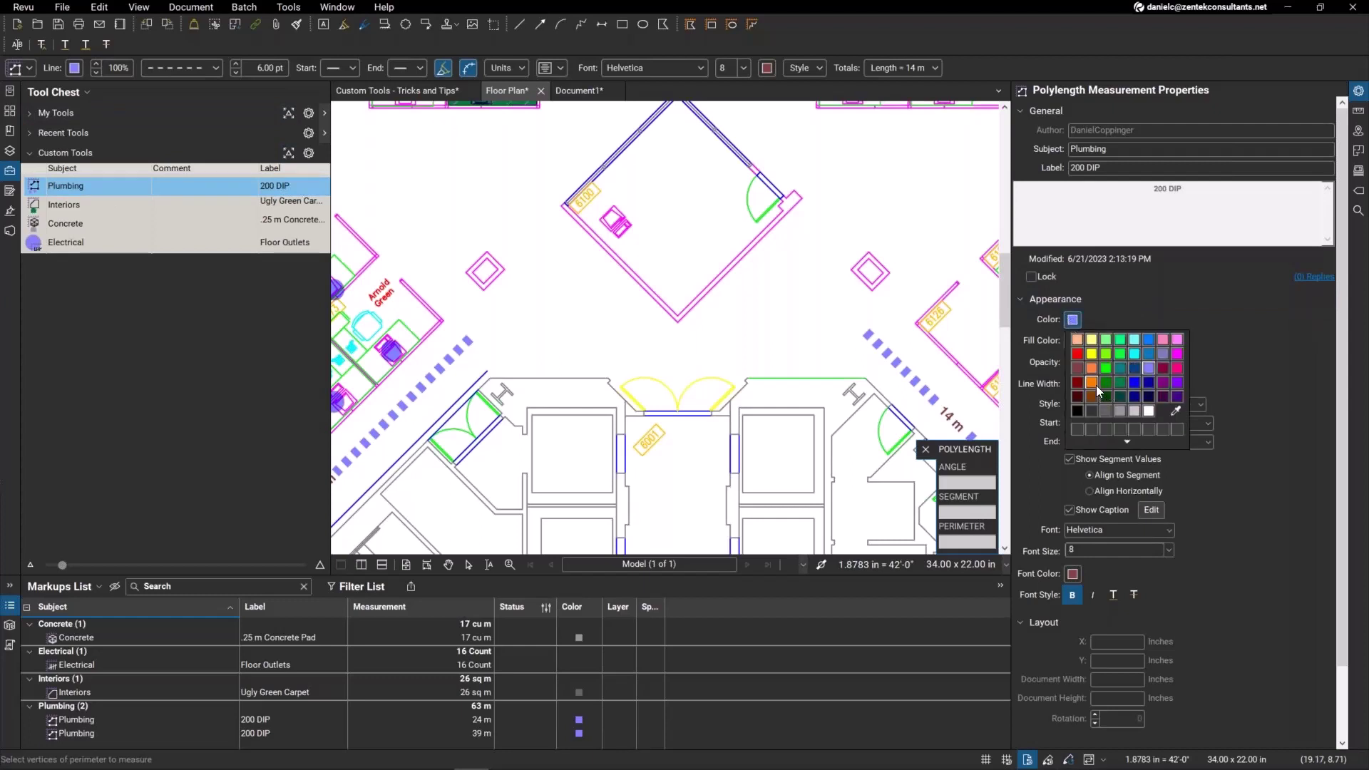
click(1092, 382)
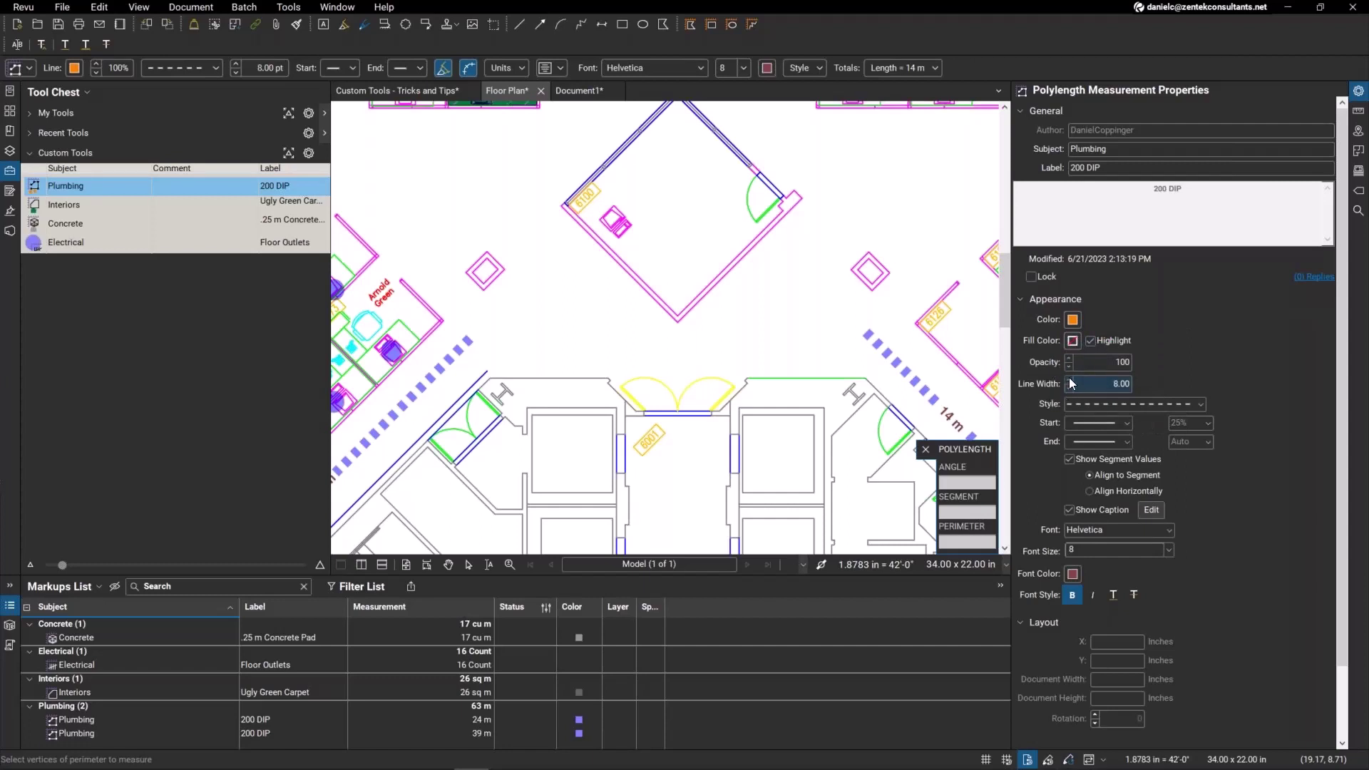
text(9)
key(Tab)
Step: Measure a new orange 16 m 200 DIP plumbing run across the floor plan
click(126, 191)
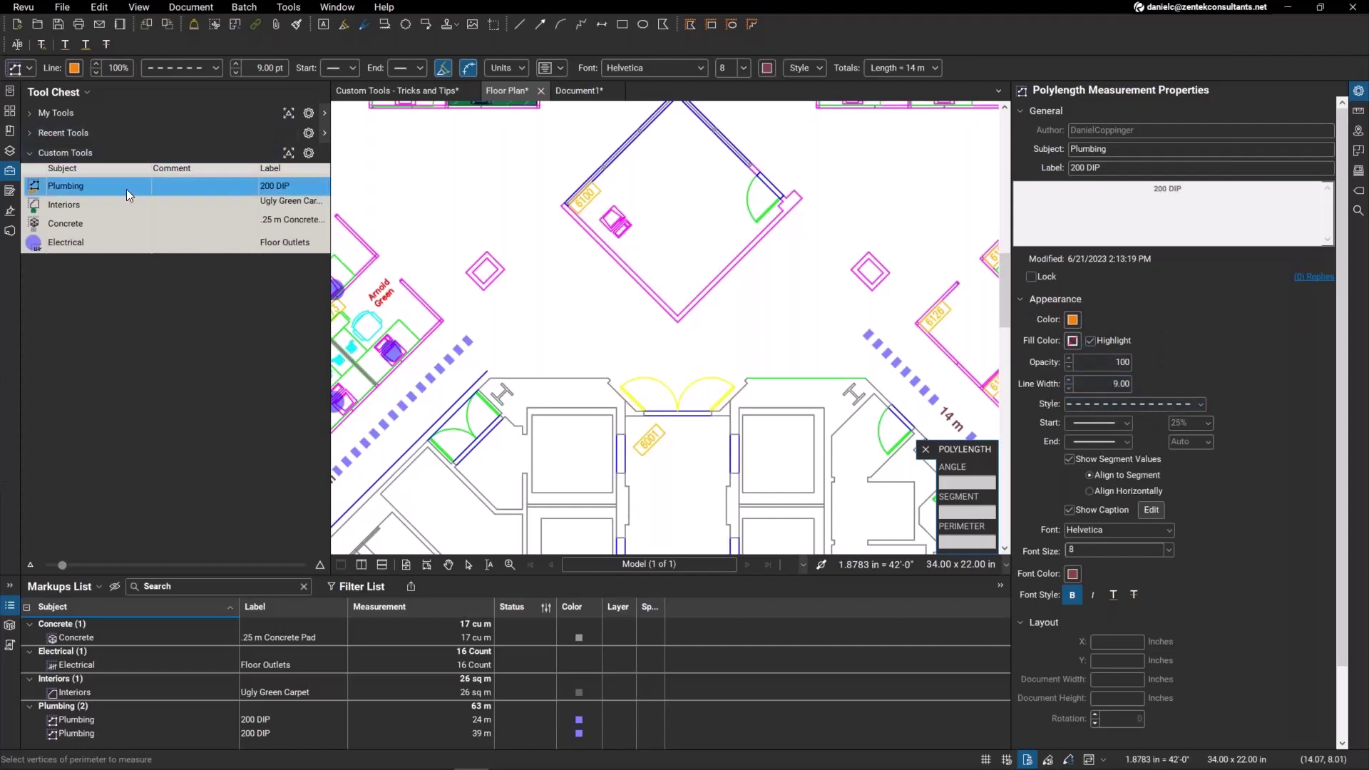
click(521, 323)
double_click(801, 326)
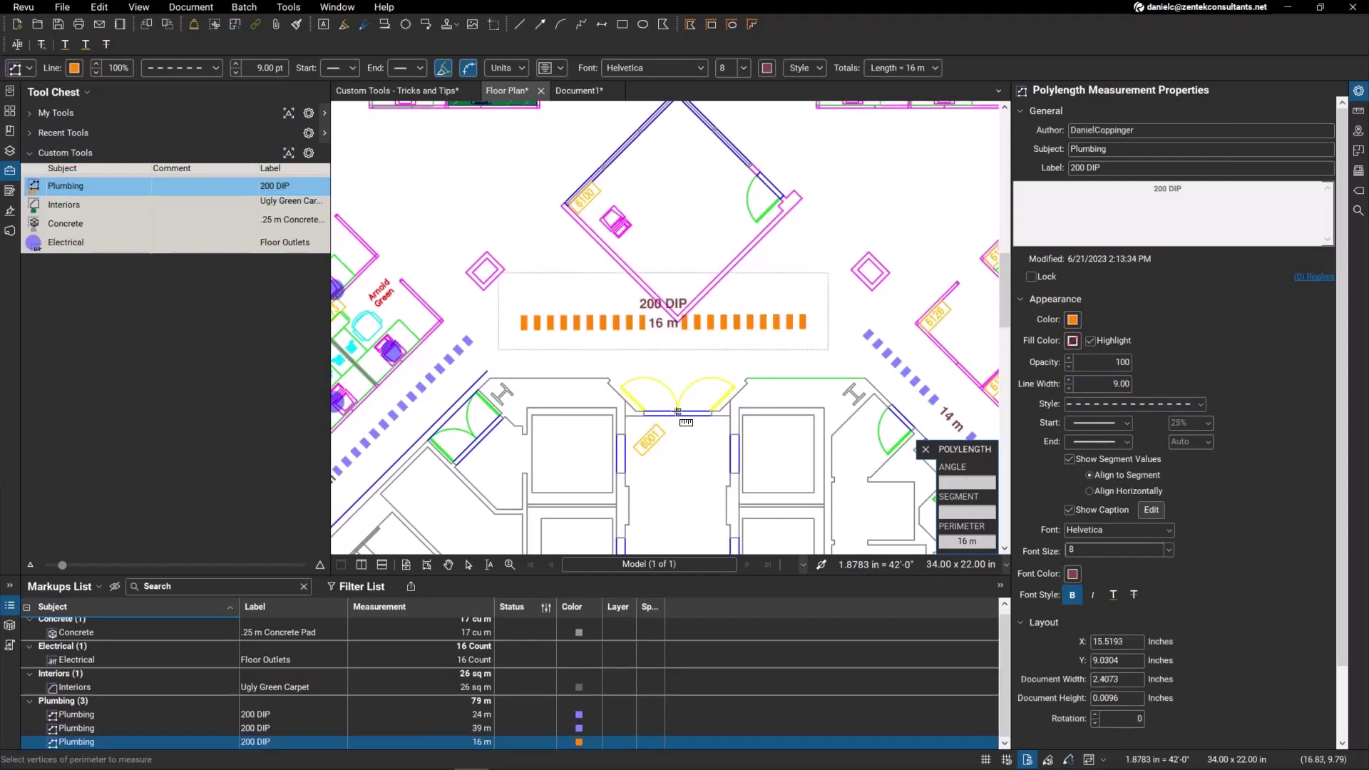
Step: Save the Custom Tools set so the orange, 9-pt Plumbing style is kept
click(309, 153)
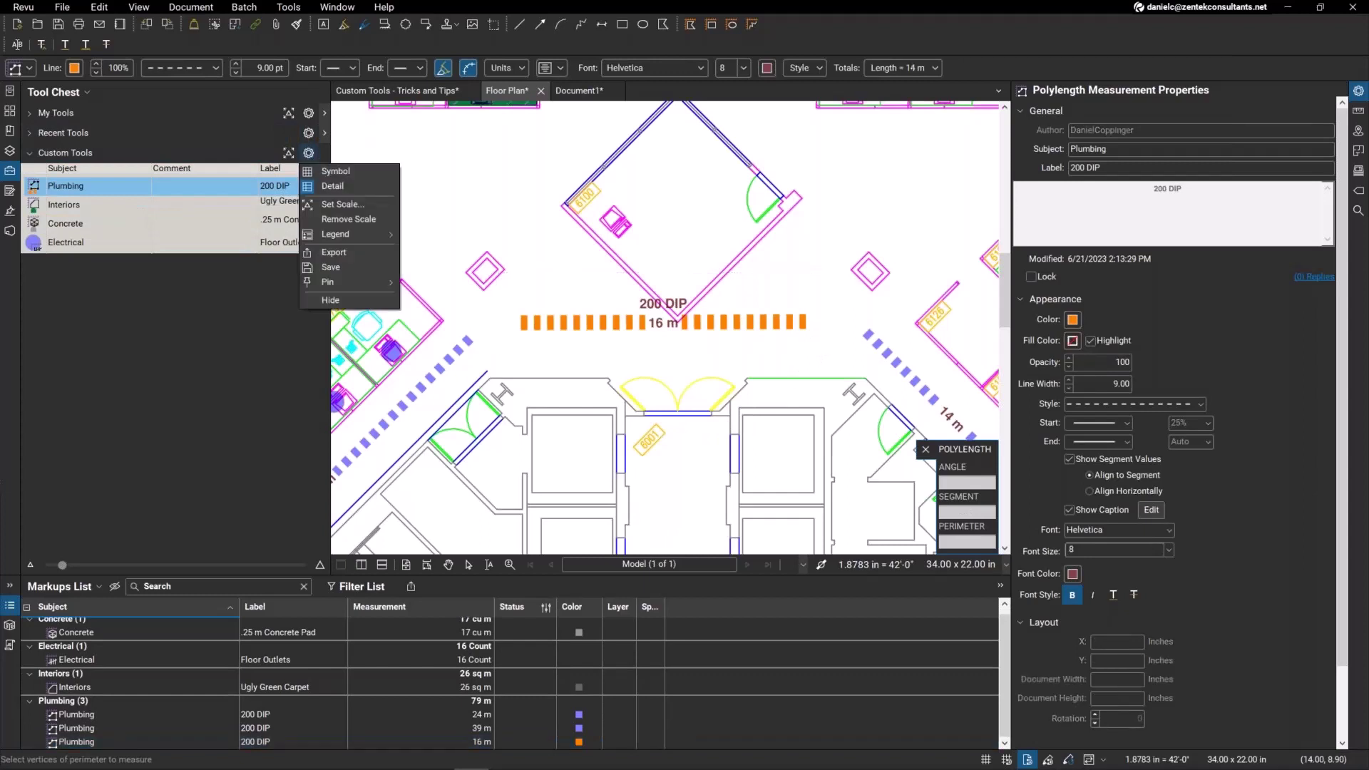
click(351, 269)
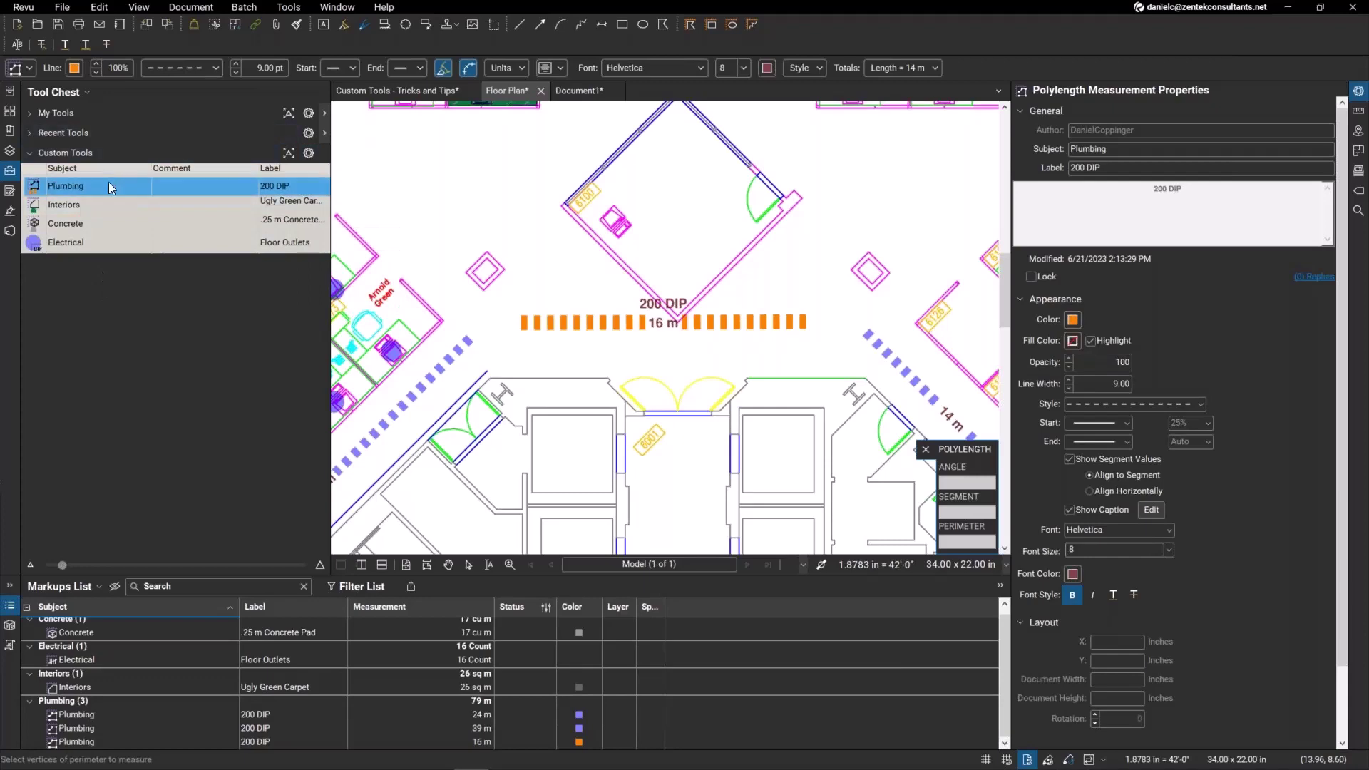
scroll(685, 404, down, 3)
scroll(686, 403, up, 5)
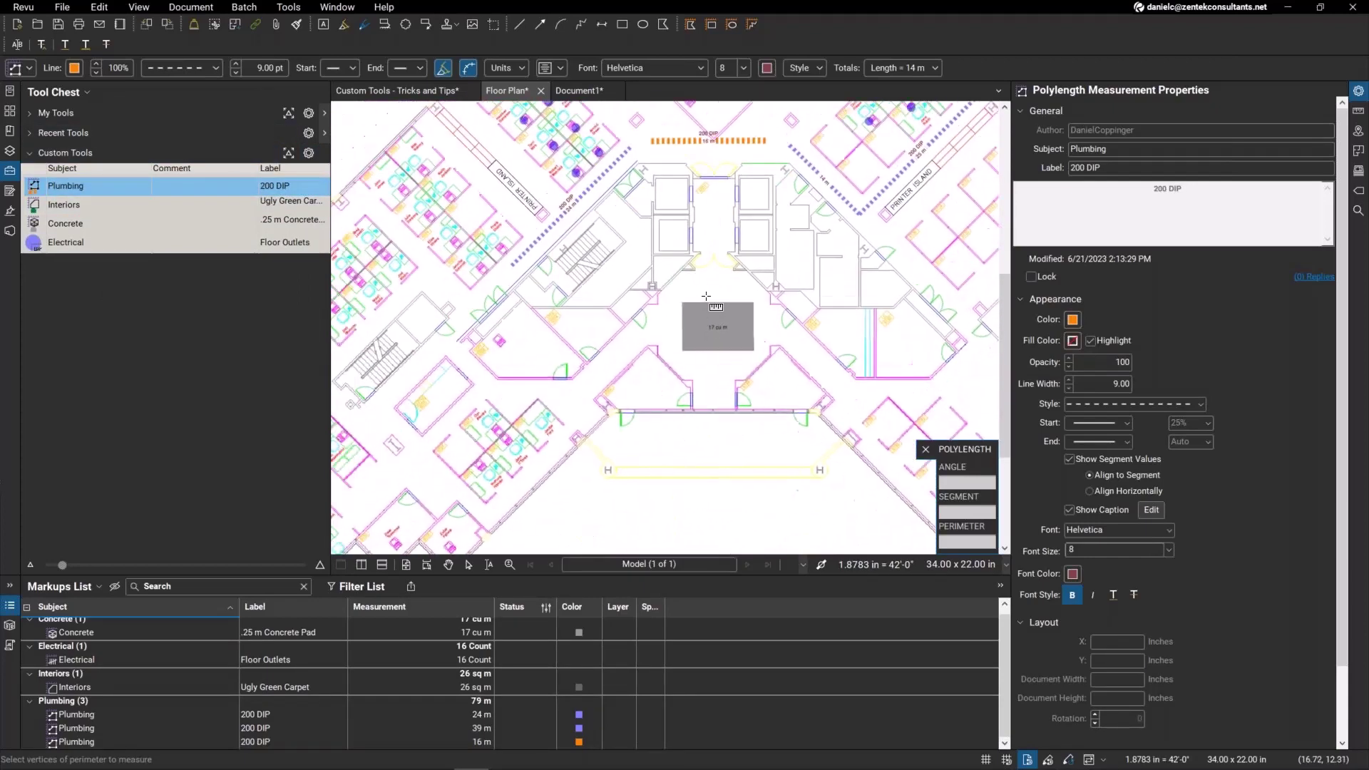
Step: Draw an orange 11 m test plumbing run, then exit the measuring tool
click(681, 226)
double_click(810, 223)
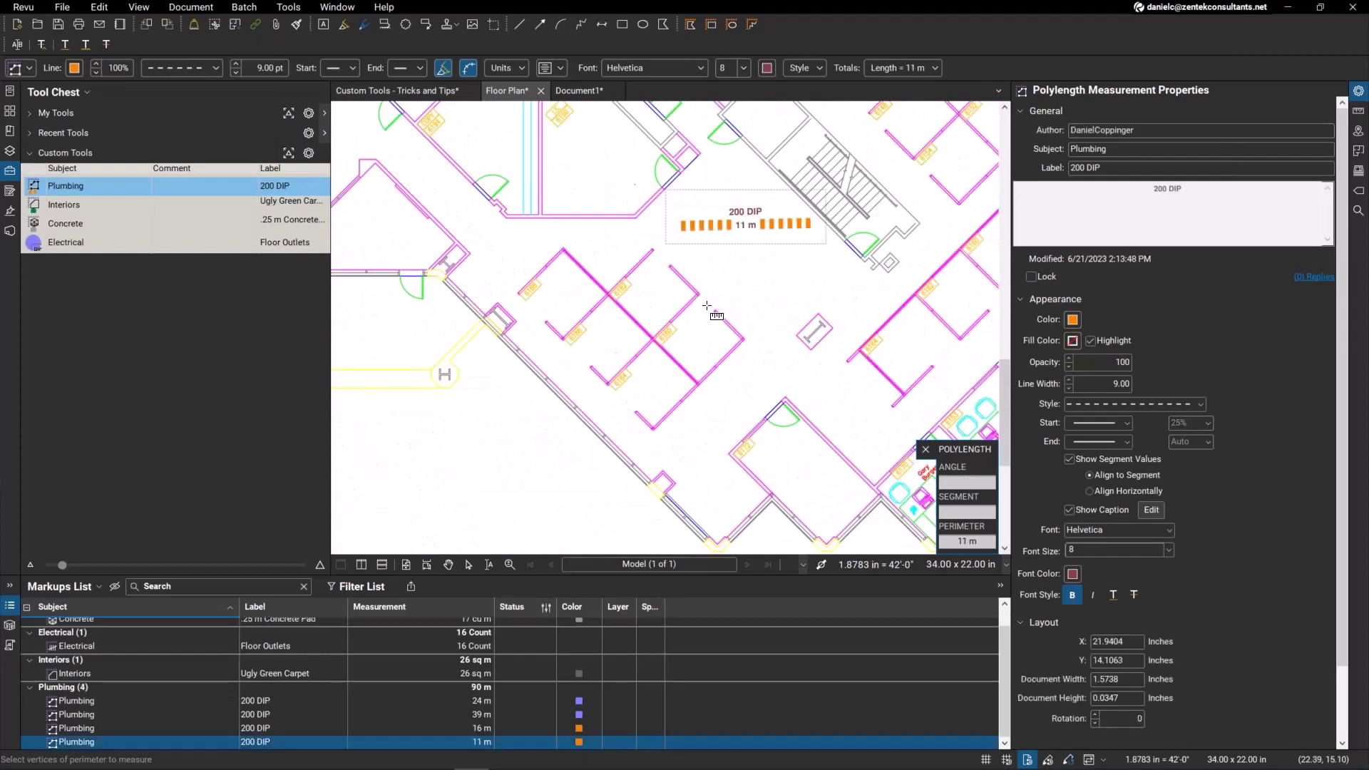
key(Escape)
Step: Undo the 11 m test run and reactivate the orange, 9-pt Plumbing tool
key(ctrl+z)
click(770, 230)
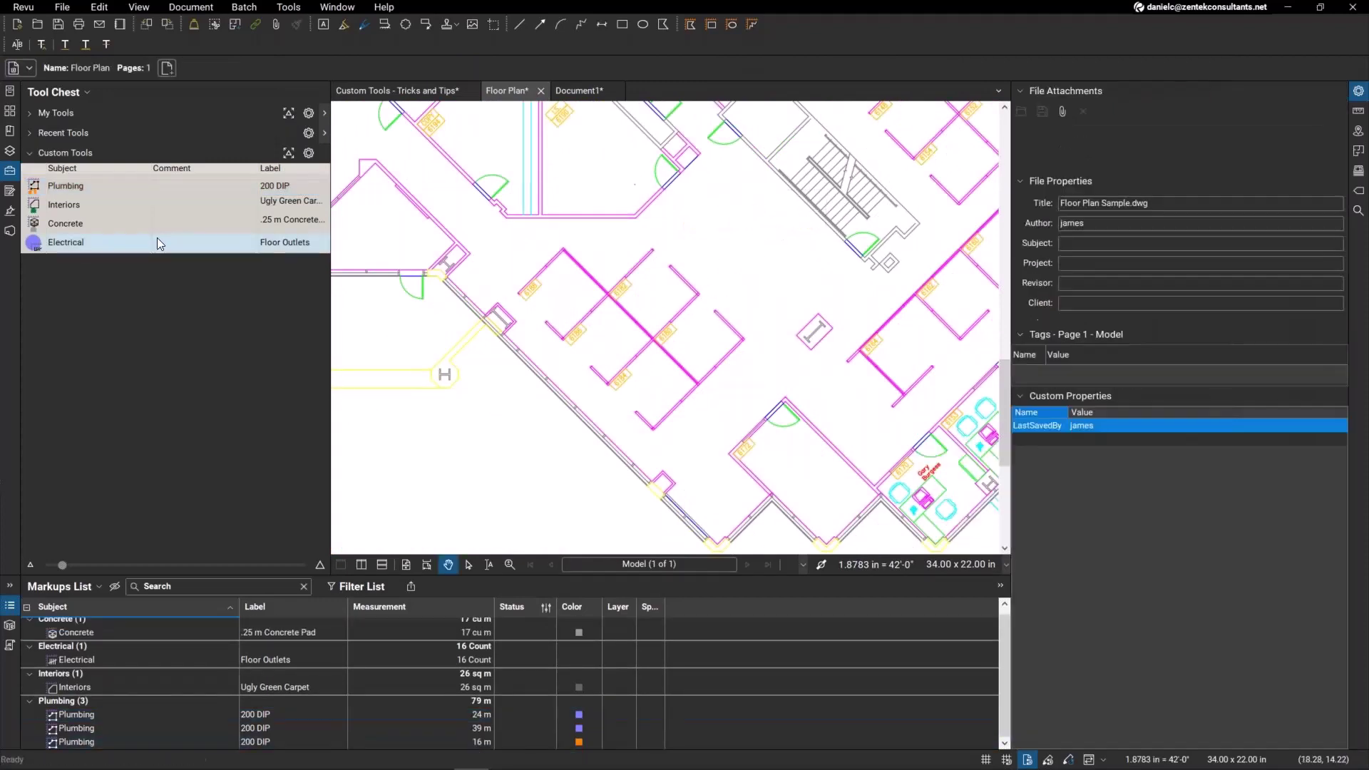
click(91, 178)
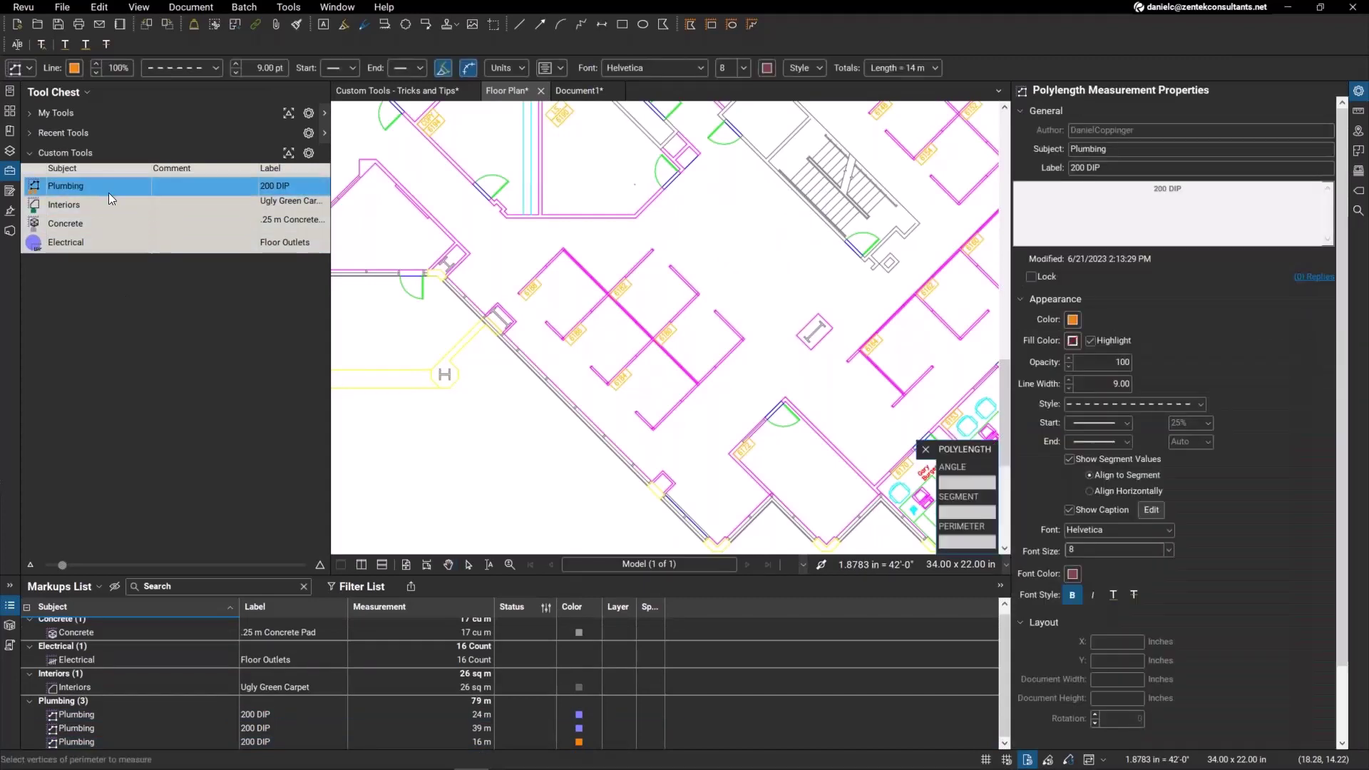